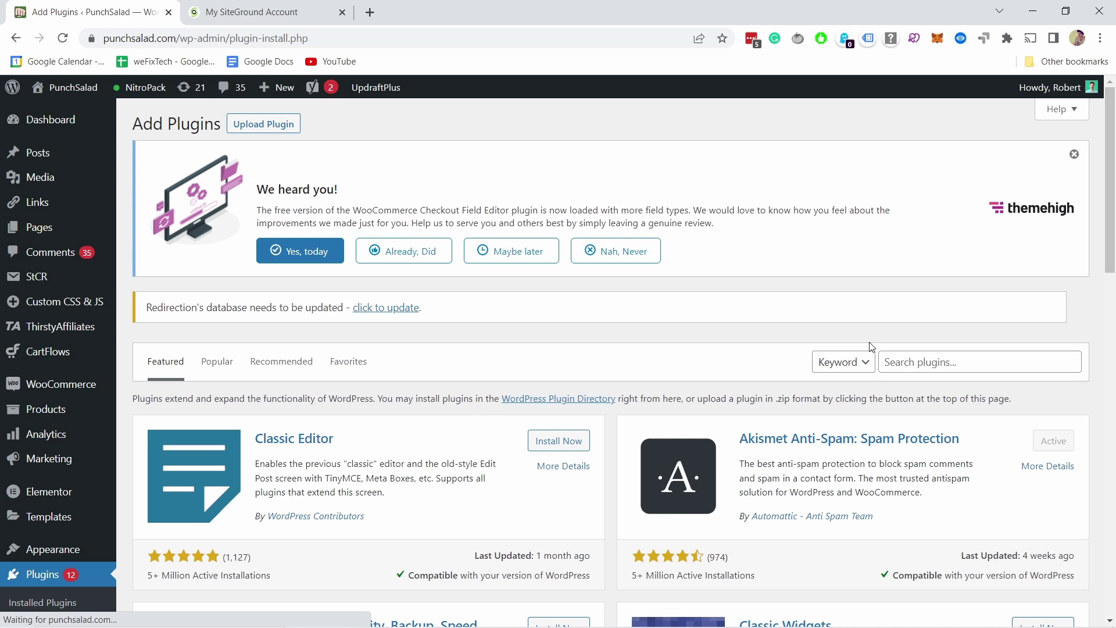
Search the plugins for 'migrate' and install Migrate Guru
click(924, 363)
text(migrate)
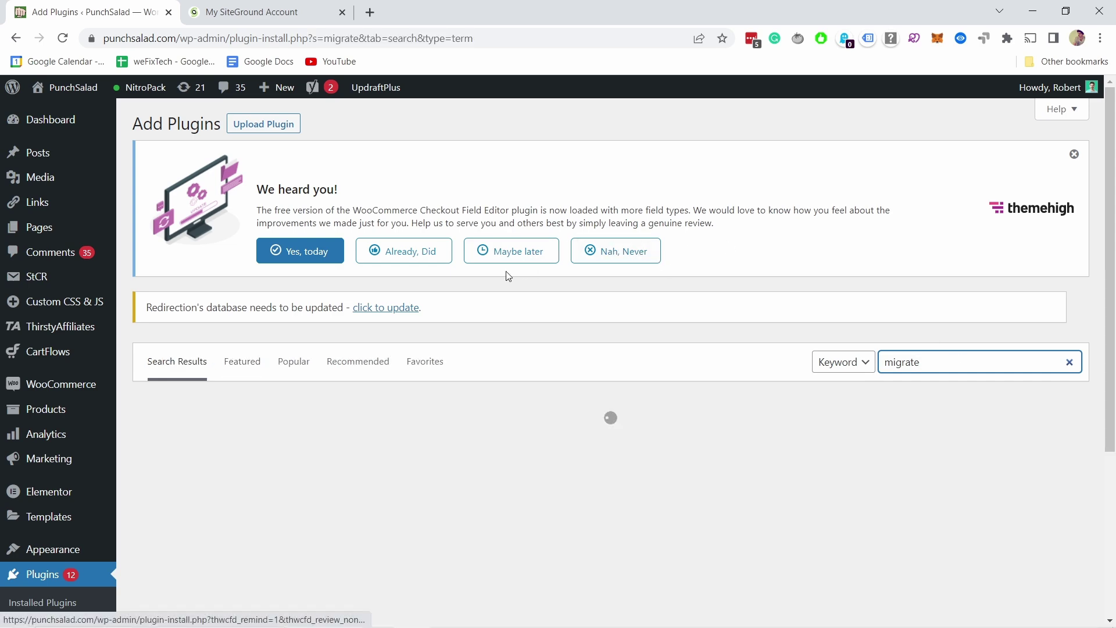
scroll(503, 244, down, 5)
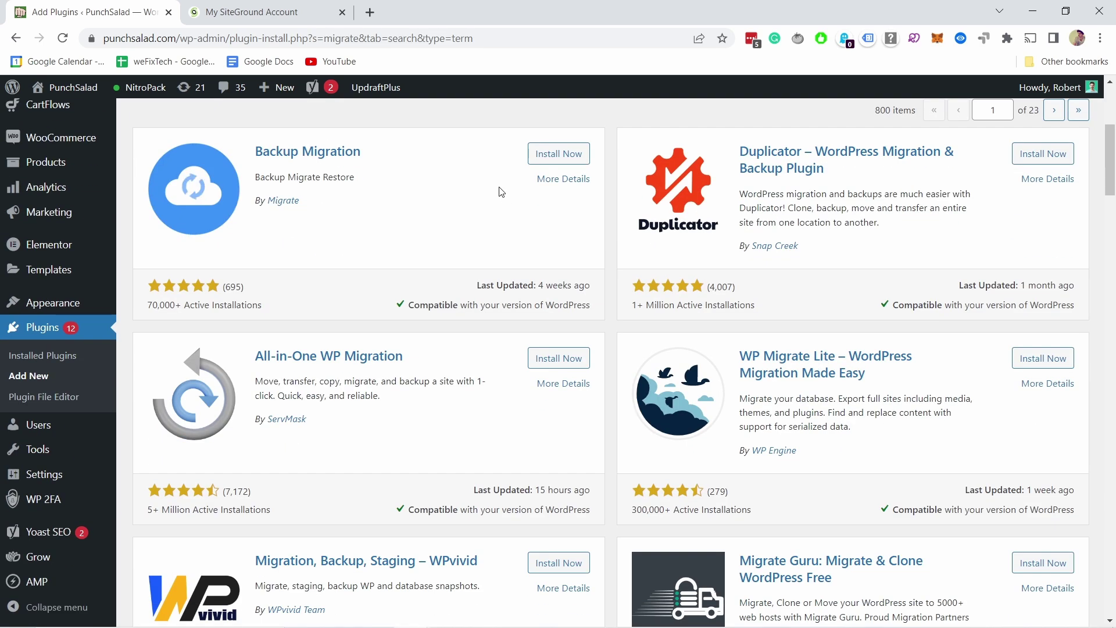
scroll(503, 183, down, 5)
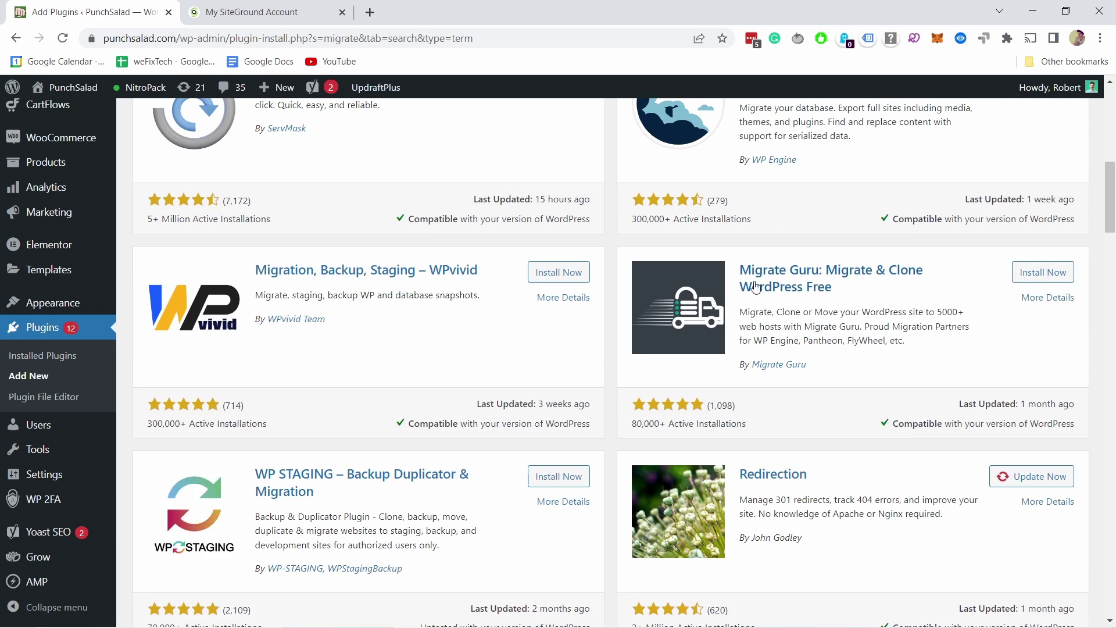
click(1038, 272)
scroll(758, 341, up, 1)
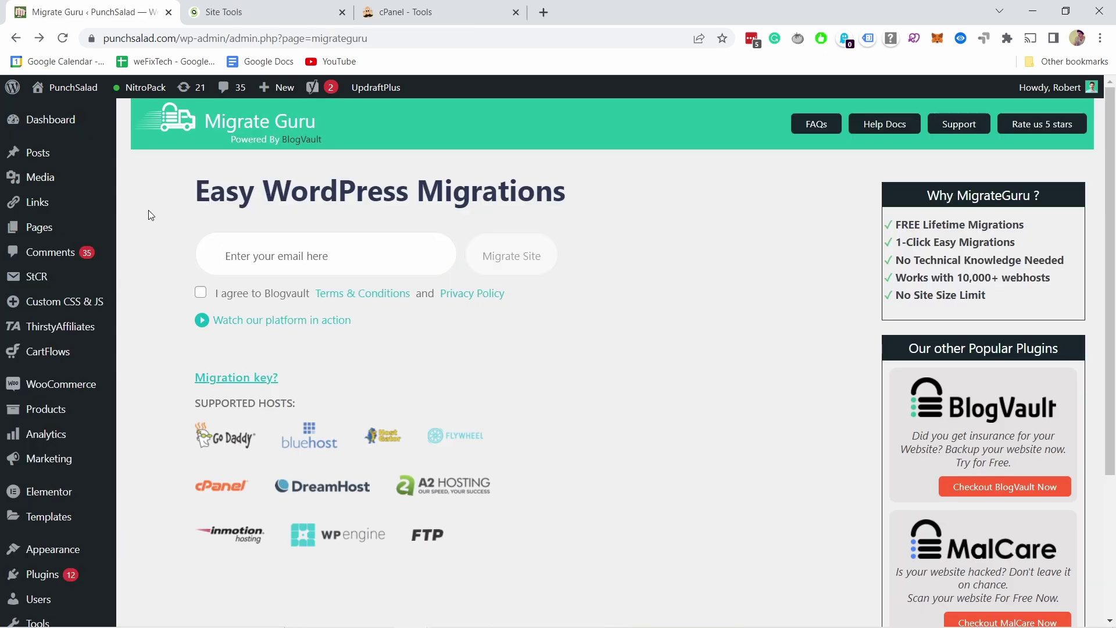
Fill in the email address, agree to the BlogVault terms, and start migrating the site
click(238, 248)
click(326, 298)
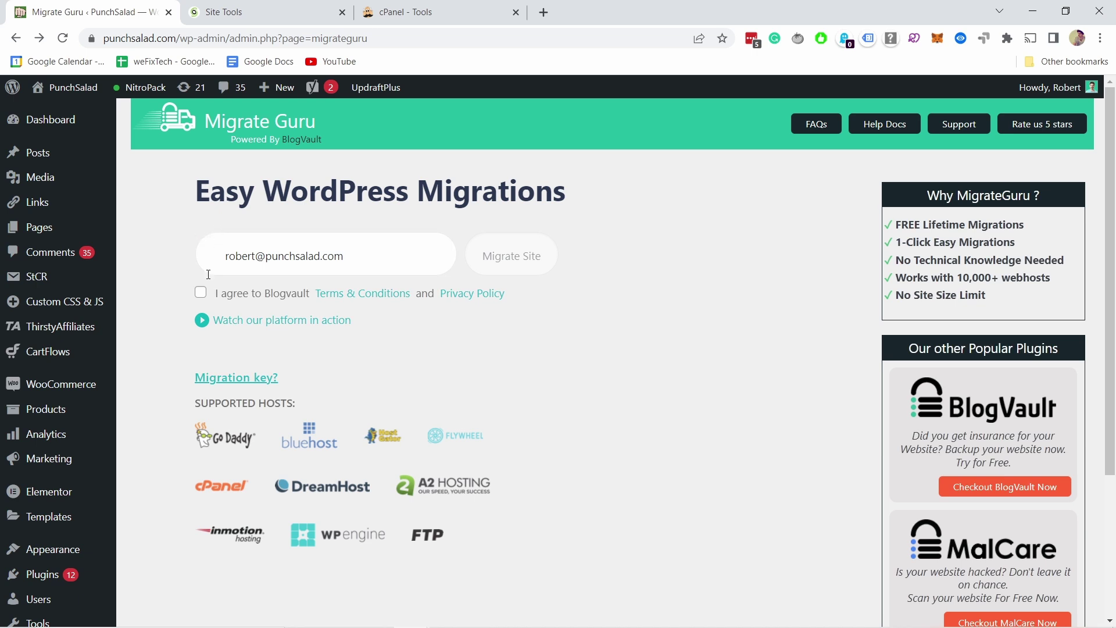
click(201, 295)
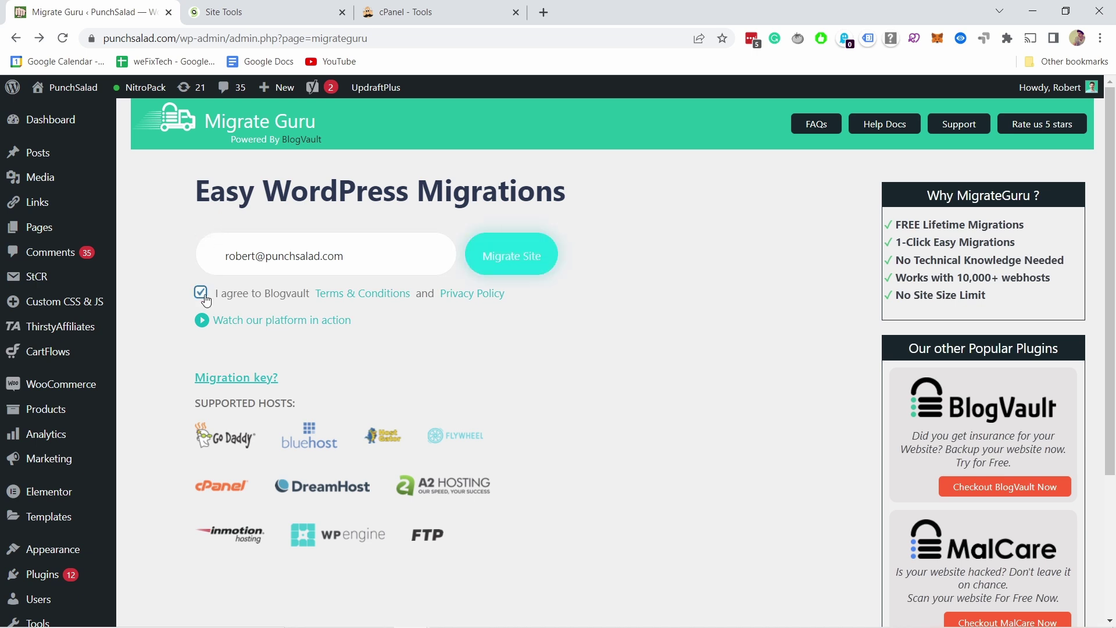
click(500, 267)
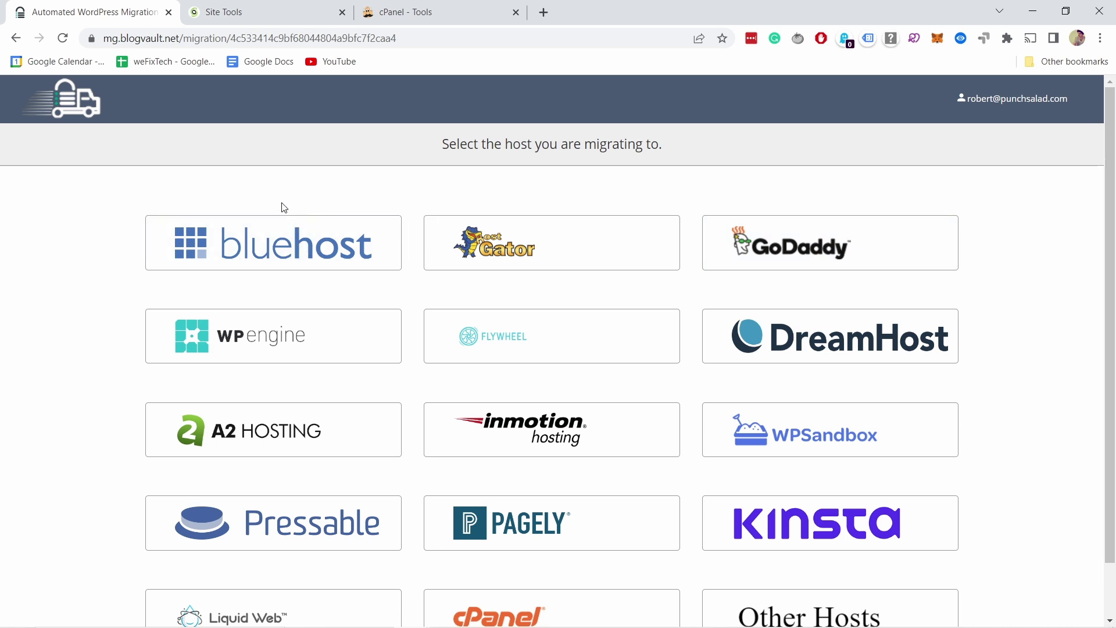
Choose Other Hosts as the Migrate Guru destination host
scroll(359, 256, down, 1)
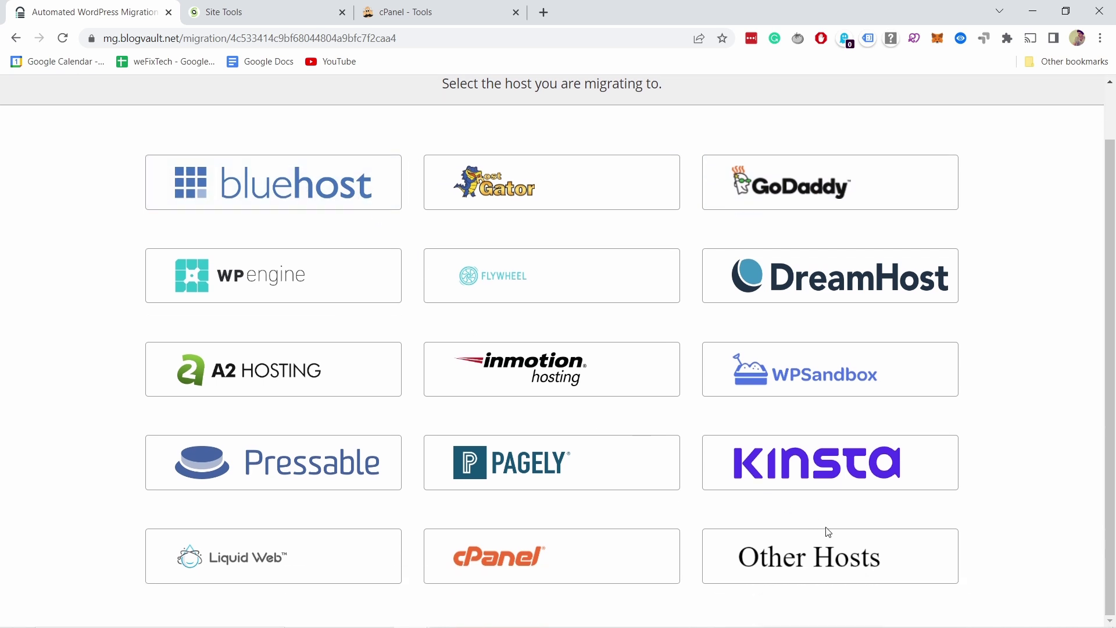
click(792, 559)
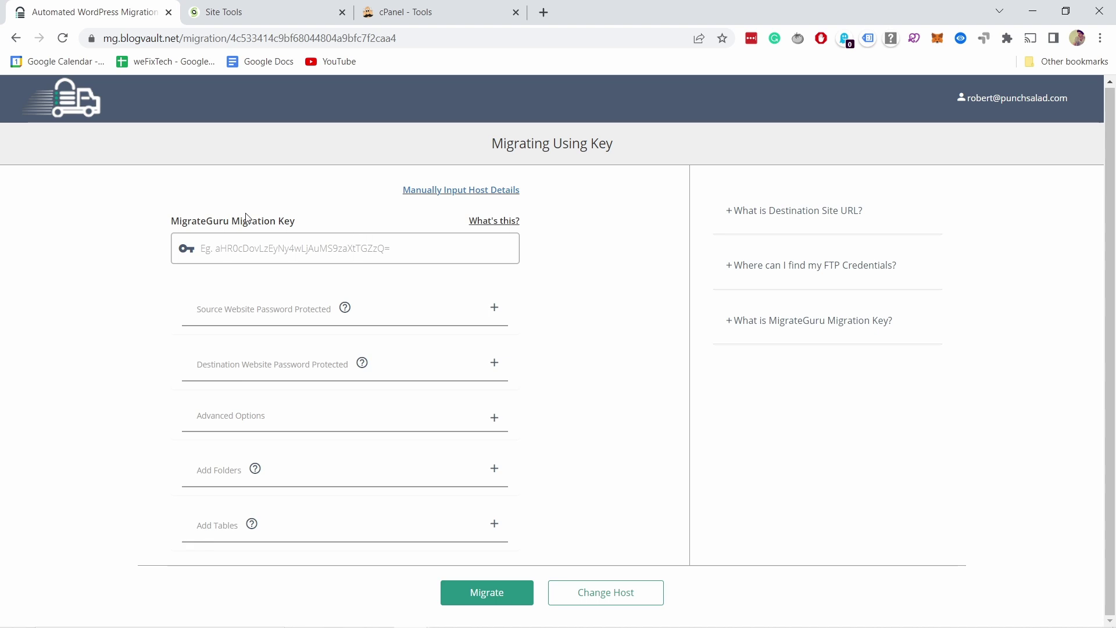
Switch to Manually Input Host Details and look over the FTP form's fields
click(432, 190)
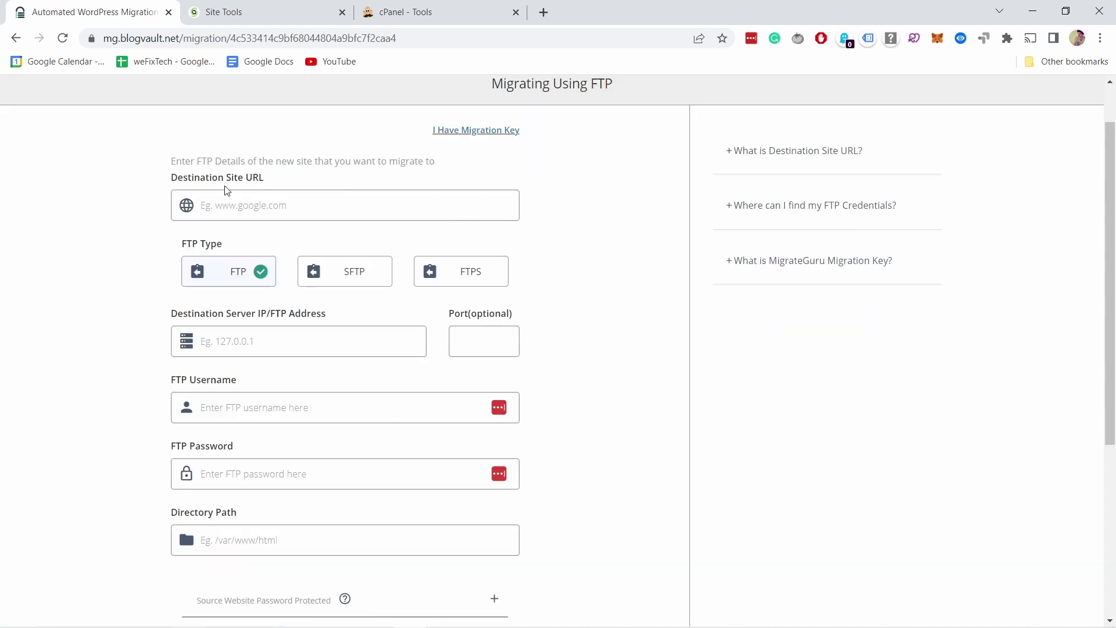
scroll(274, 362, down, 4)
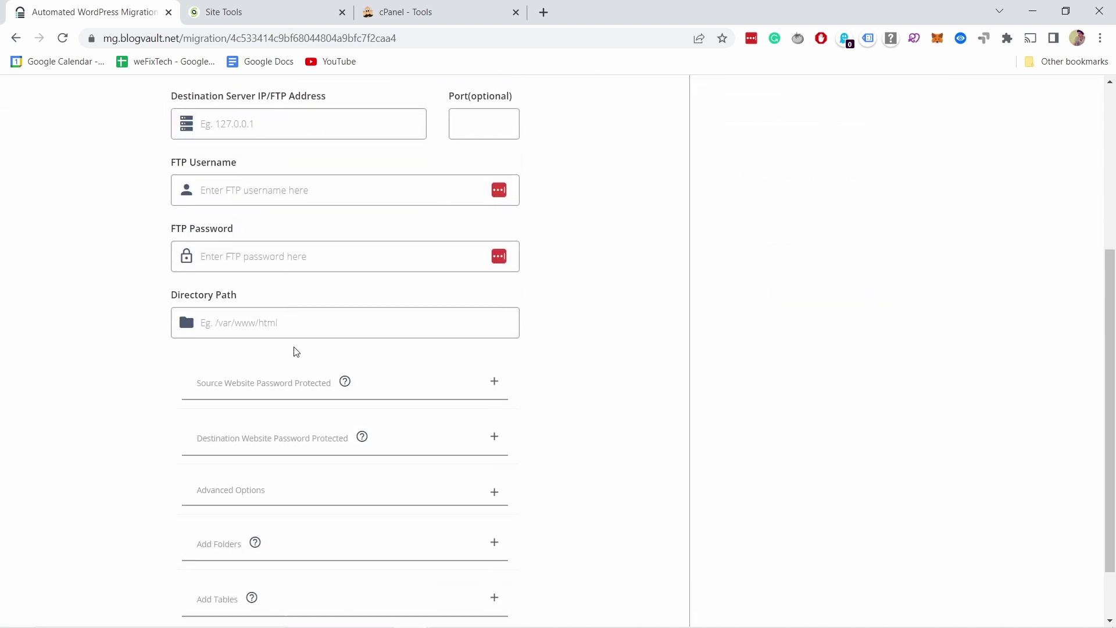
scroll(190, 393, up, 5)
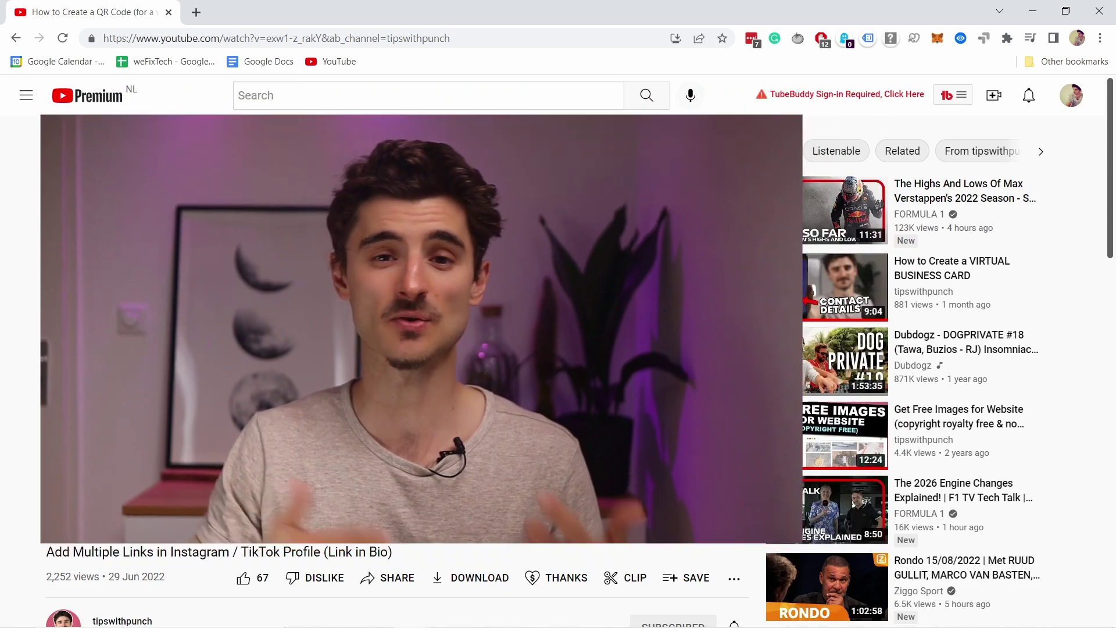
Scroll down the YouTube video page
scroll(754, 247, down, 4)
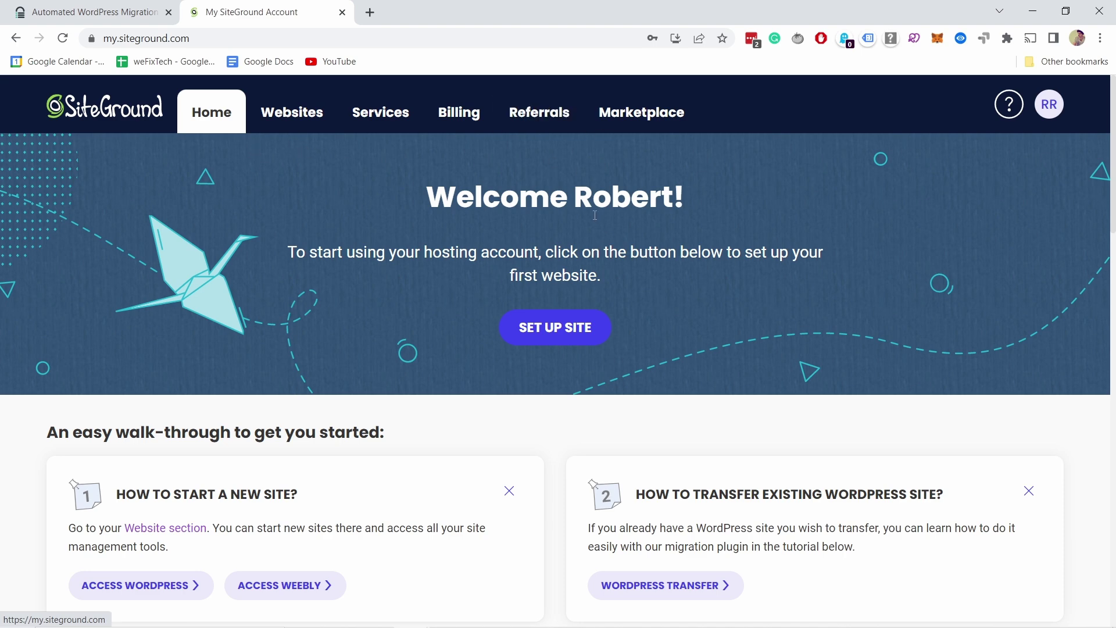
Start a new website for the existing domain punchsalad.com
click(548, 329)
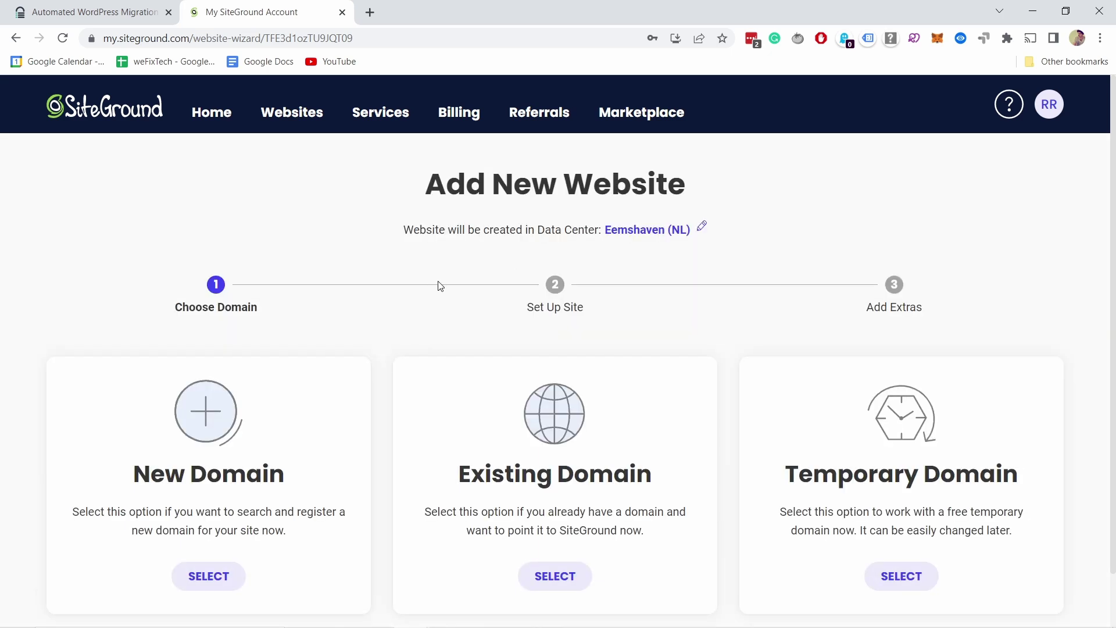
scroll(518, 299, down, 1)
click(560, 516)
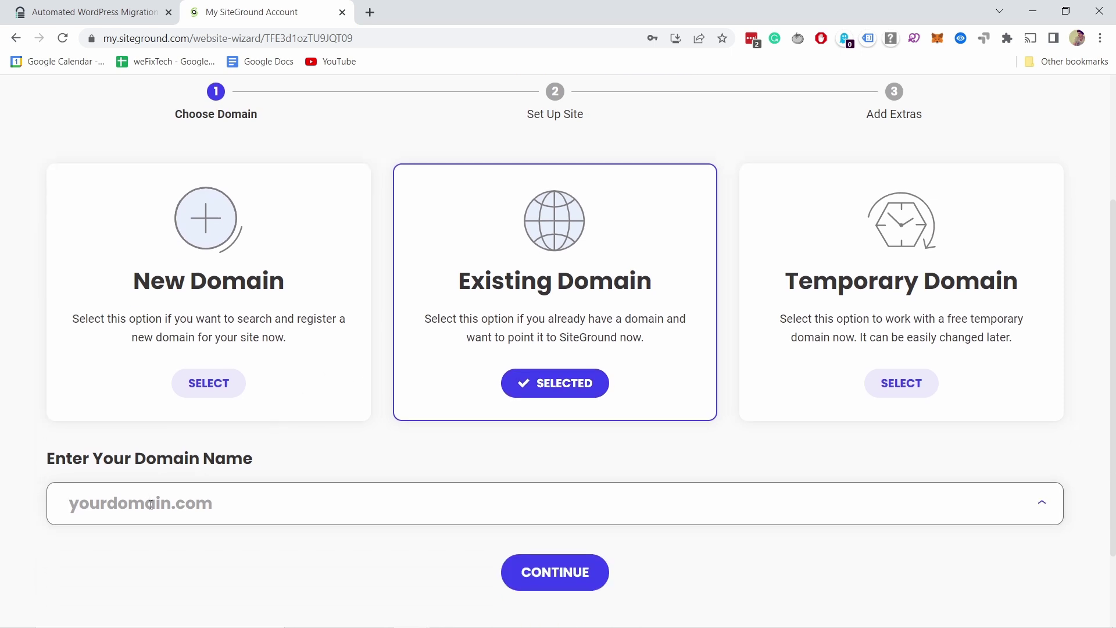
text(punchsala)
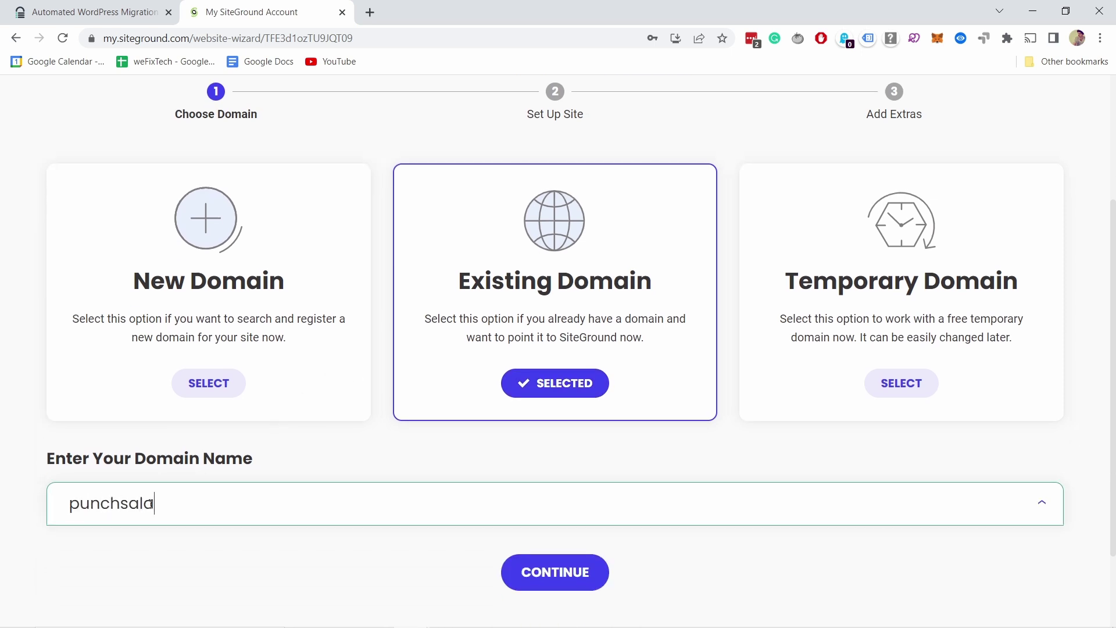
text(d.com)
click(602, 577)
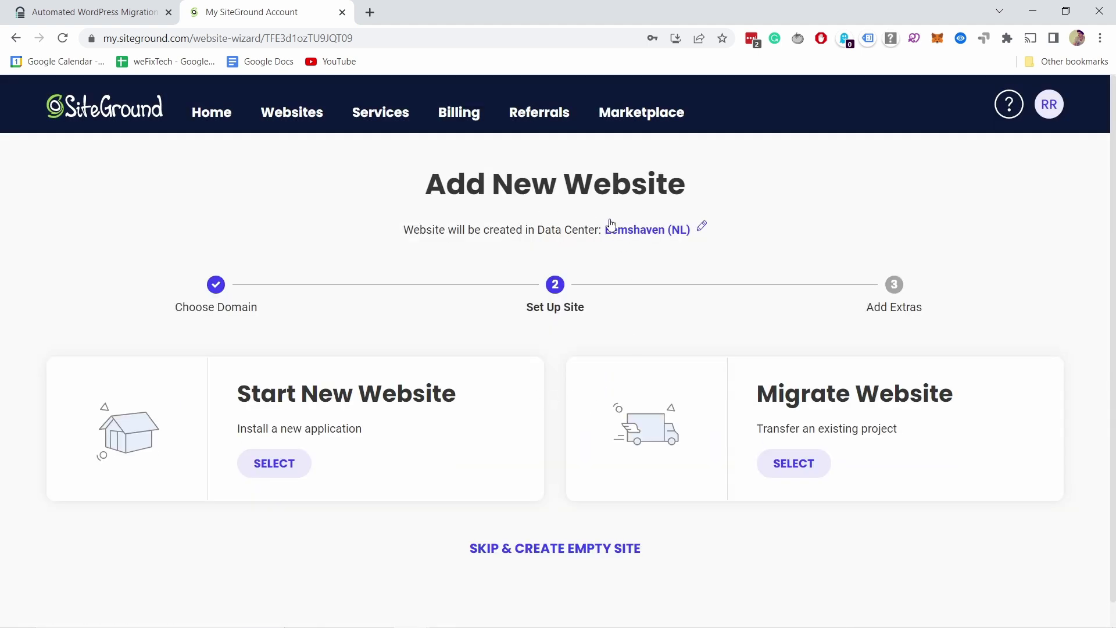
Change the site's data center from Eemshaven (NL) to USA, Texas
click(674, 231)
click(567, 359)
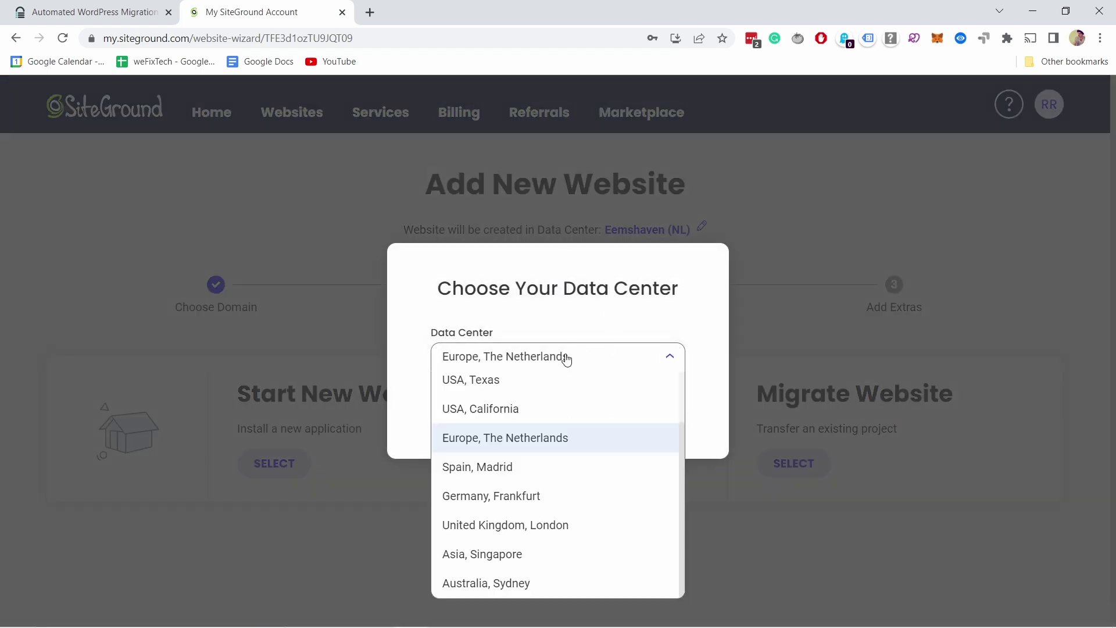
scroll(528, 386, up, 2)
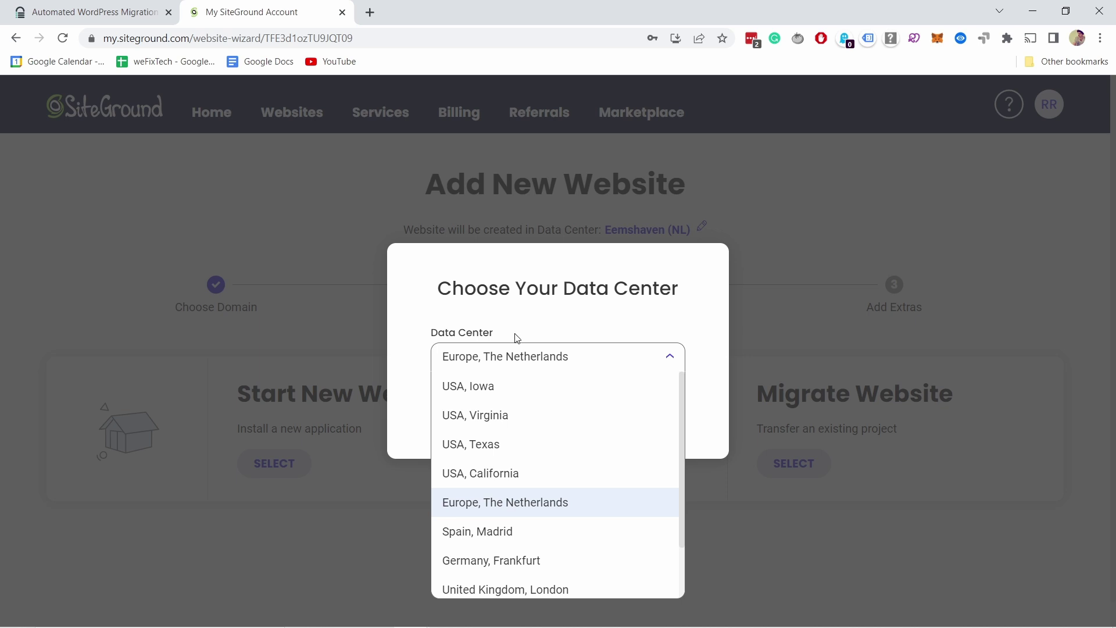
click(474, 445)
click(648, 430)
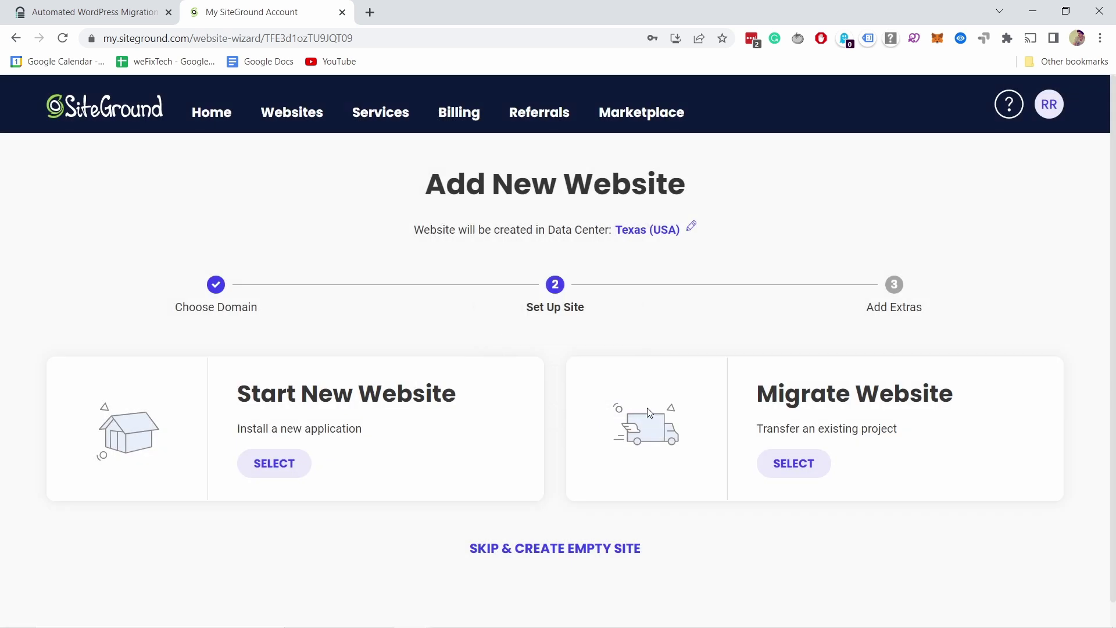
scroll(498, 343, down, 1)
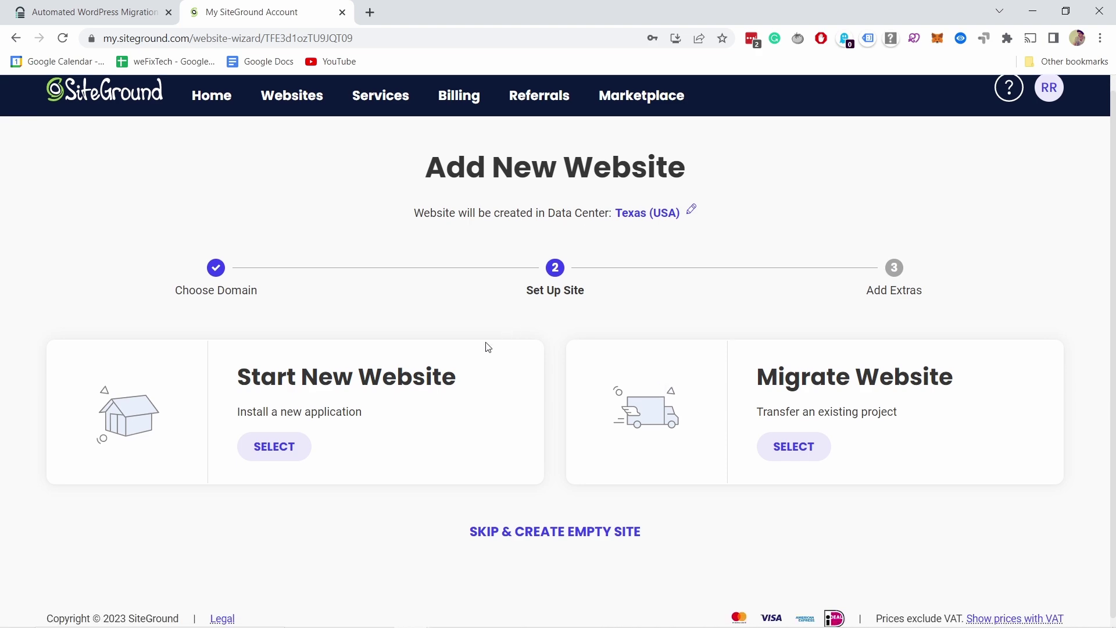
Create a new WordPress site with a generated password and the admin email, then finish the wizard
click(268, 443)
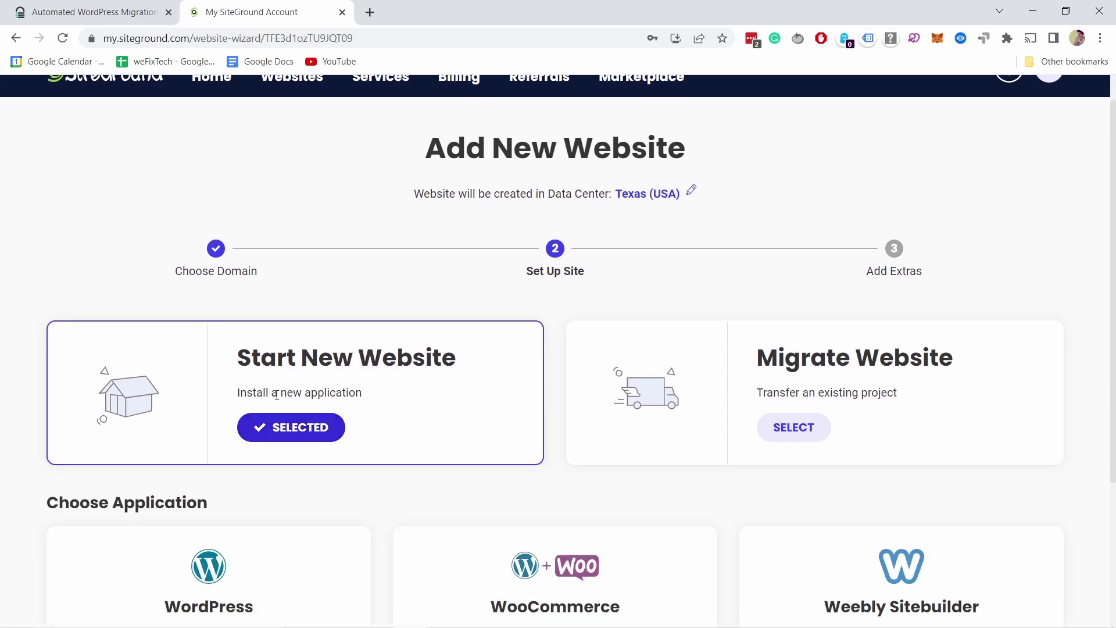
click(200, 439)
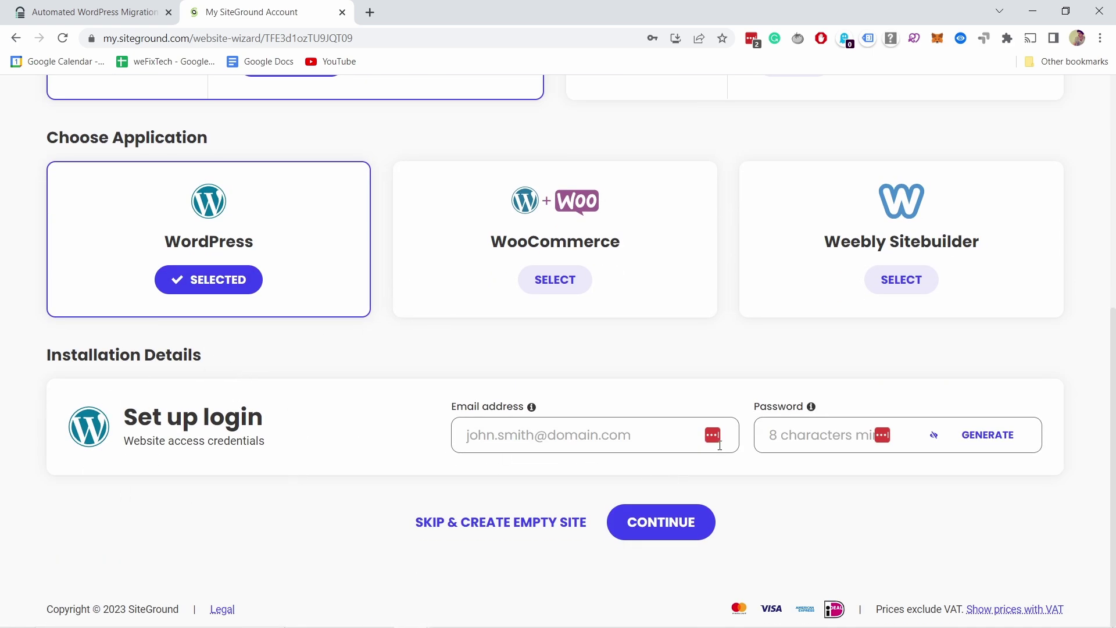
click(991, 441)
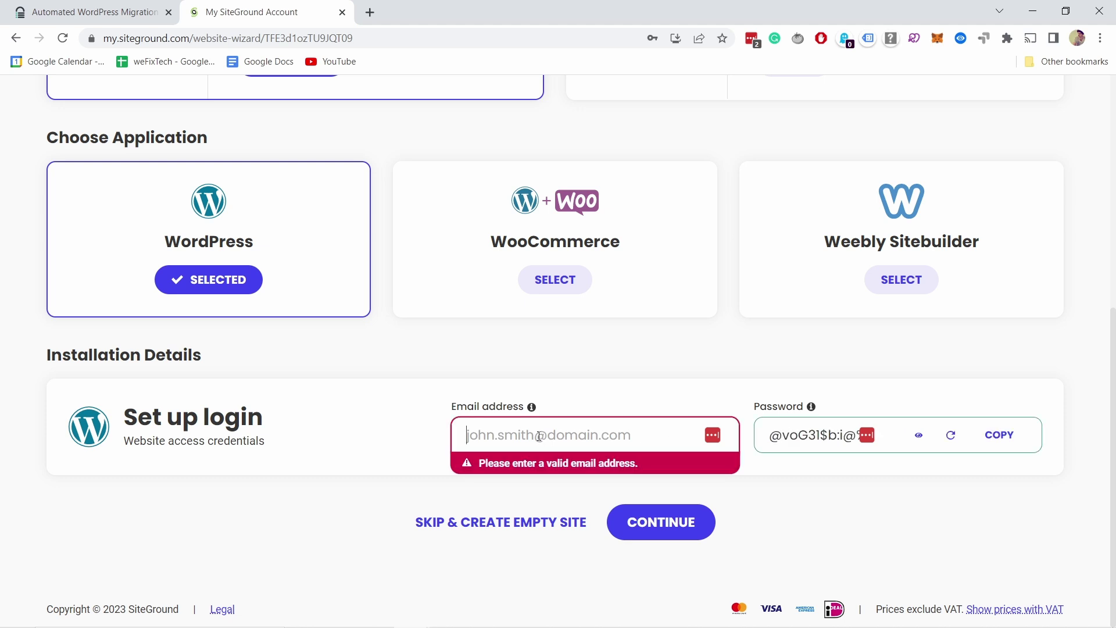
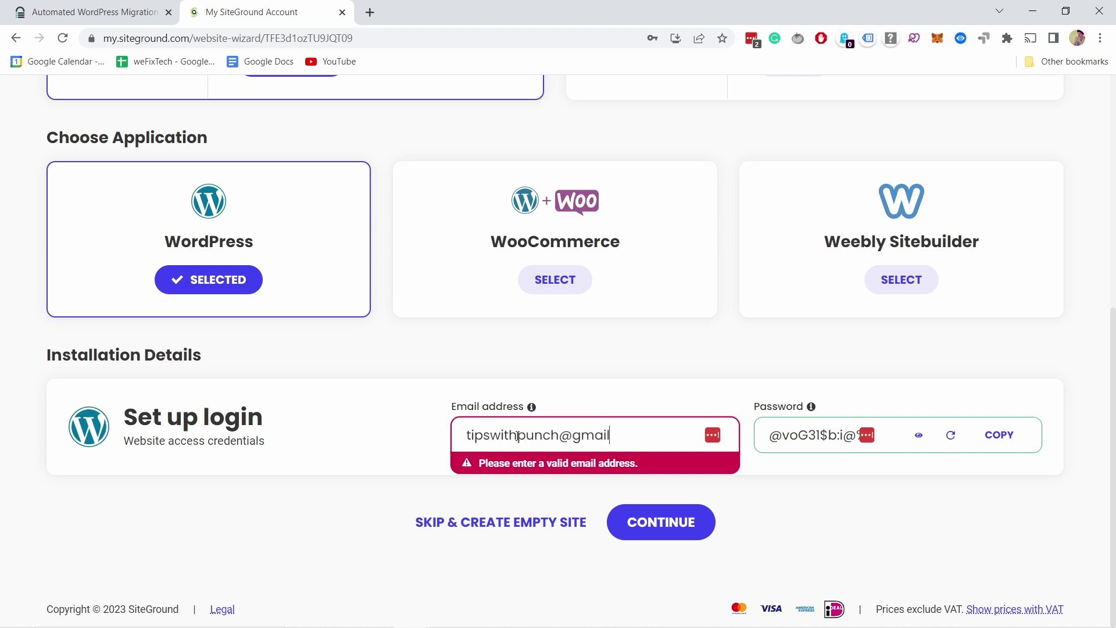
click(679, 519)
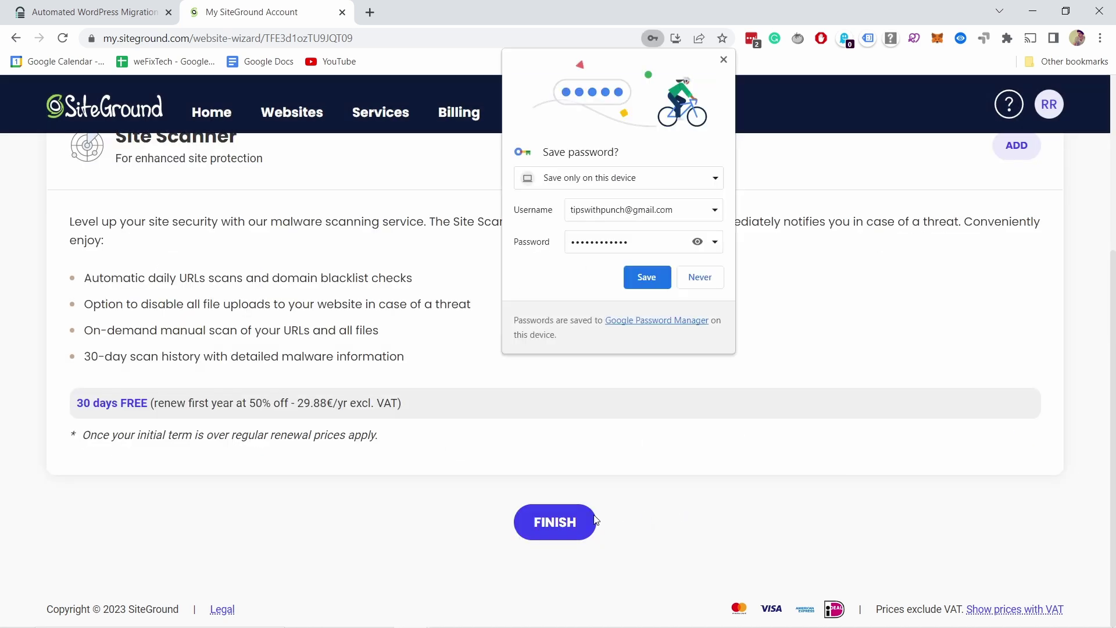
click(552, 523)
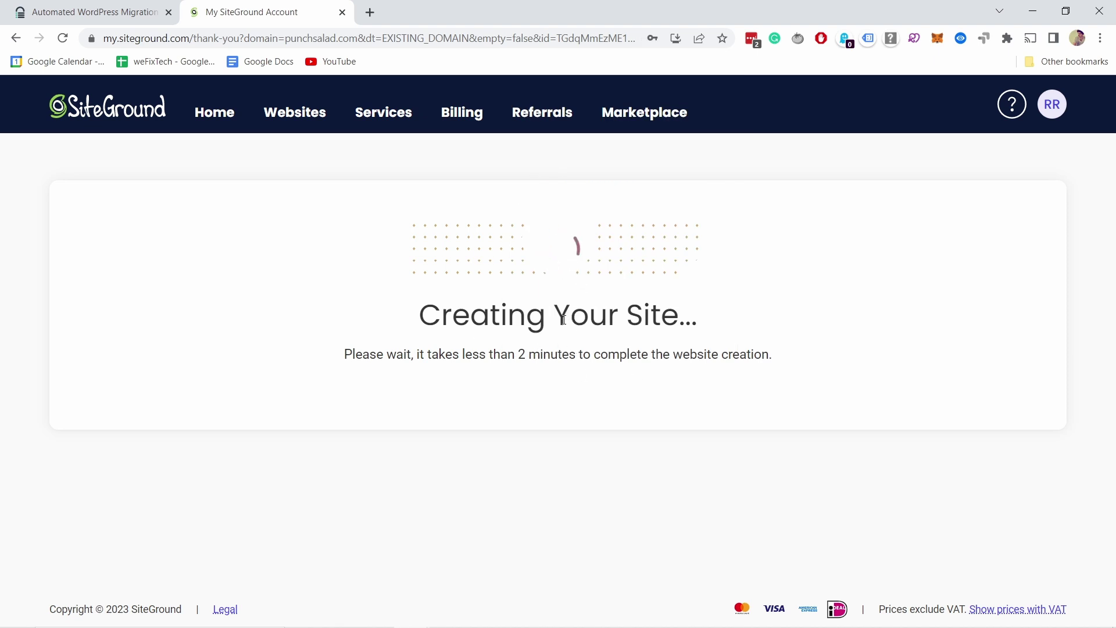
Copy the NS1.SITEGROUND.NET and NS2.SITEGROUND.NET name servers into the Sublime Text notes
scroll(637, 235, down, 3)
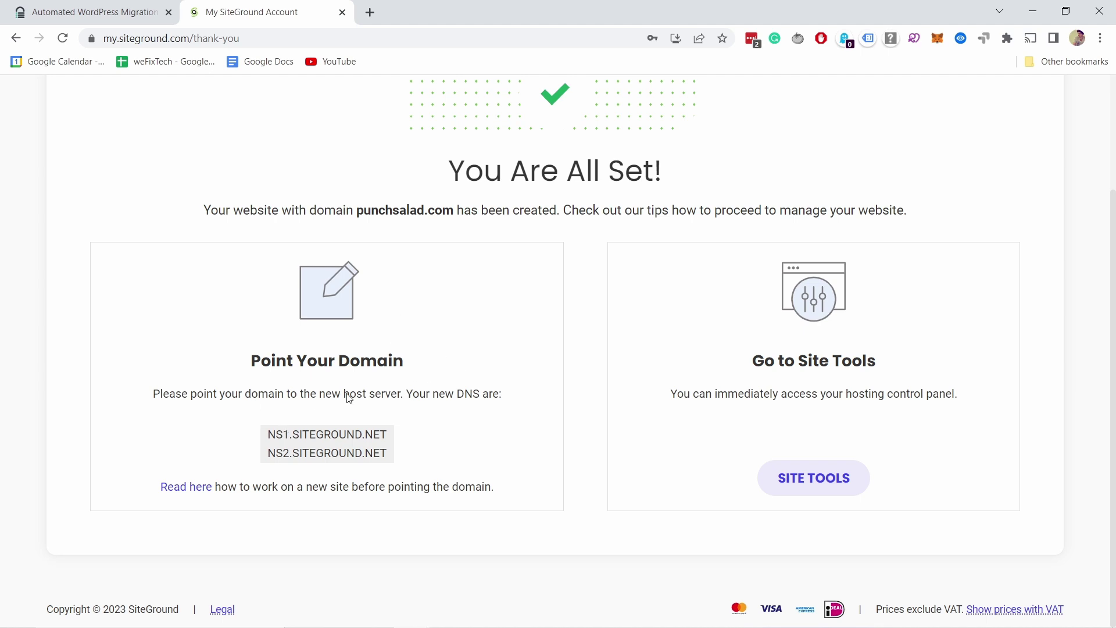
drag(267, 439, 393, 457)
right_click(363, 424)
click(407, 443)
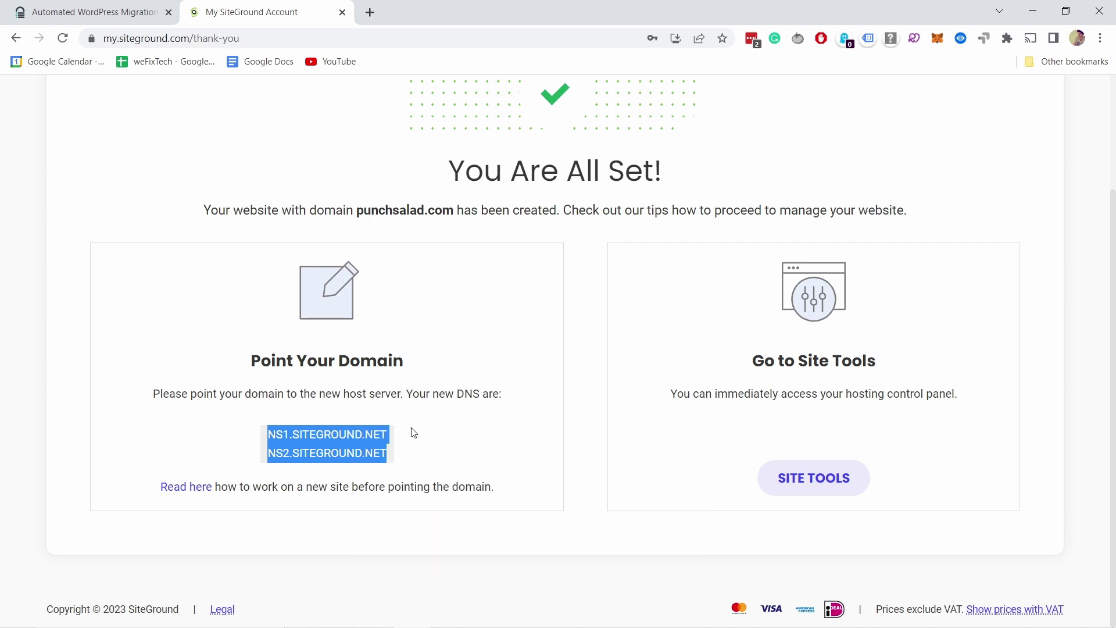
click(431, 394)
mouse_move(546, 595)
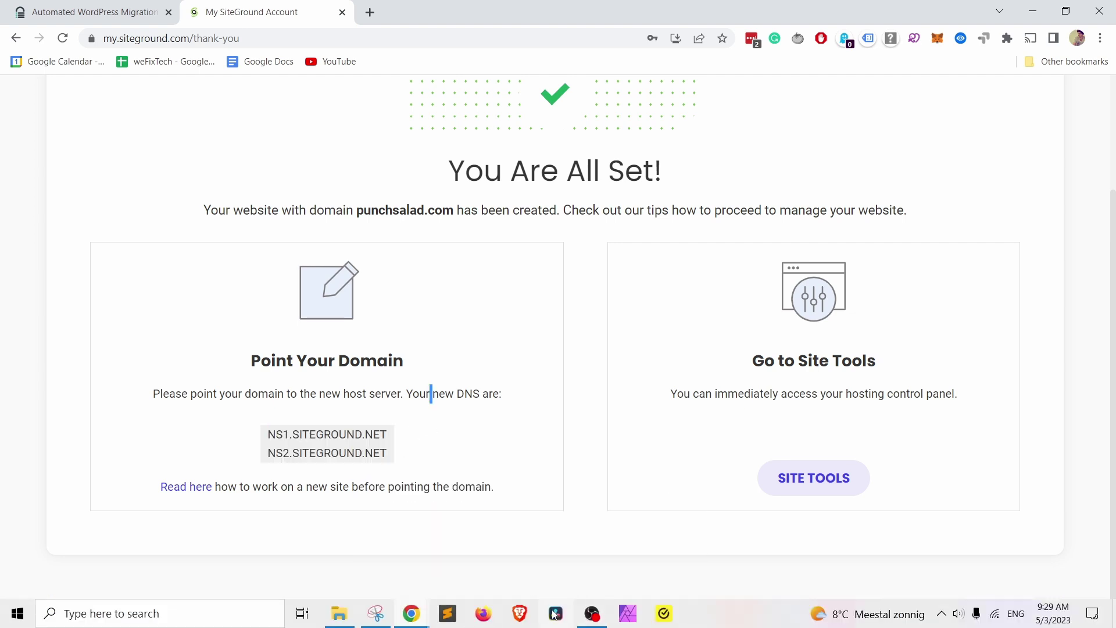
click(447, 613)
key(ctrl+v)
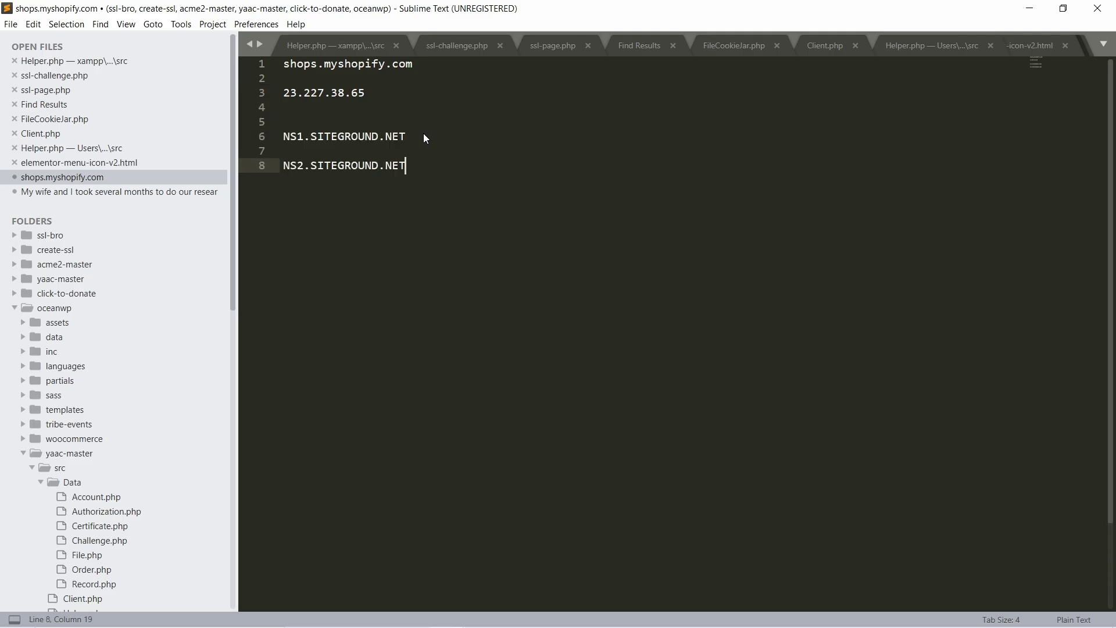
Dismiss Sublime's update prompt and open Site Tools' WordPress Install & Manage page
click(1029, 8)
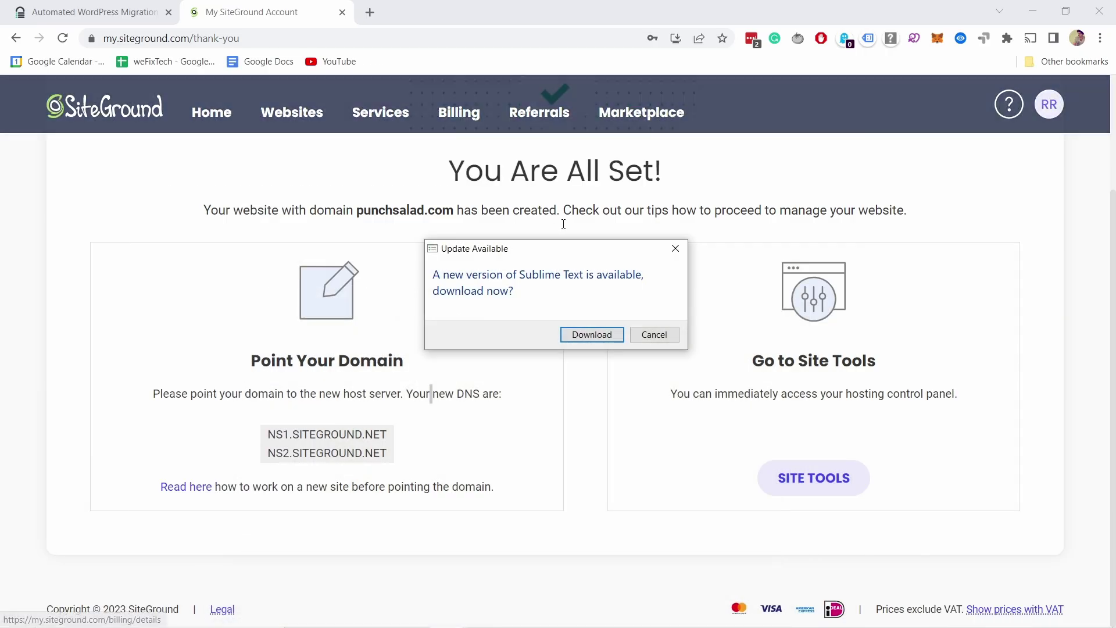
click(653, 334)
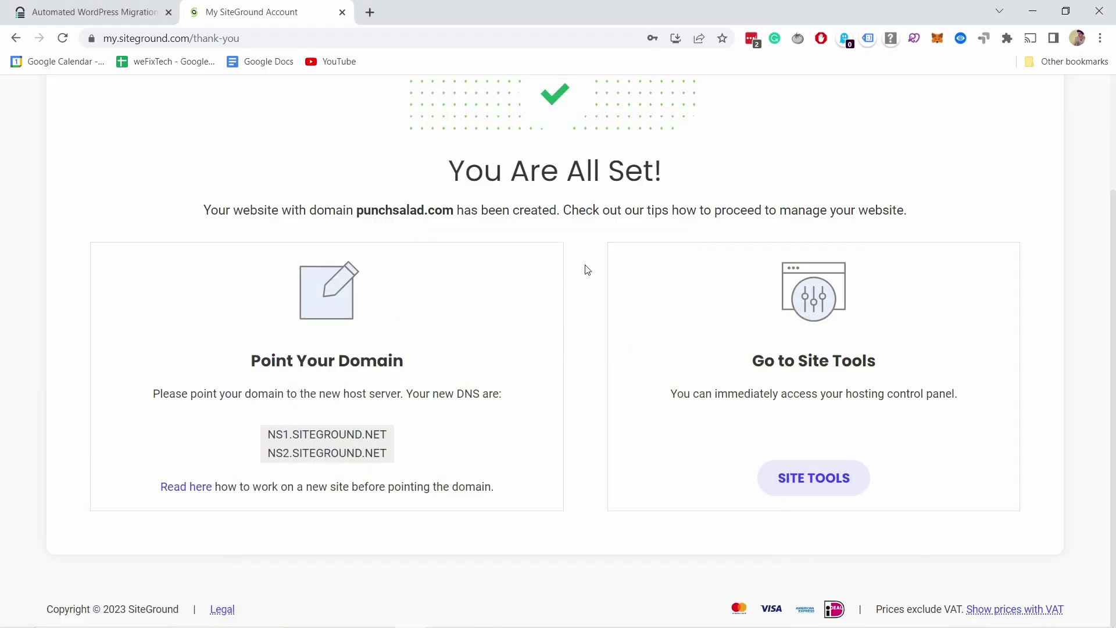
click(801, 482)
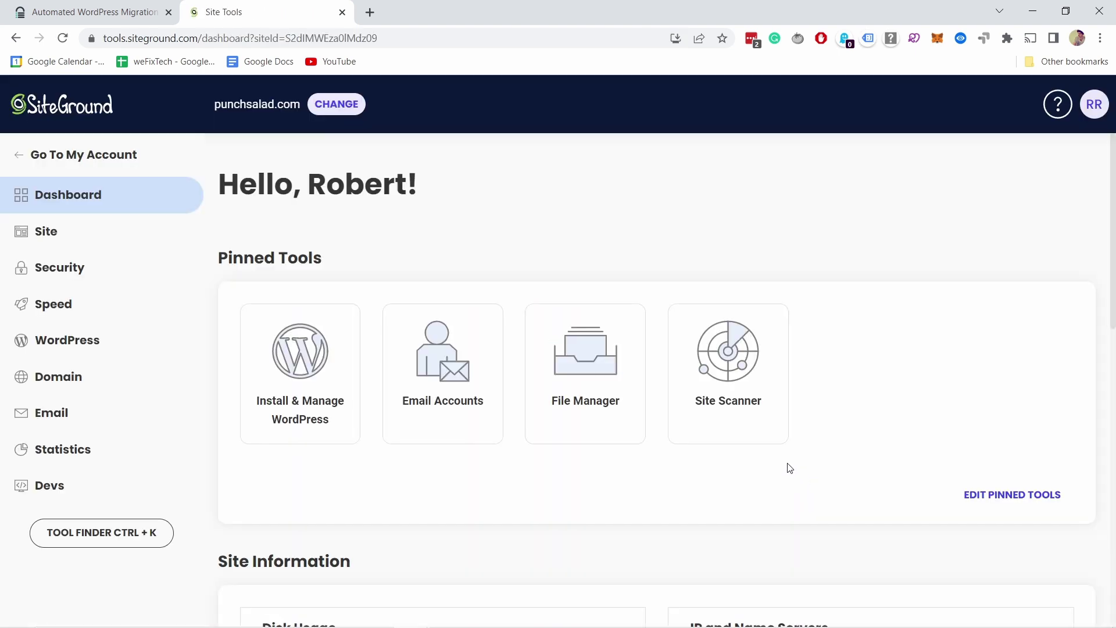
click(73, 342)
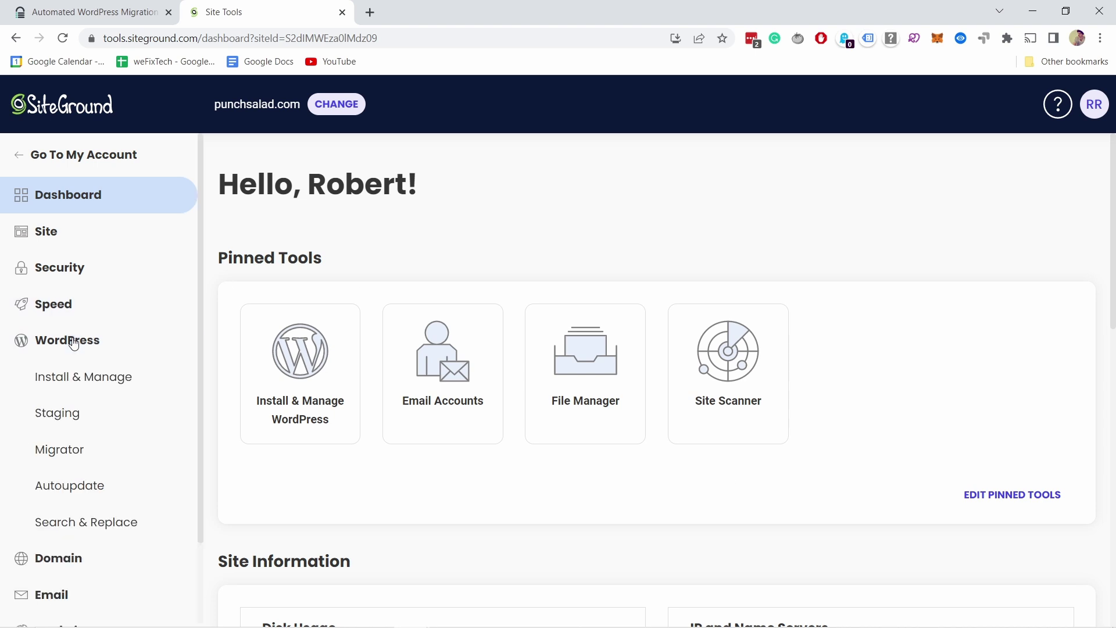
click(81, 375)
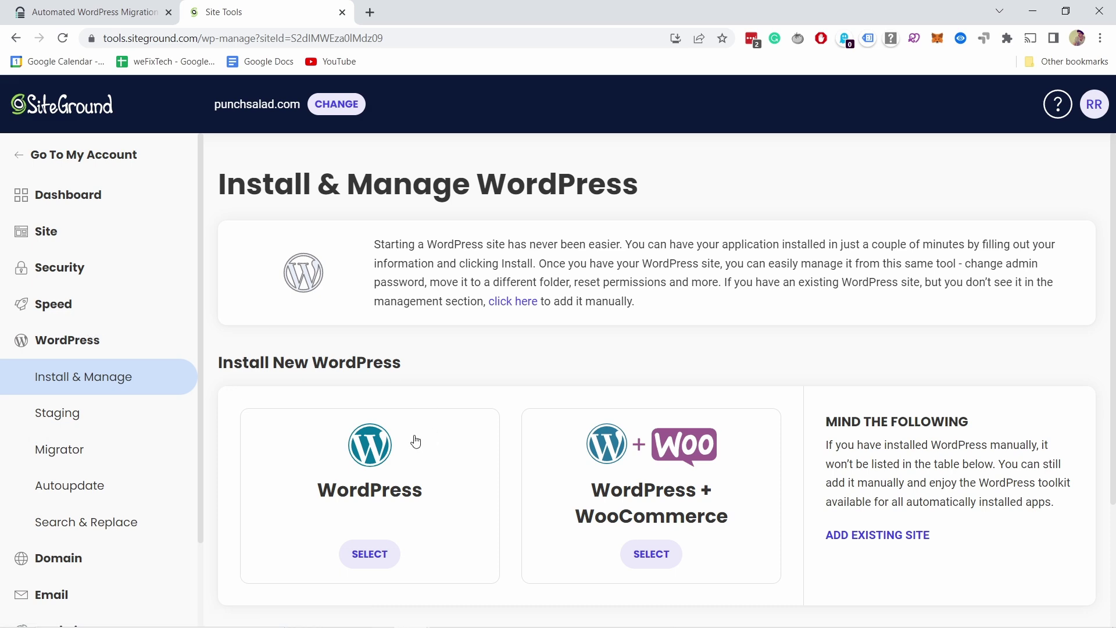
Try the admin login for the punchsalad.com WordPress 6.2 install, then close that tab
scroll(424, 212, down, 3)
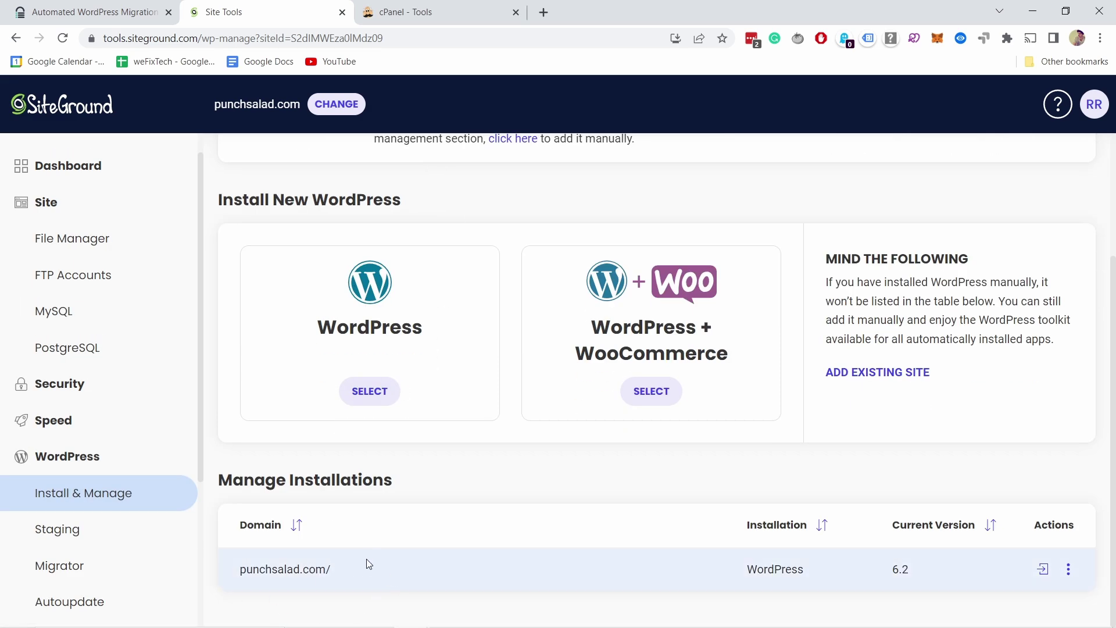
click(1043, 569)
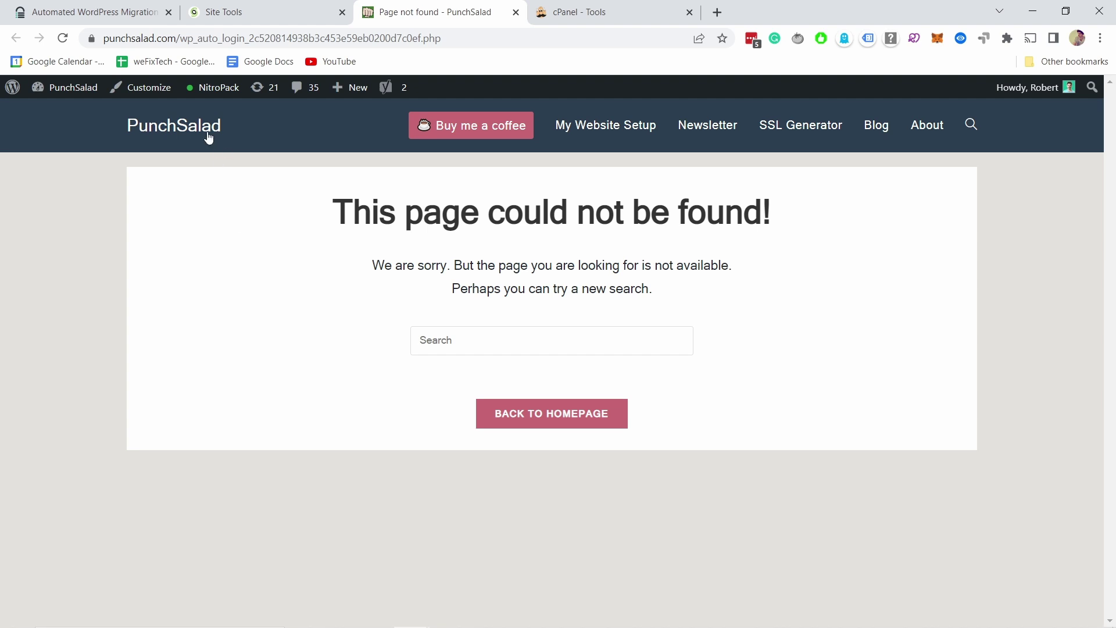
key(ctrl+w)
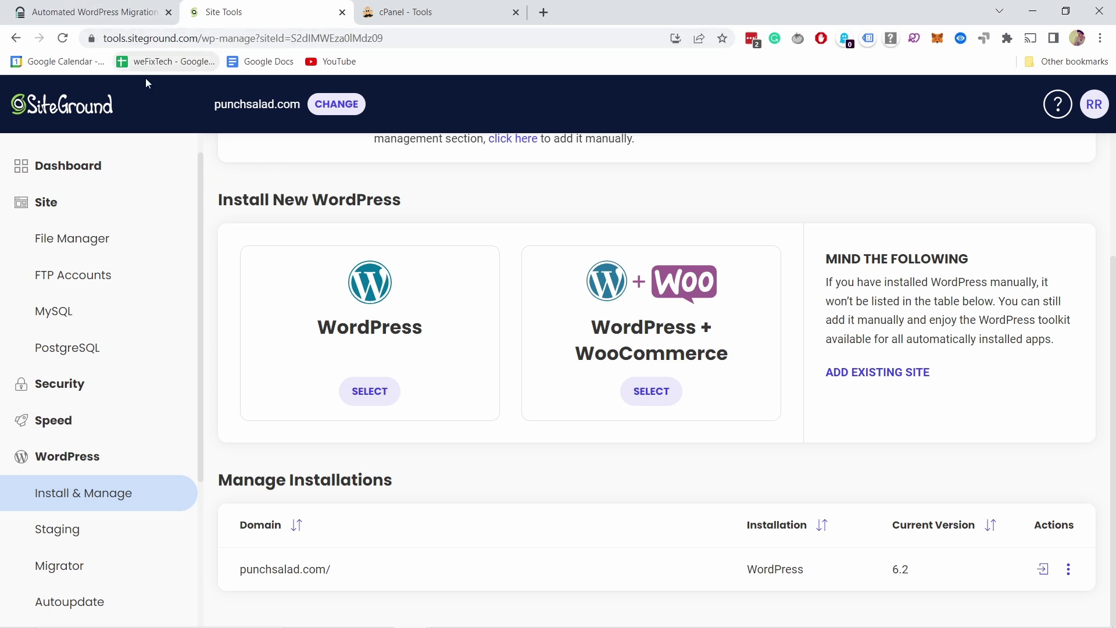
Enter punchsalad.com as the Destination Site URL in Migrate Guru's FTP form
click(110, 14)
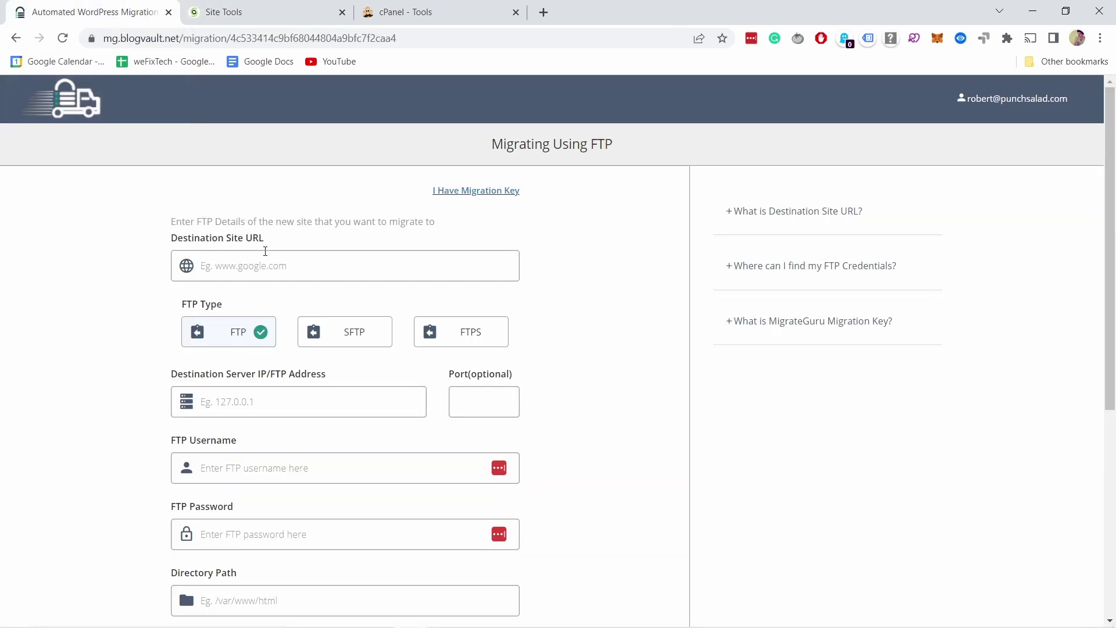
click(233, 267)
text(punchsalad.com)
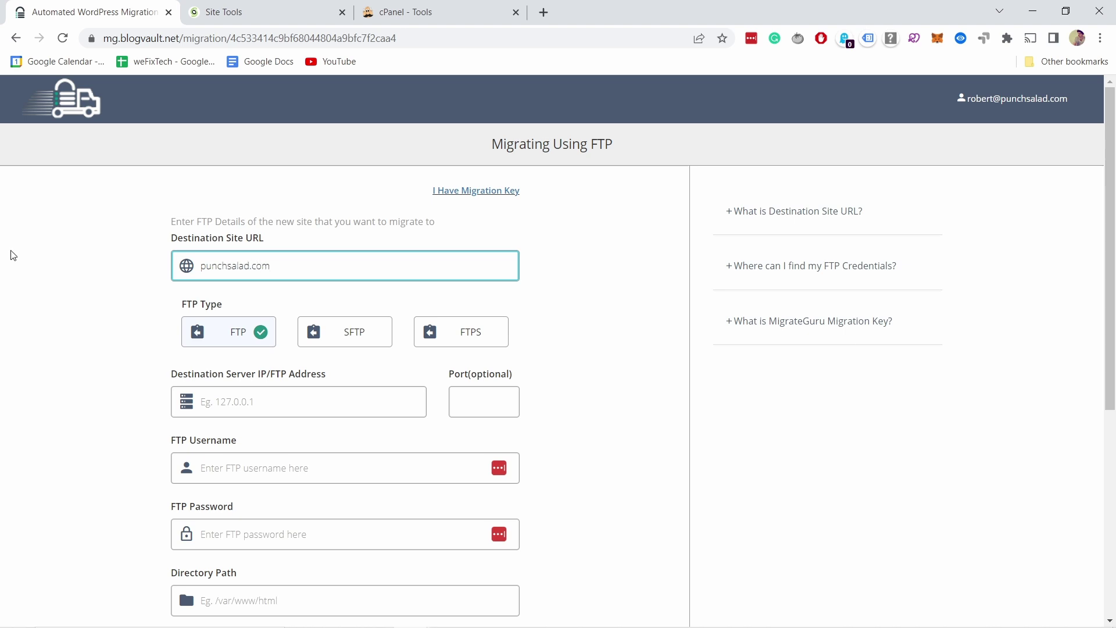
scroll(174, 284, down, 1)
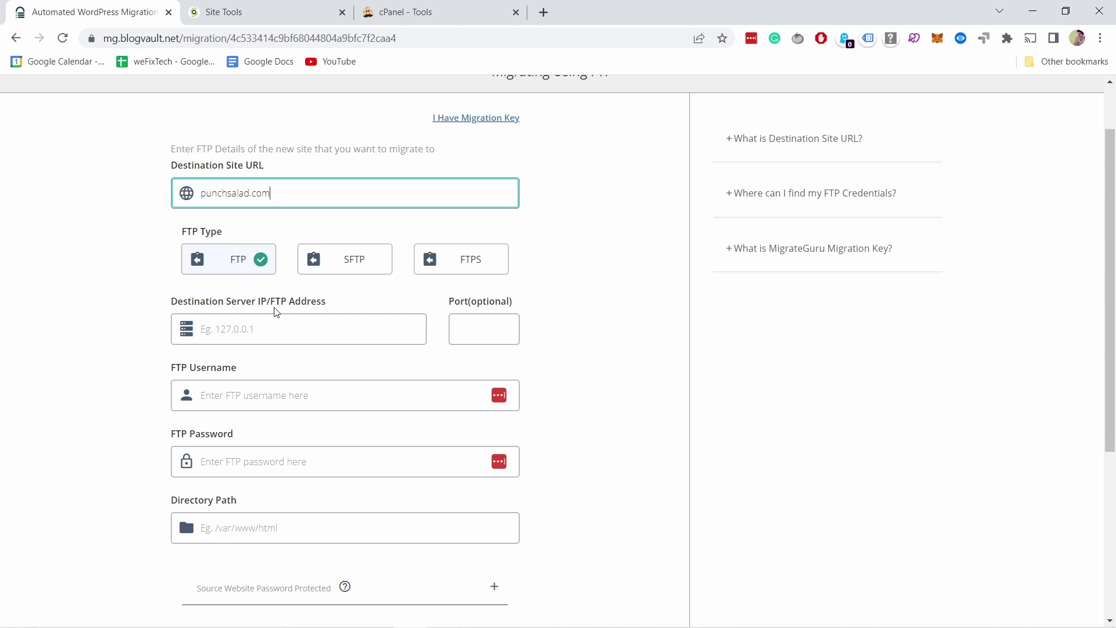
scroll(276, 313, down, 1)
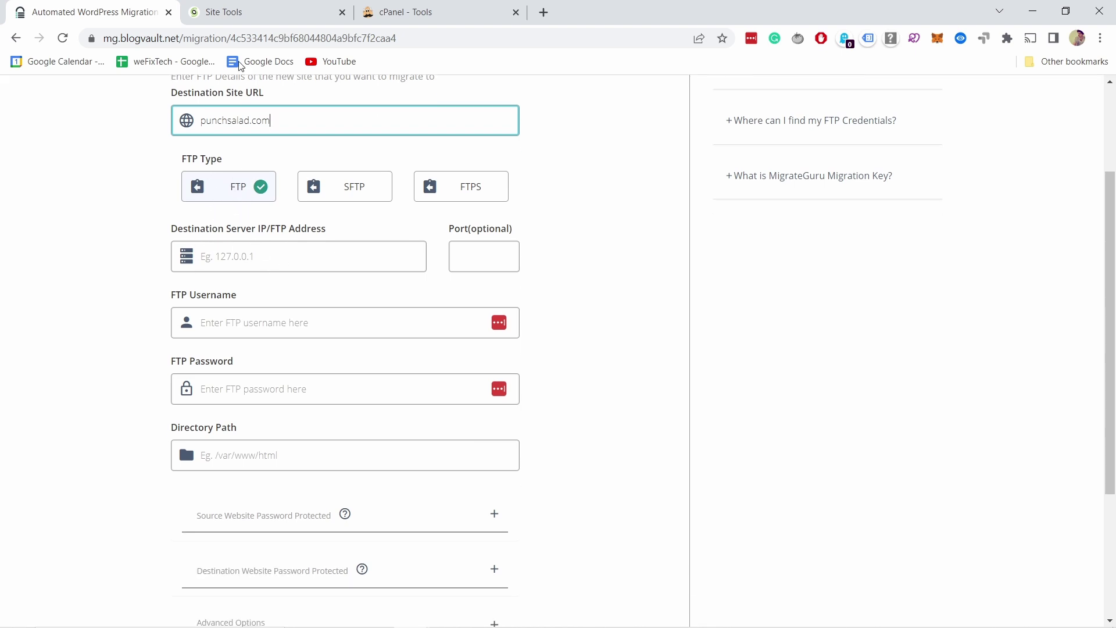
click(216, 14)
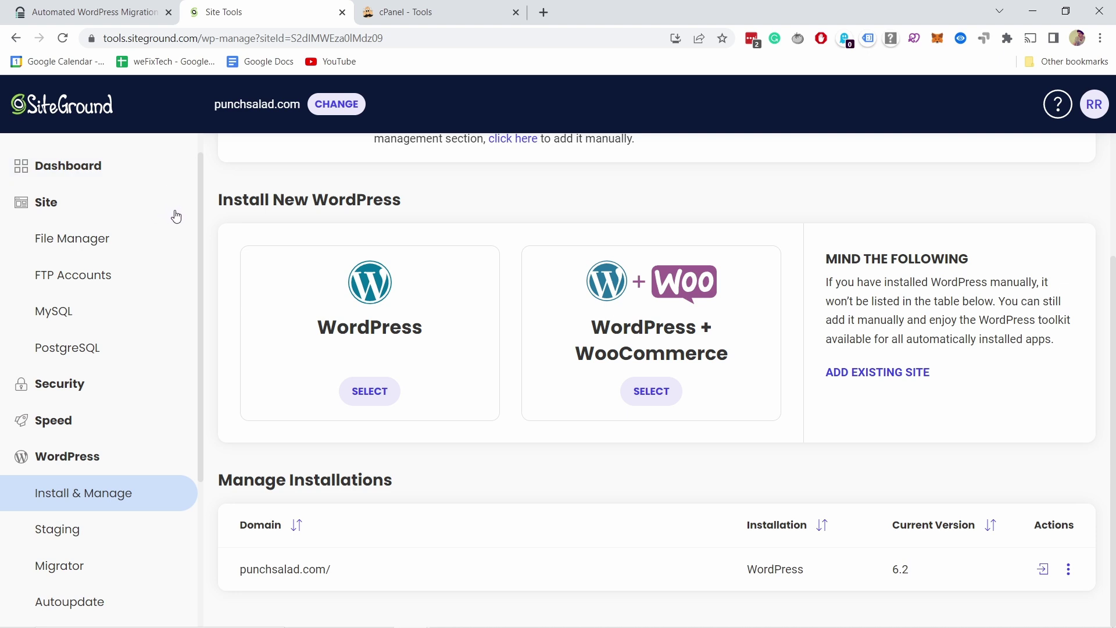
Open the SiteGround Site Tools dashboard, checking the old host's cPanel tab along the way
scroll(128, 218, up, 1)
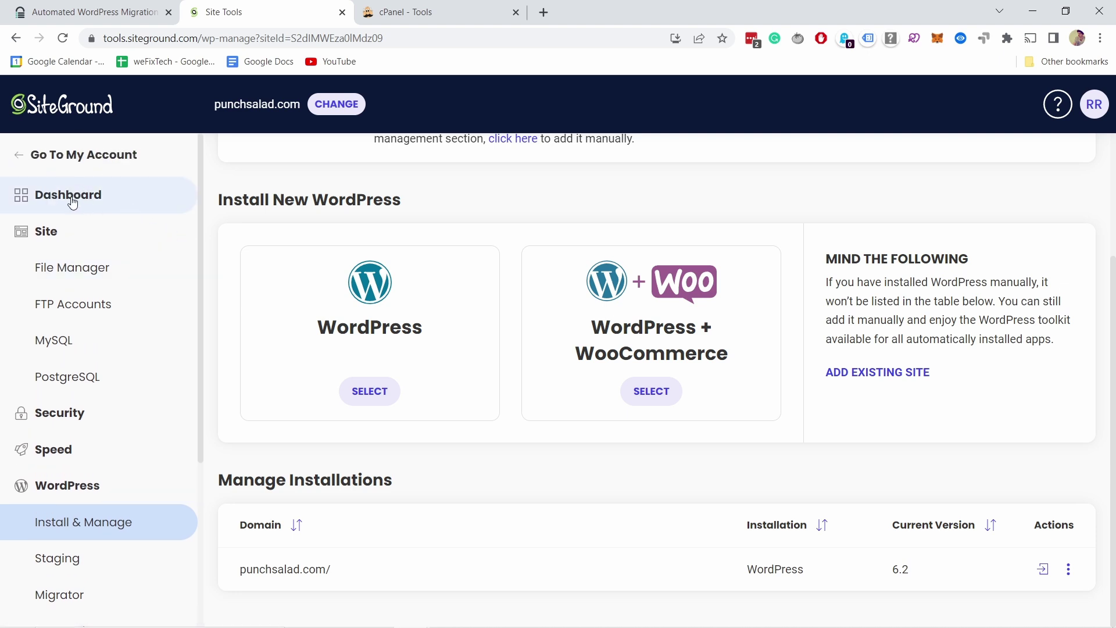
click(71, 200)
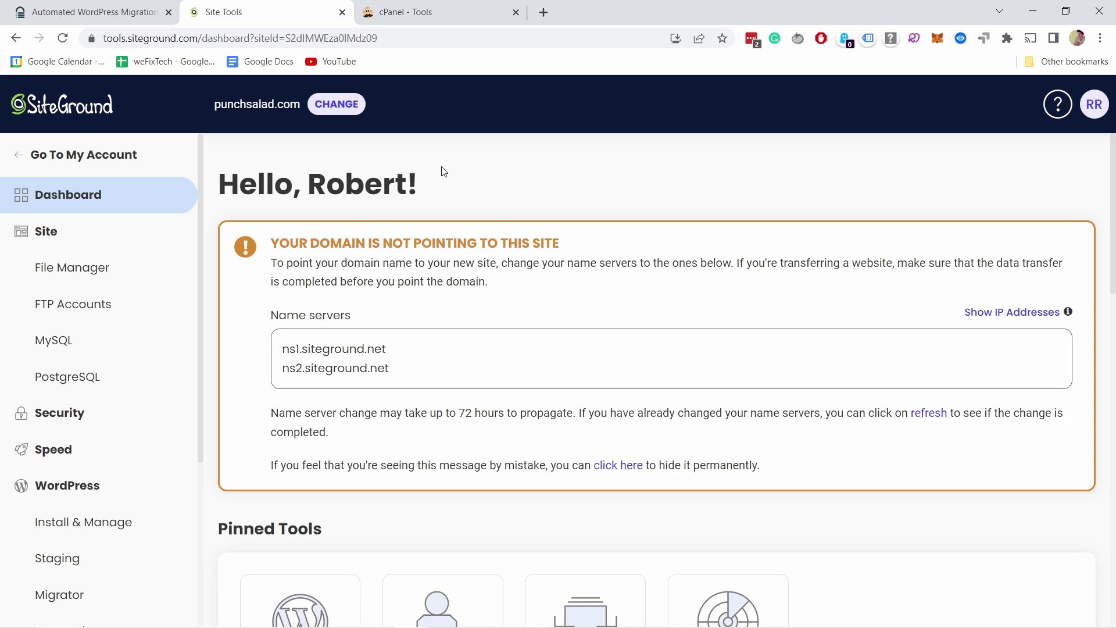
key(ctrl+Tab)
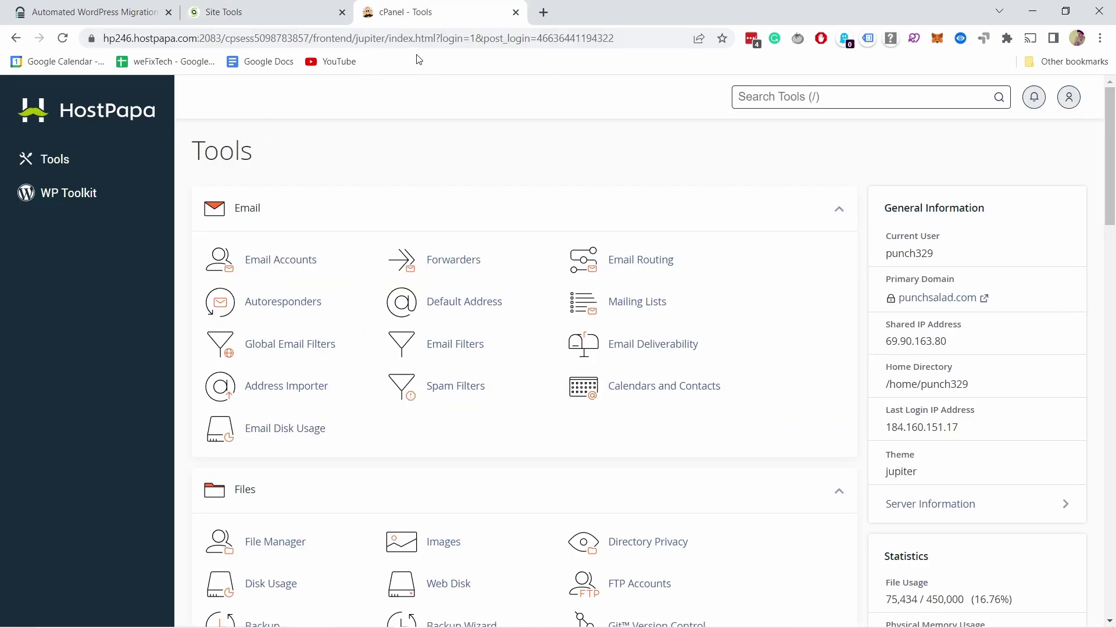
scroll(996, 252, down, 1)
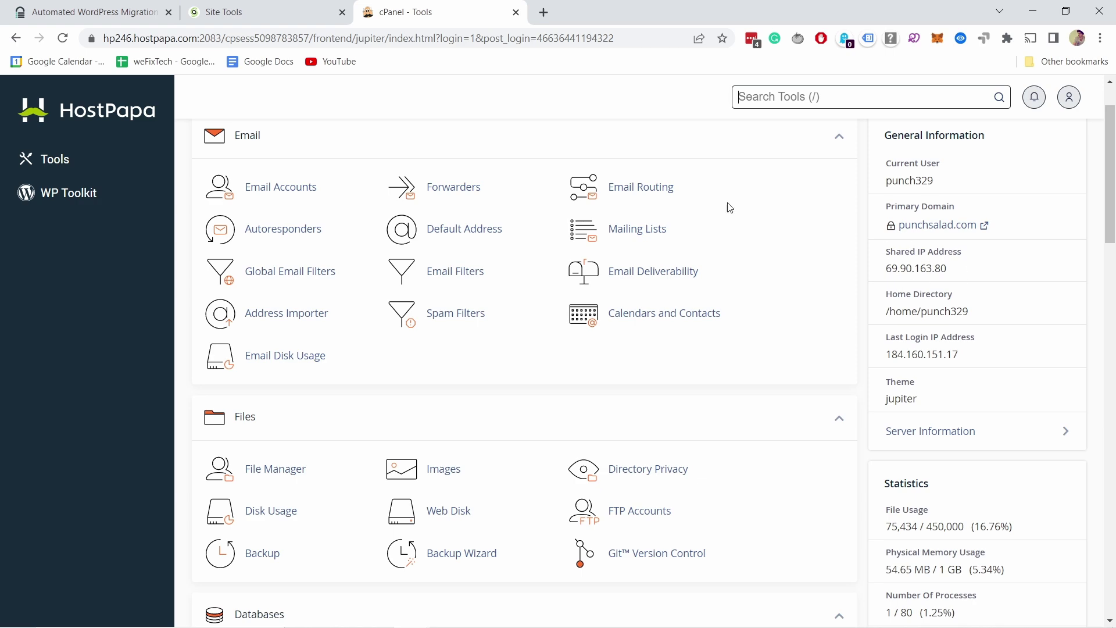
scroll(856, 242, up, 1)
click(235, 19)
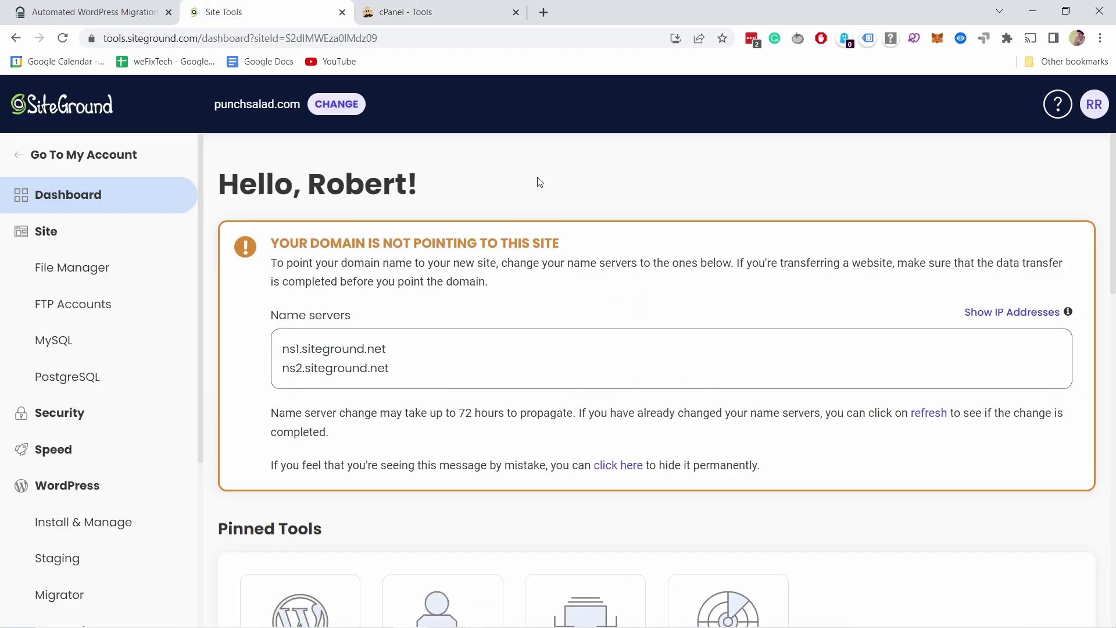
scroll(568, 190, down, 12)
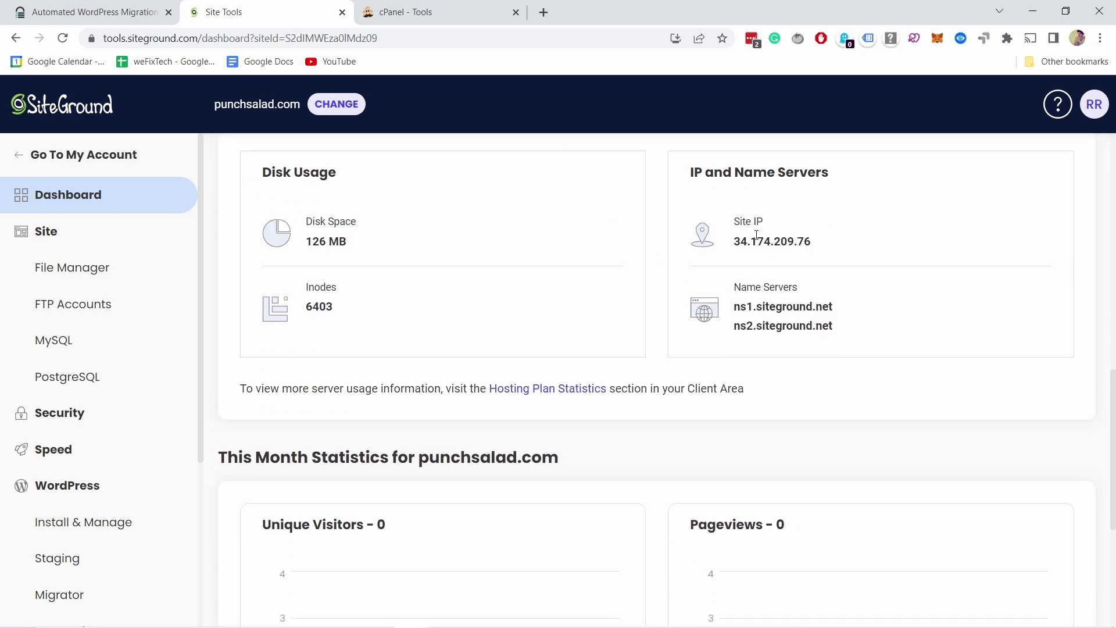
Copy the site IP 34.174.209.76 into Migrate Guru's destination server address field
drag(736, 240, 814, 250)
right_click(788, 242)
click(811, 253)
click(137, 16)
click(180, 256)
key(ctrl+v)
click(113, 240)
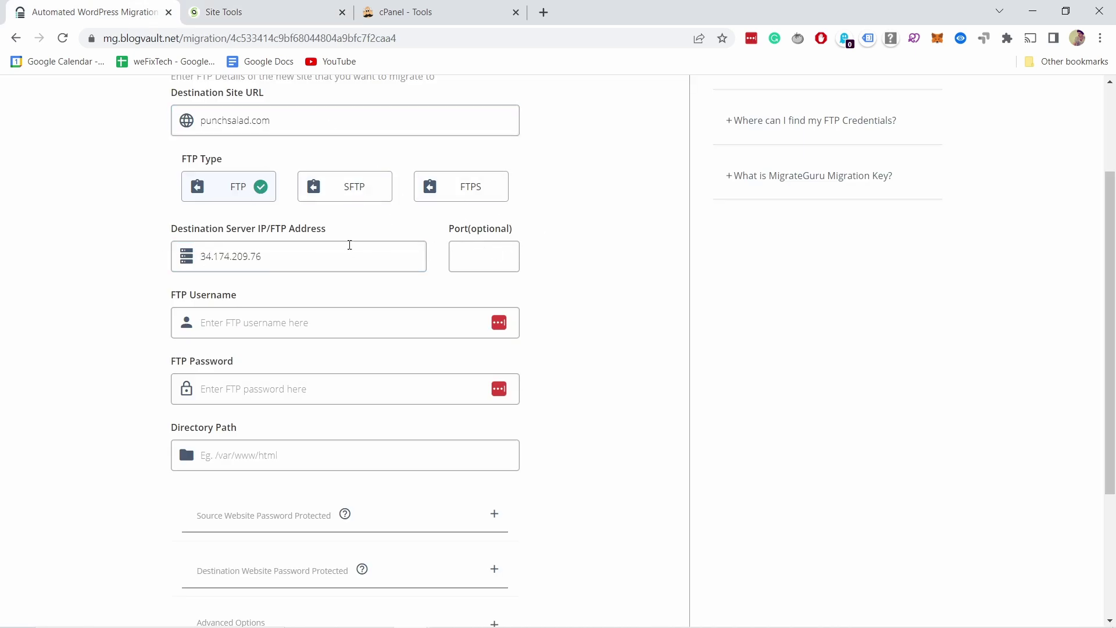
scroll(241, 241, down, 1)
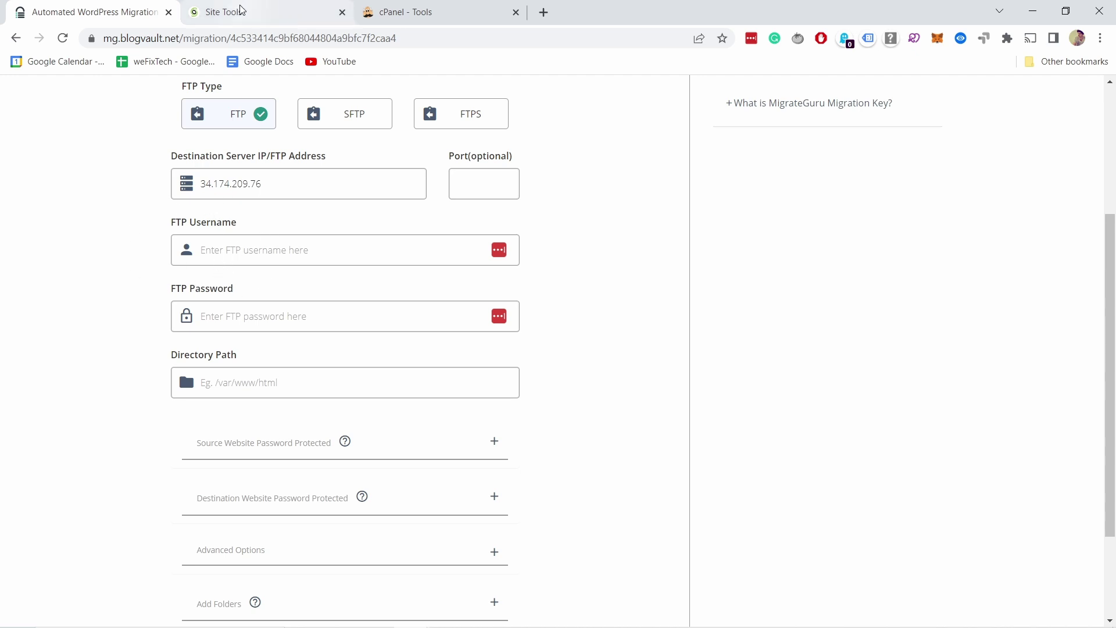
click(227, 14)
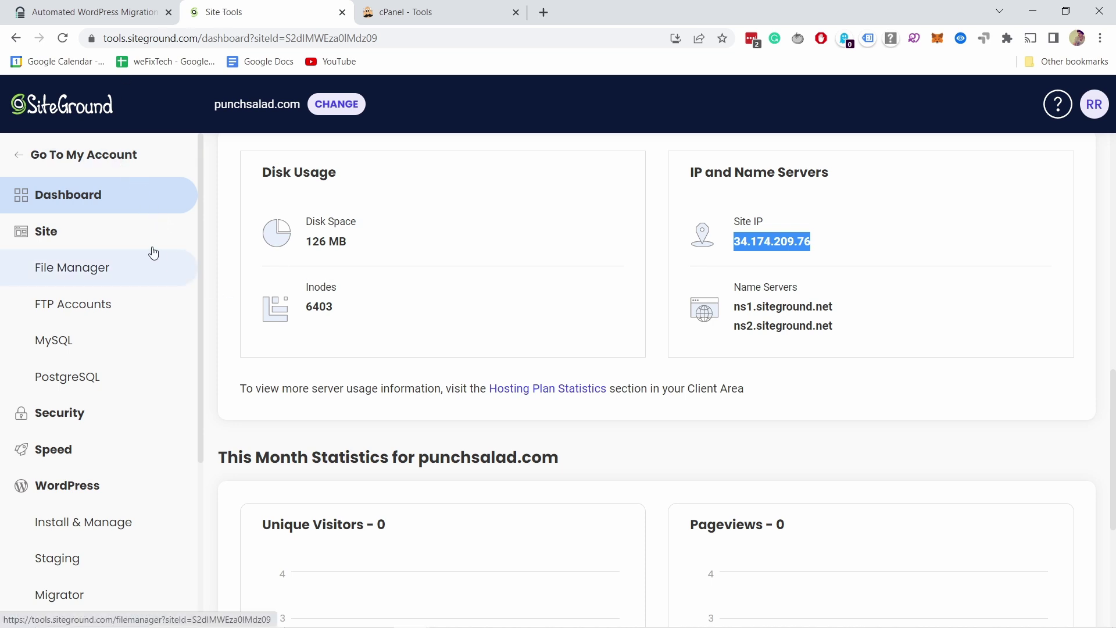
click(47, 235)
click(38, 235)
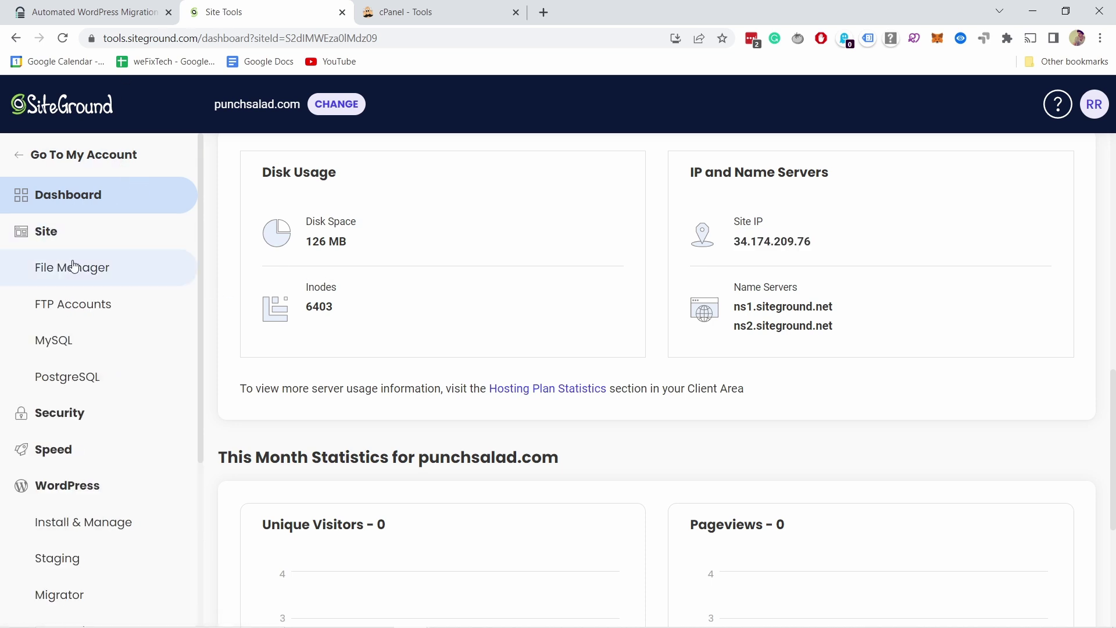
Bring up SiteGround's FTP Accounts page, glancing at the cPanel tools tab on the way
click(80, 308)
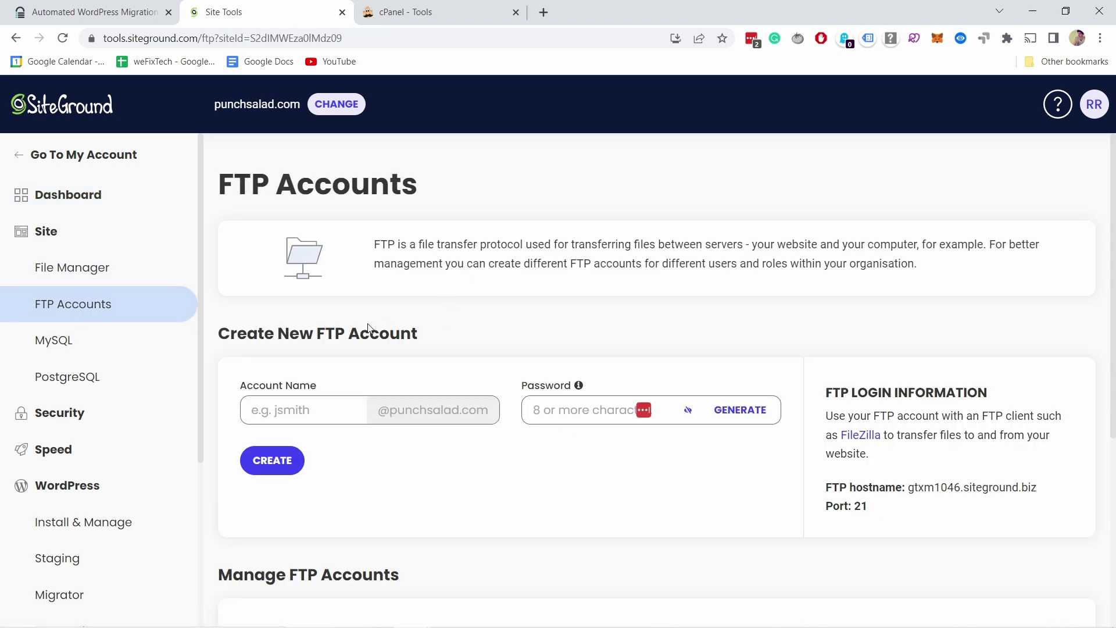
scroll(270, 268, down, 1)
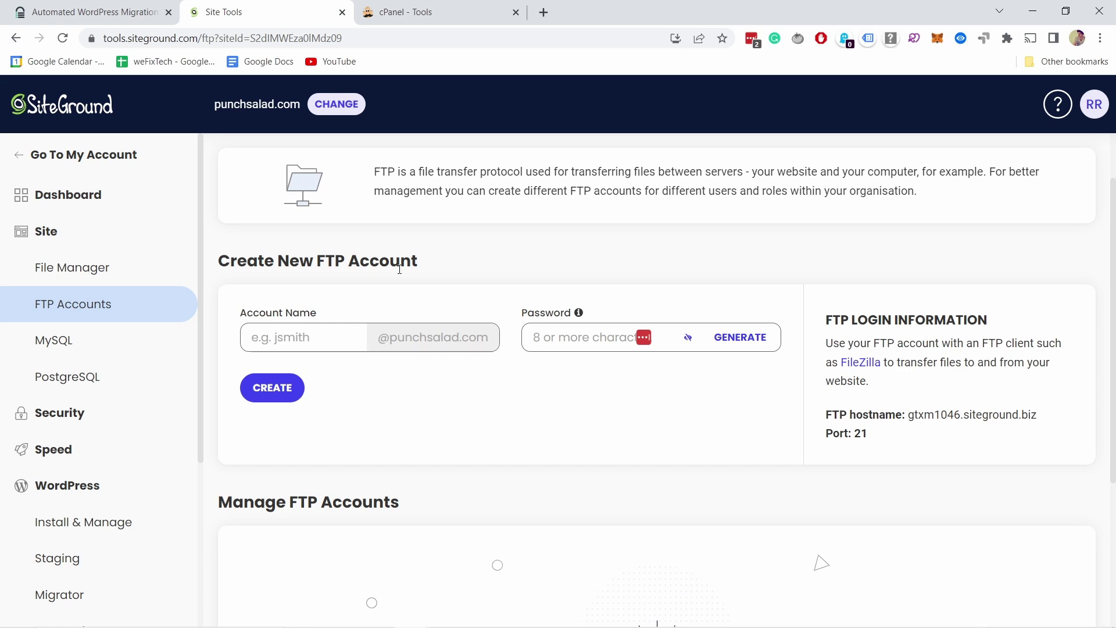
scroll(400, 269, up, 1)
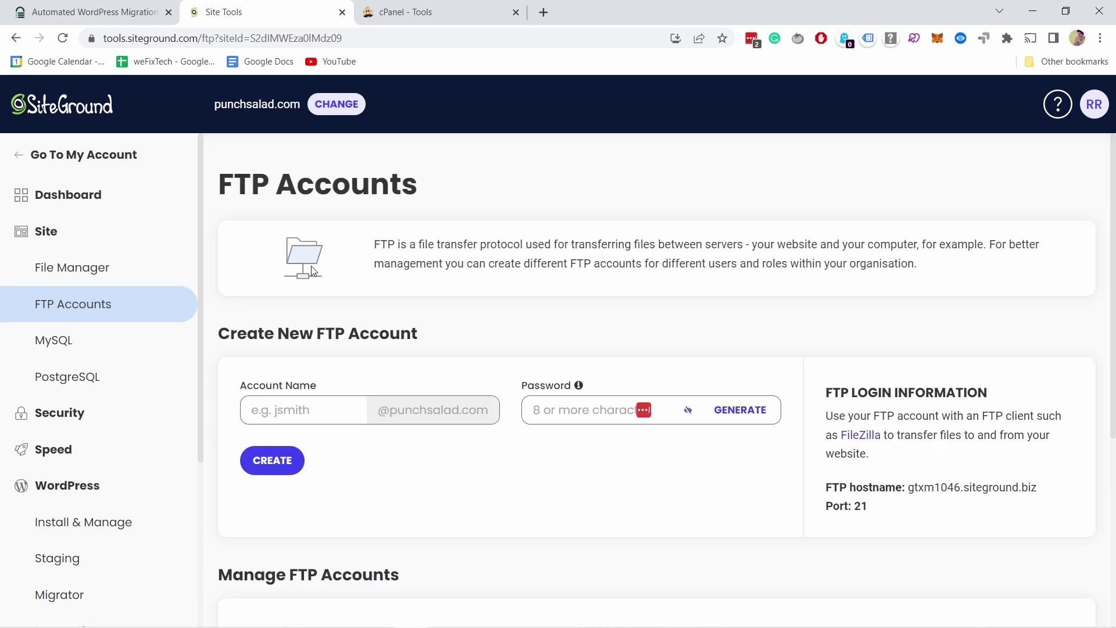
click(415, 17)
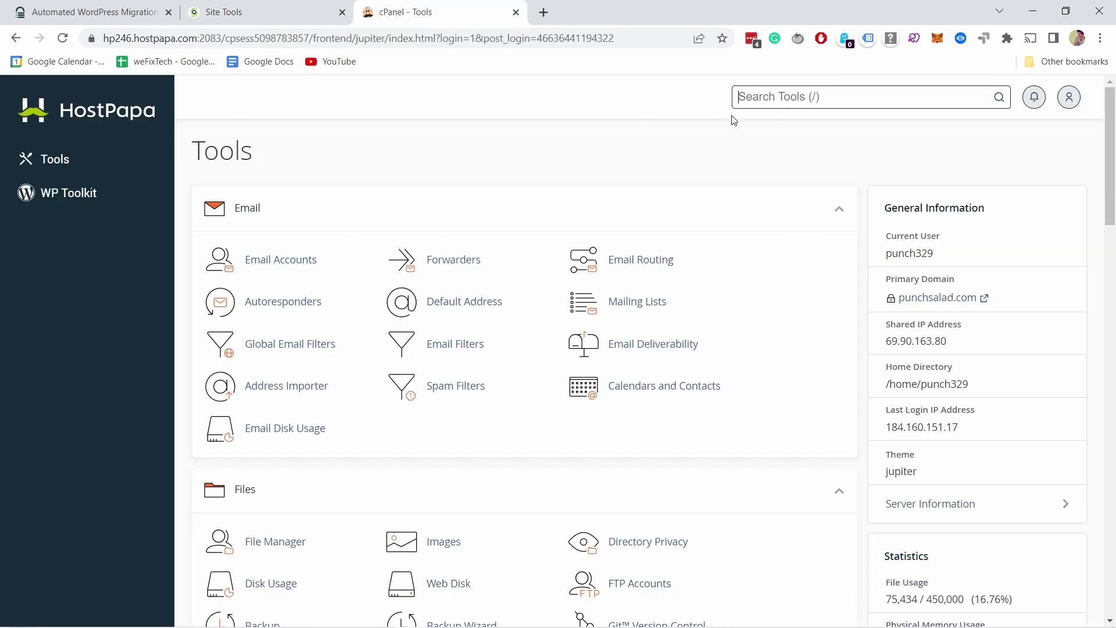
scroll(495, 368, down, 1)
scroll(496, 369, down, 3)
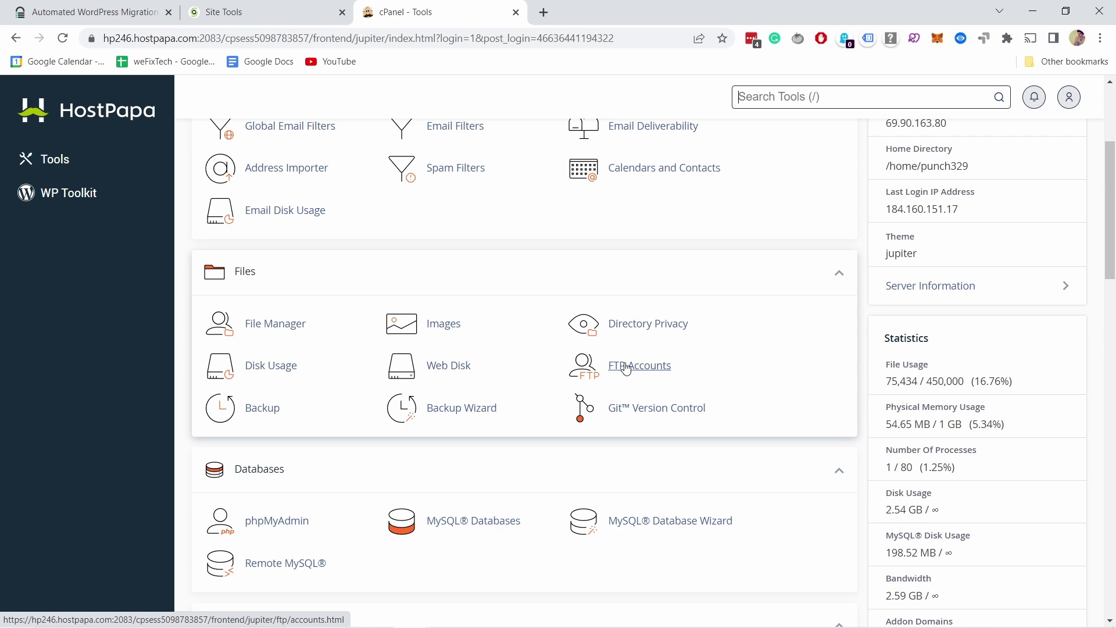
click(246, 16)
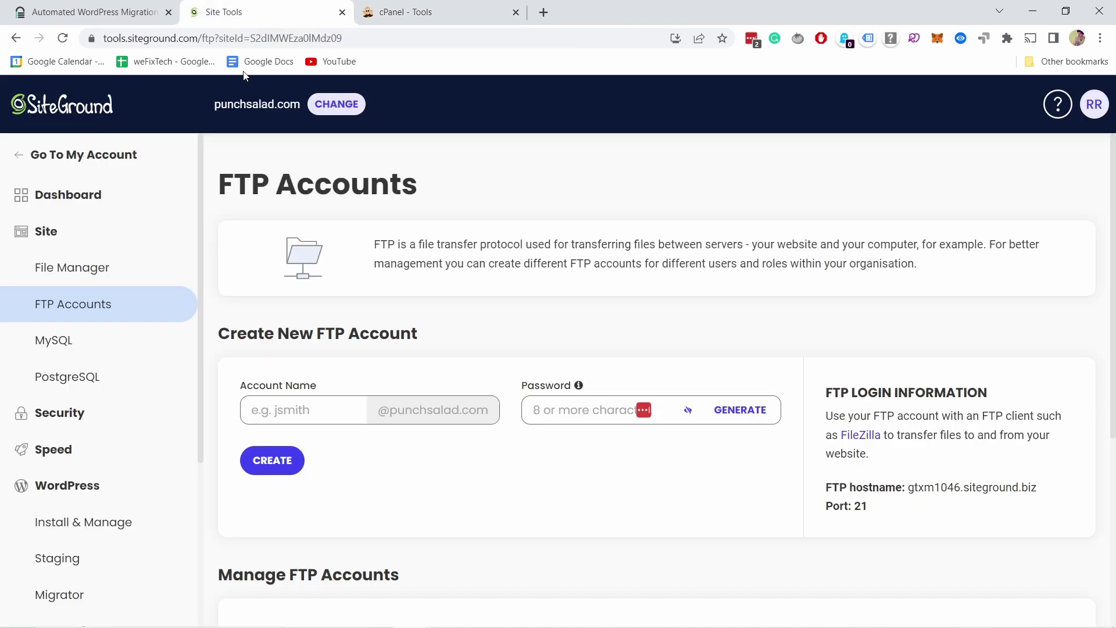
scroll(280, 227, down, 3)
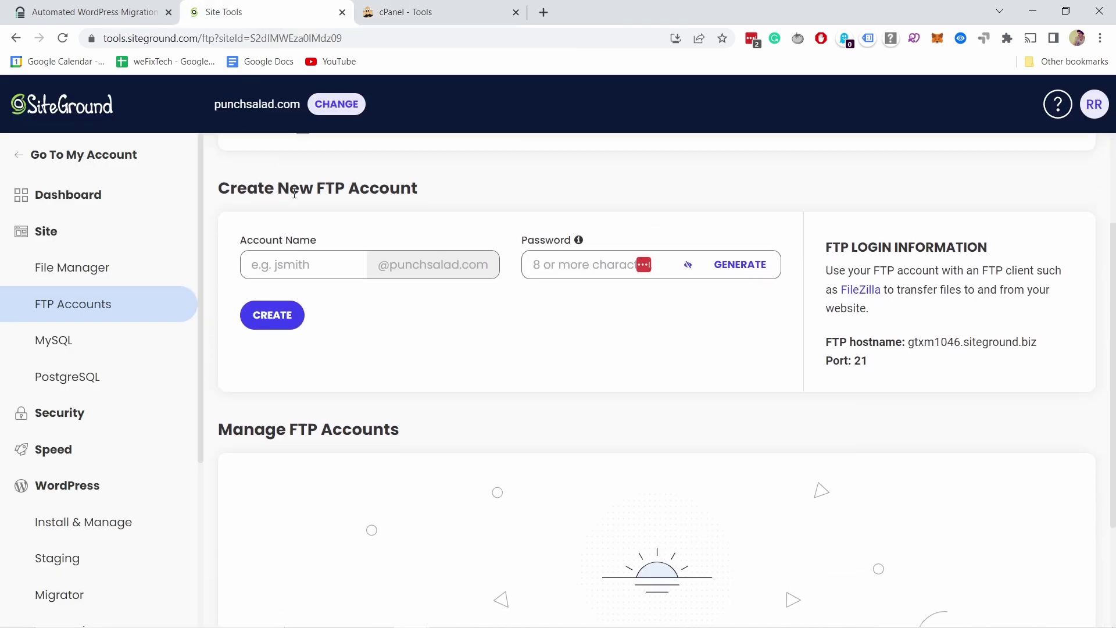
Create a new FTP account with the chosen account name and a generated password copied to the clipboard
click(292, 265)
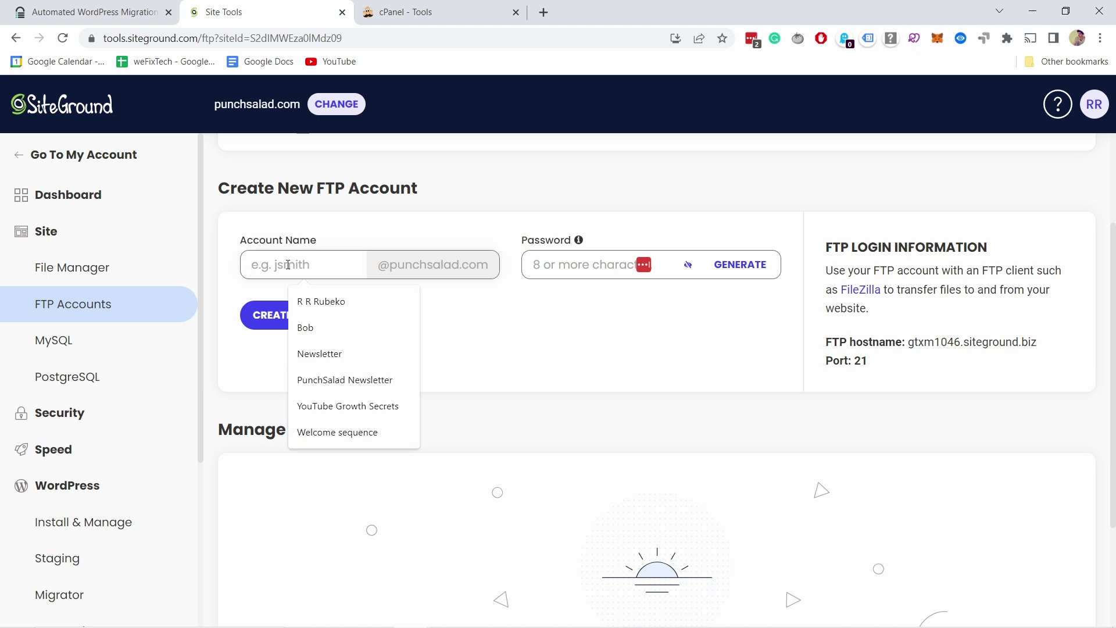
text(robert)
click(739, 265)
click(751, 265)
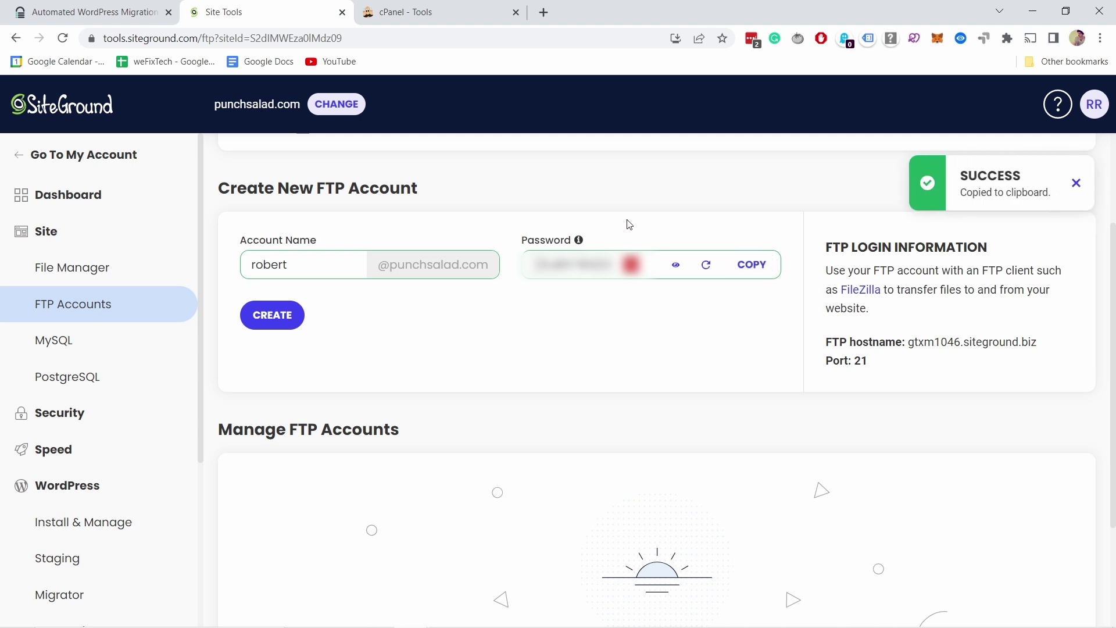
click(283, 315)
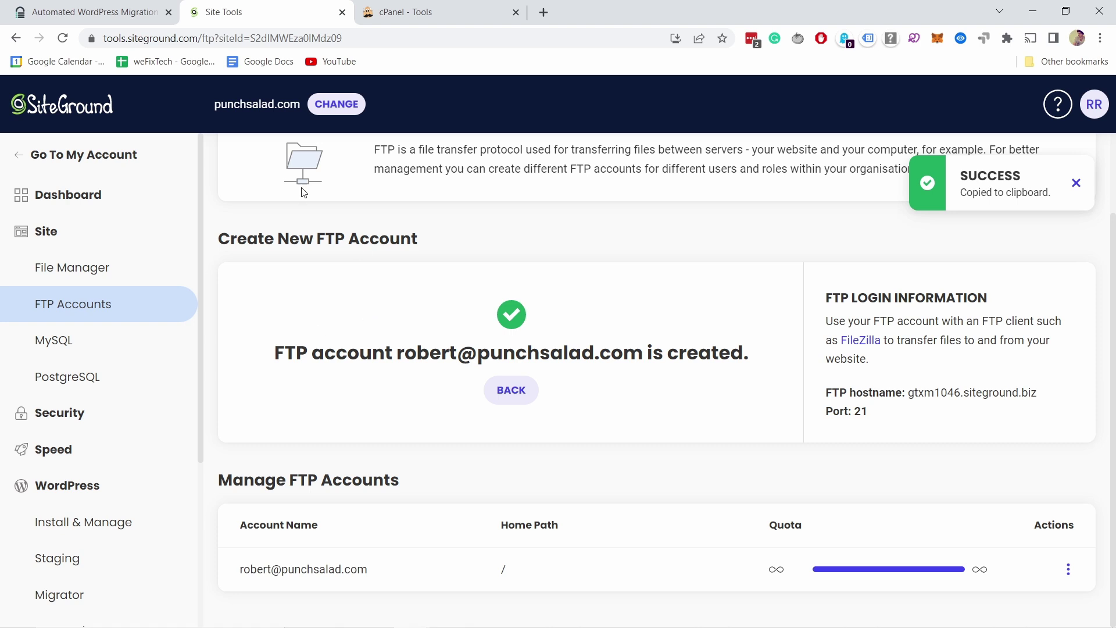
Paste the generated password into Migrate Guru's FTP Password field
click(92, 13)
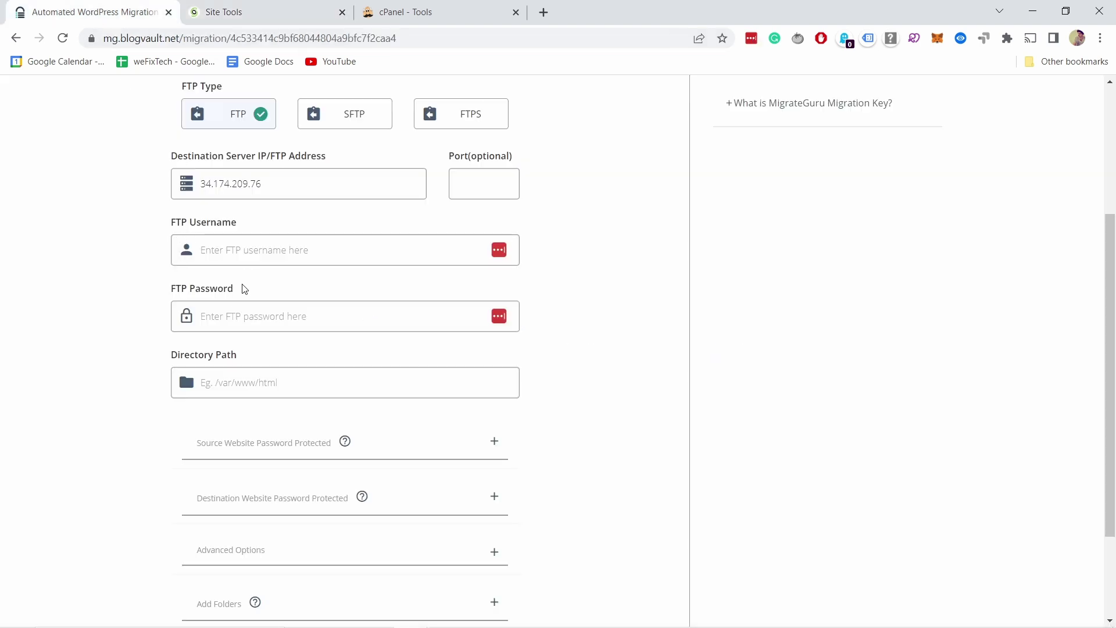
click(217, 311)
key(ctrl+v)
click(225, 250)
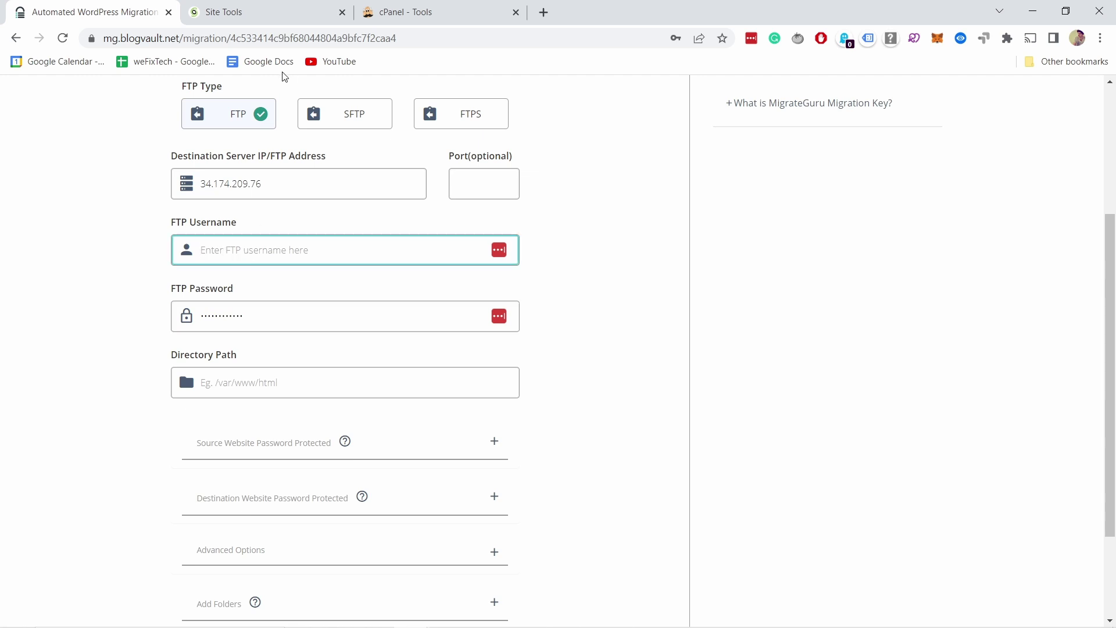
Copy the new FTP username from Site Tools into Migrate Guru's FTP Username field, keeping port 21
click(316, 13)
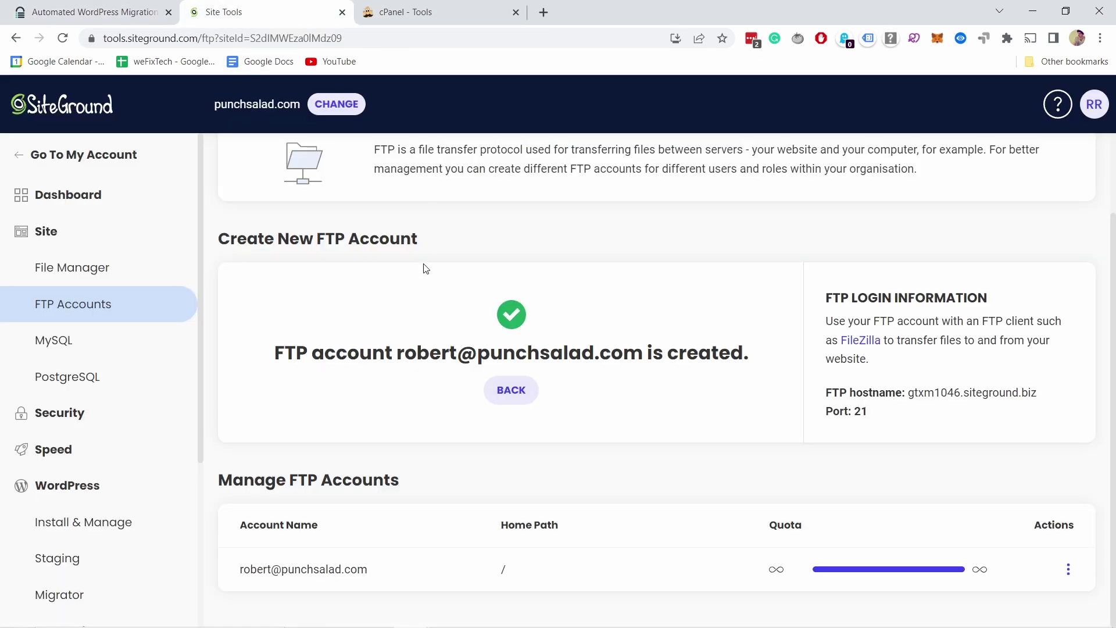
drag(396, 354, 405, 355)
drag(640, 355, 400, 352)
key(ctrl+c)
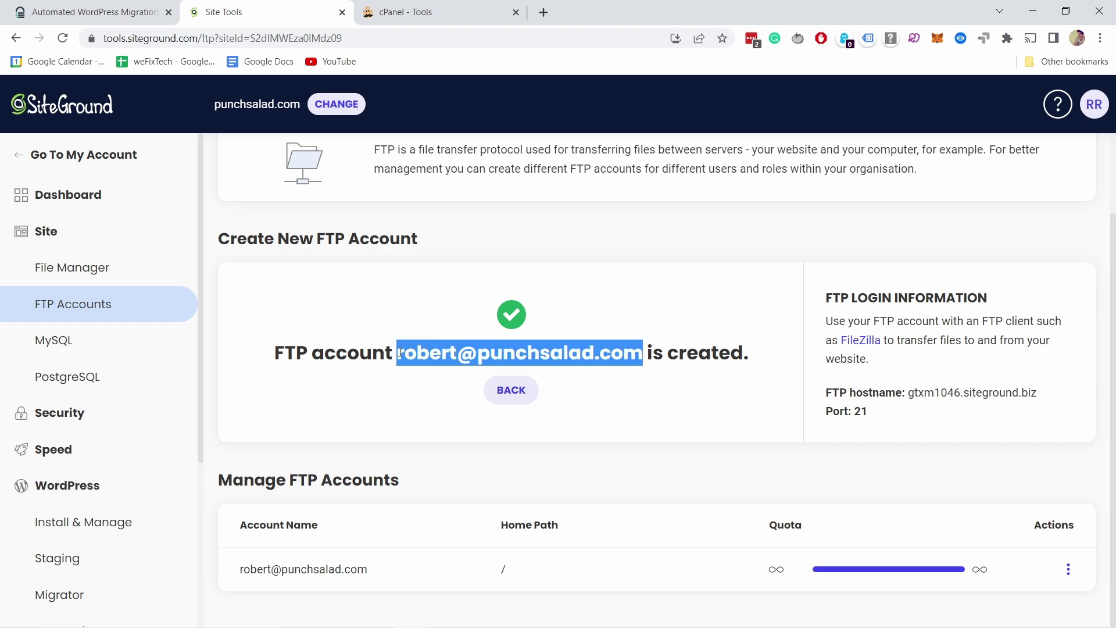
click(99, 12)
key(ctrl+v)
click(146, 321)
scroll(146, 321, down, 1)
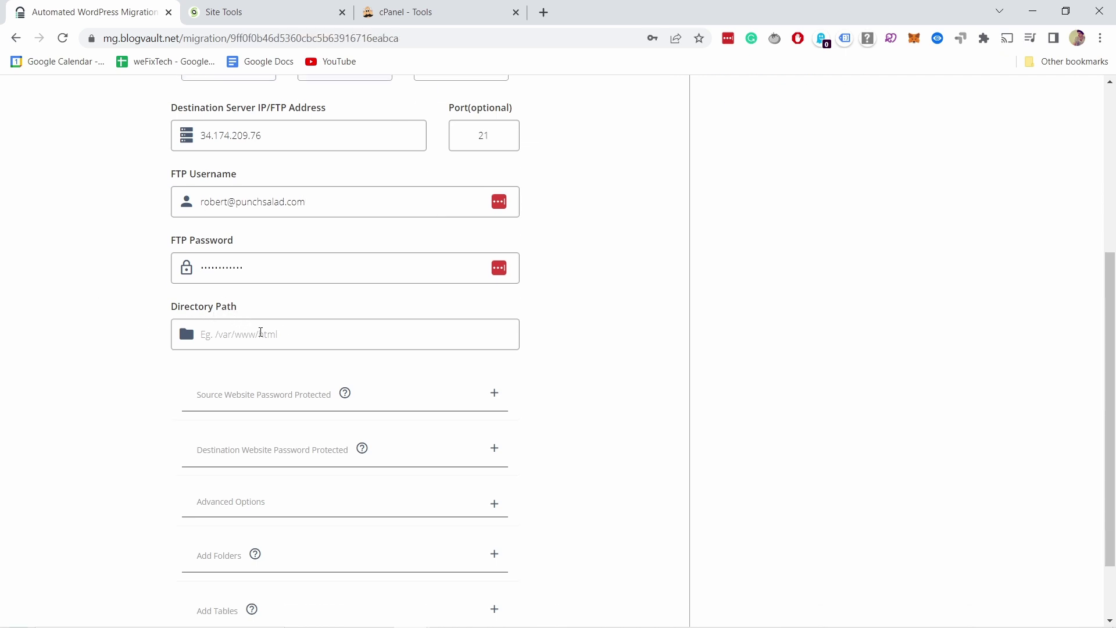
click(221, 14)
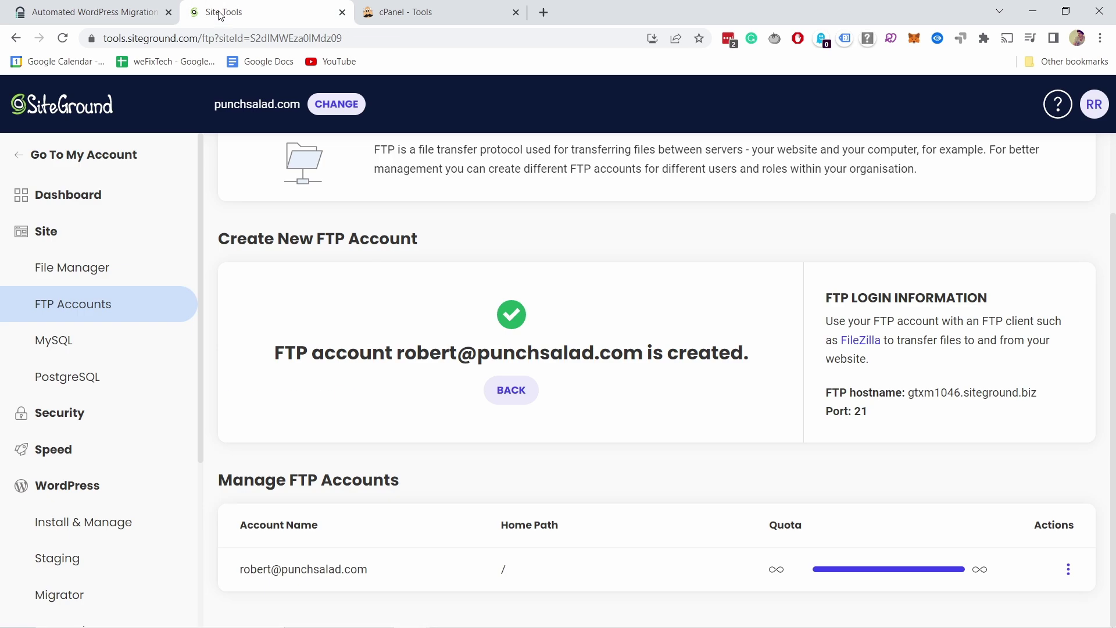
View punchsalad.com's public_html in SiteGround's File Manager, listing wp-admin, wp-content and wp-includes
click(75, 272)
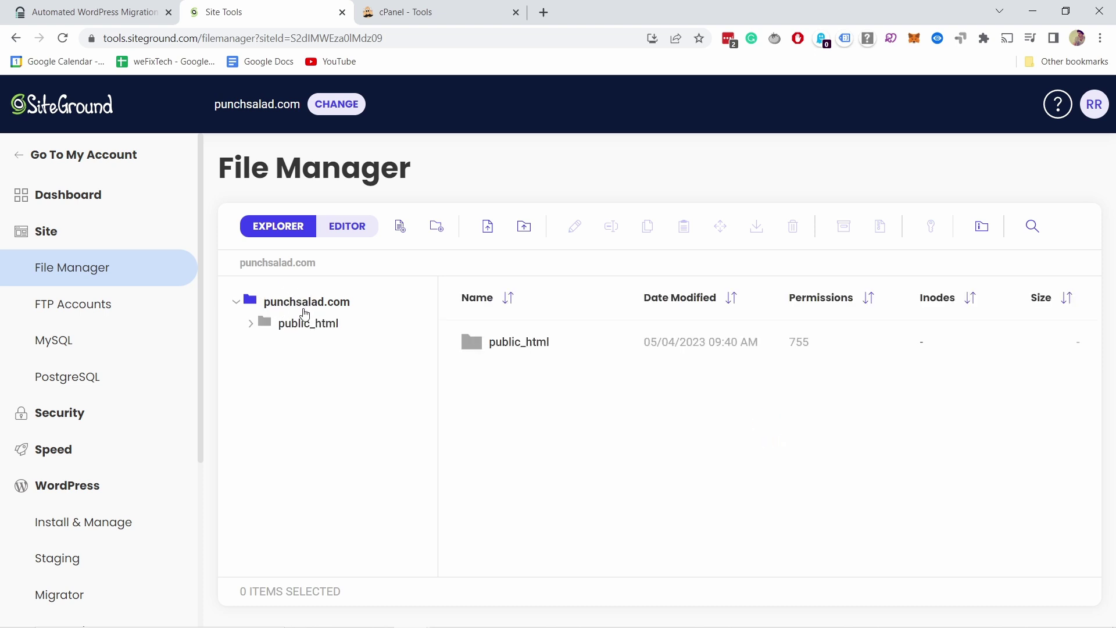
click(301, 324)
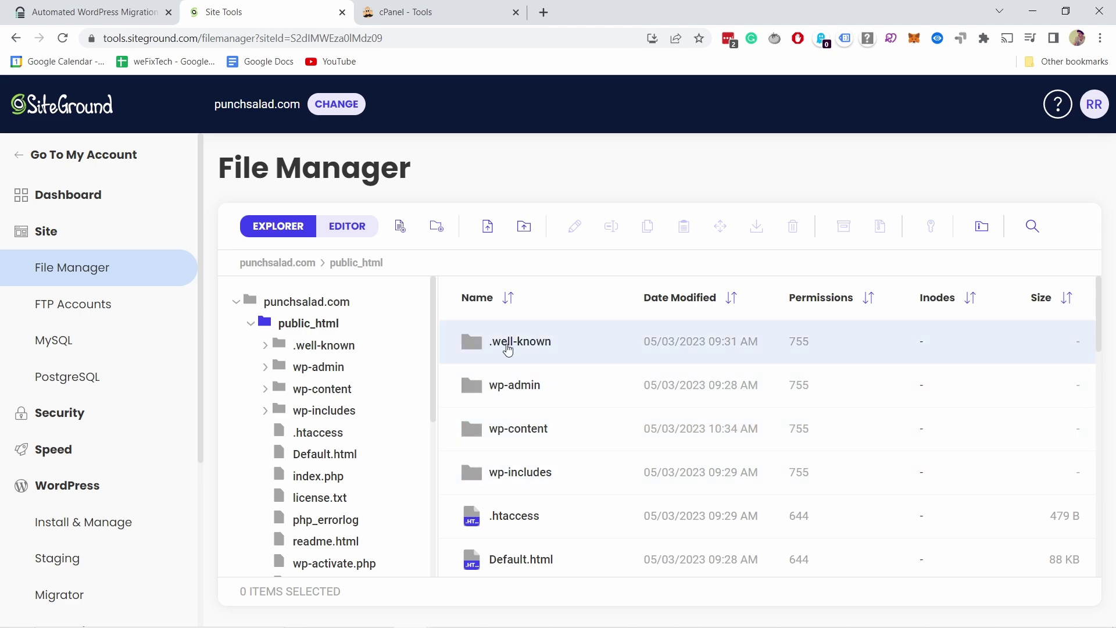
click(391, 14)
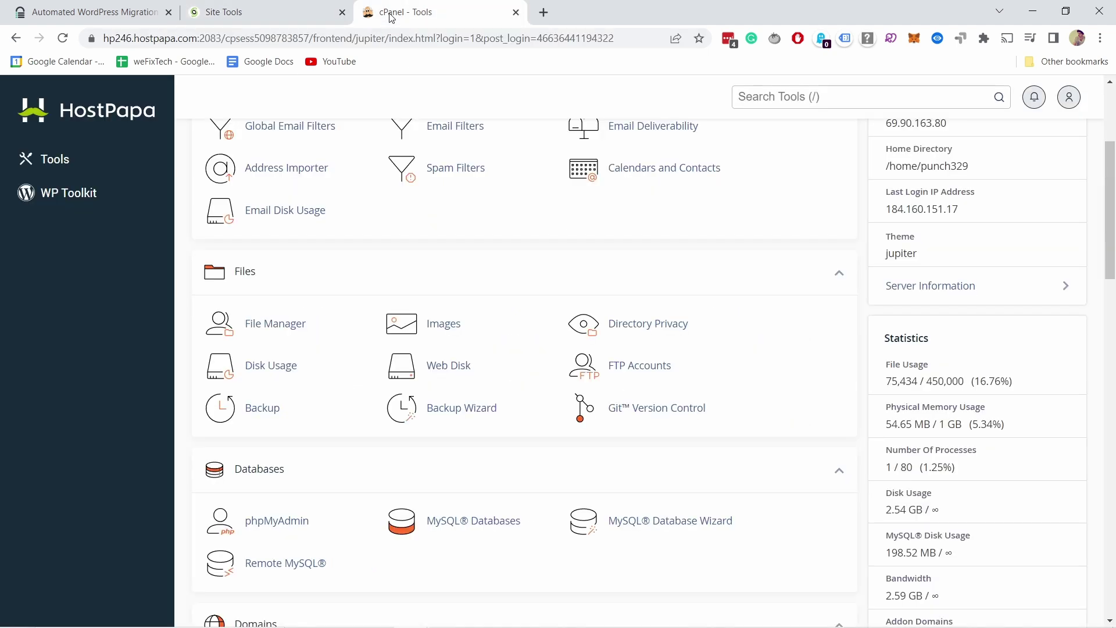
Inspect the old host's public_html folder in cPanel File Manager, then close it and return to SiteGround
click(283, 325)
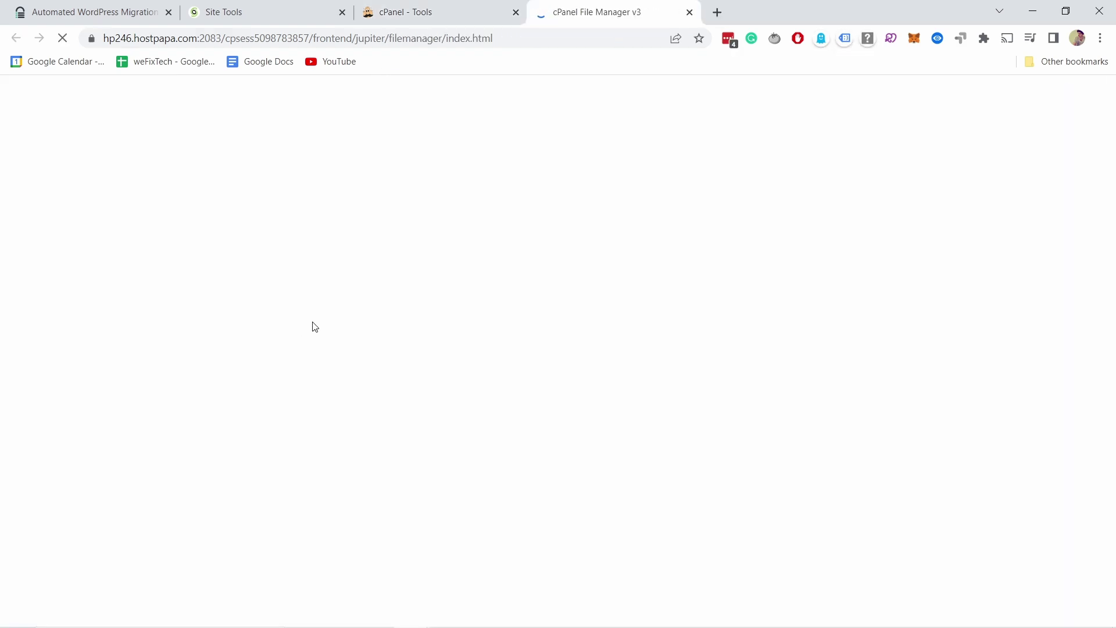
scroll(150, 266, down, 2)
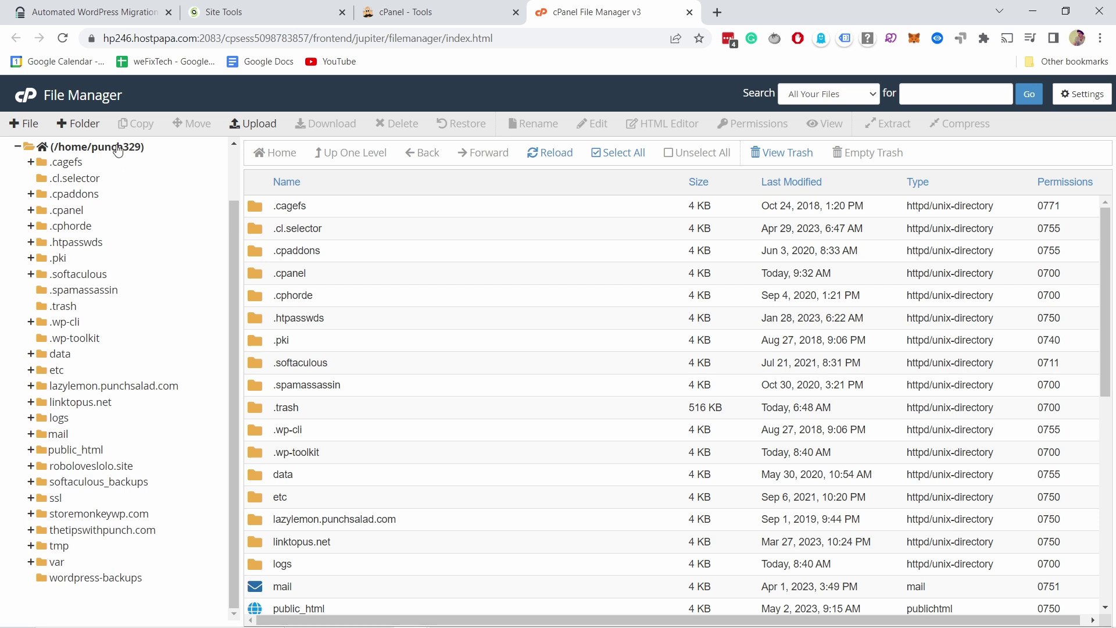
scroll(97, 492, up, 2)
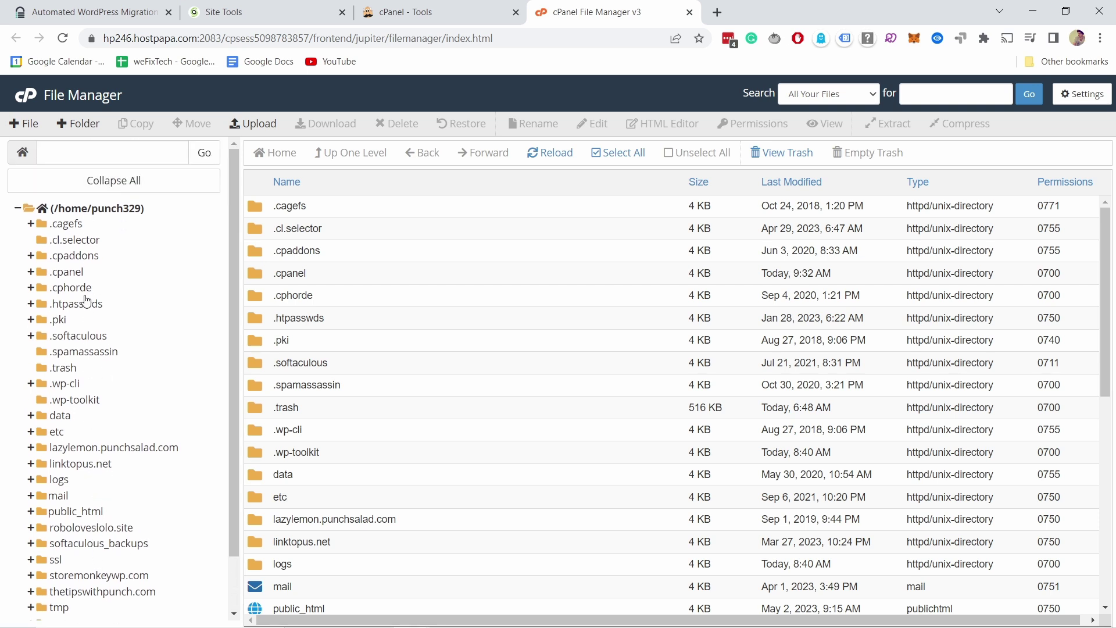
scroll(89, 269, down, 2)
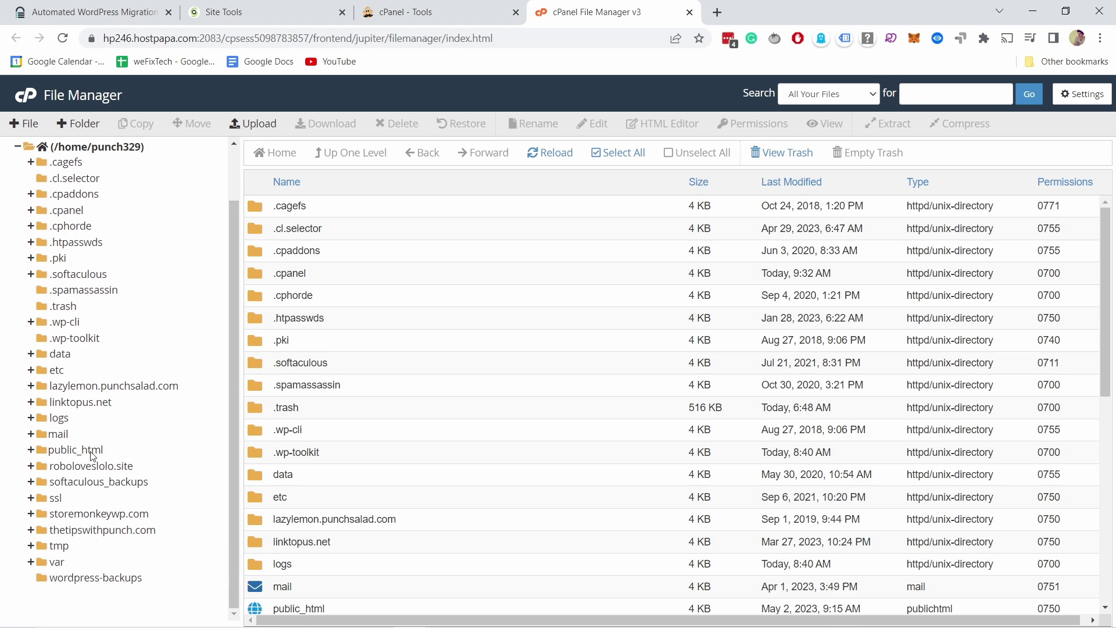
click(76, 449)
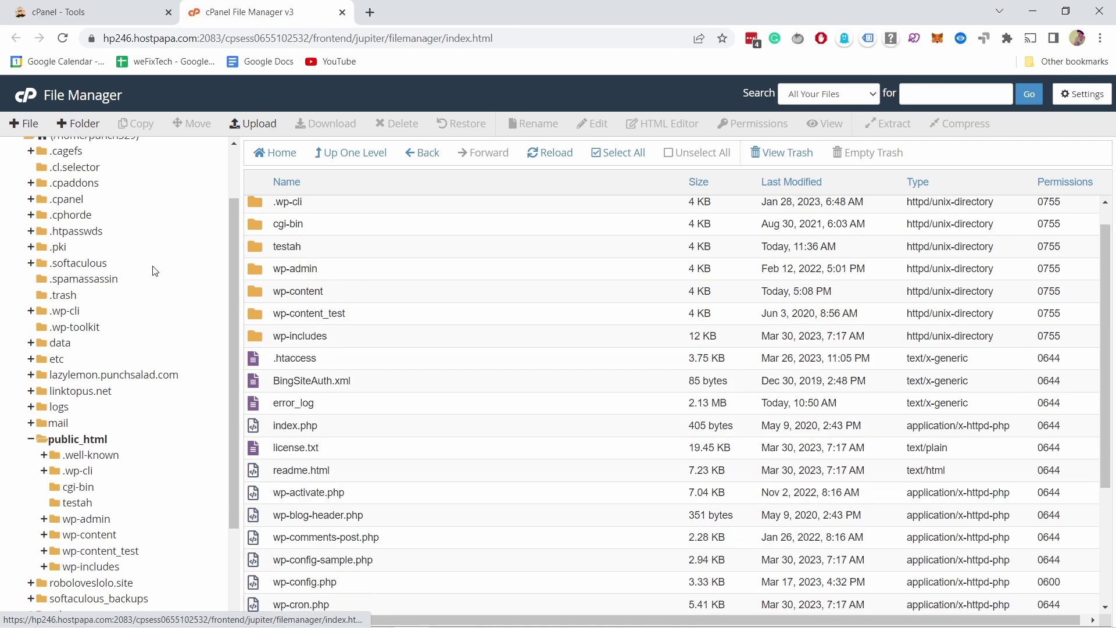
scroll(195, 284, up, 3)
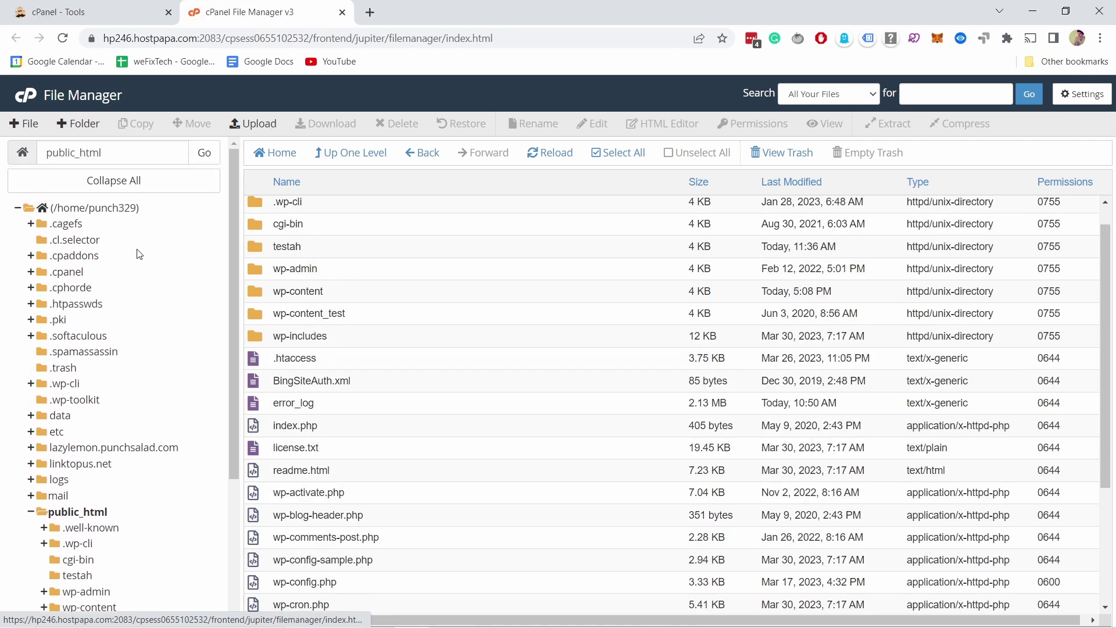
click(125, 156)
click(121, 153)
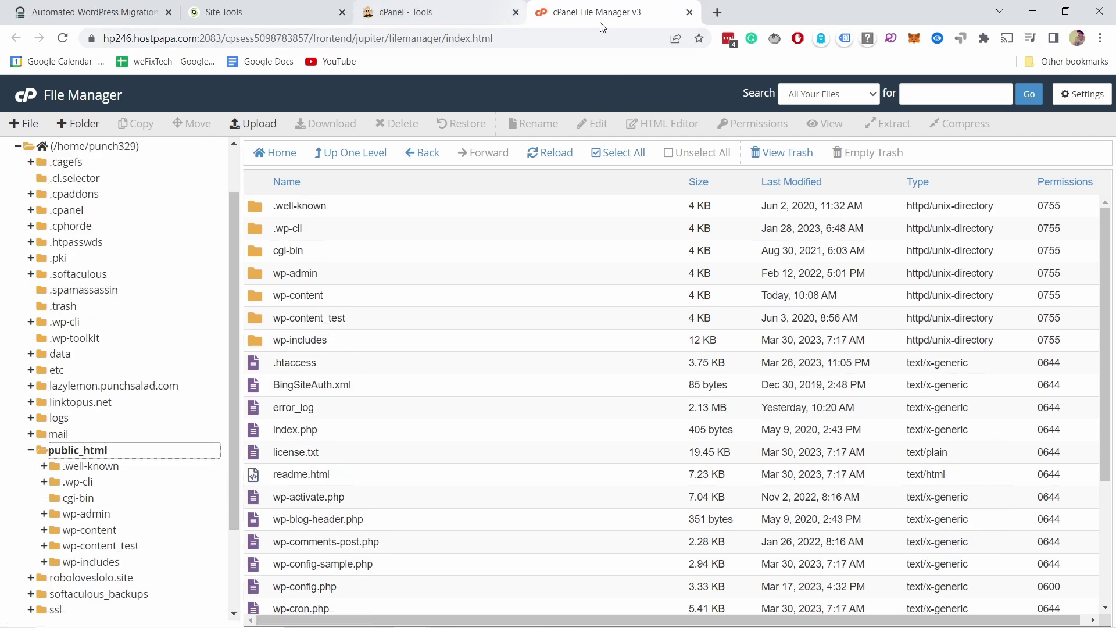
click(689, 12)
click(232, 13)
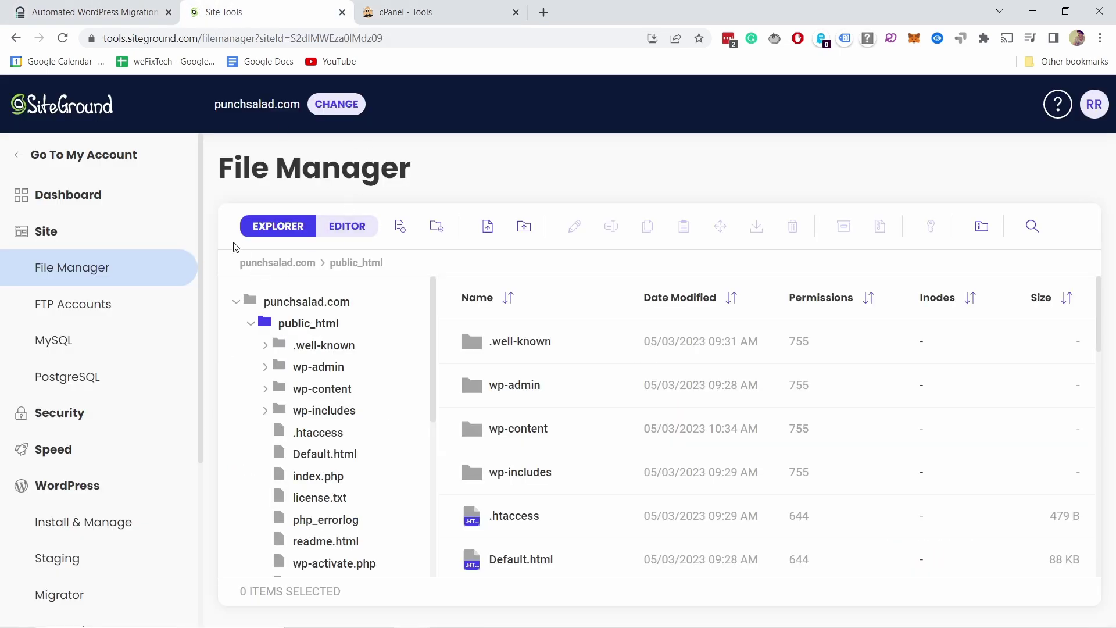
Set Migrate Guru's Directory Path to /punchsalad.com/public_html using names copied from SiteGround's File Manager
drag(238, 262, 319, 263)
key(ctrl+c)
click(87, 13)
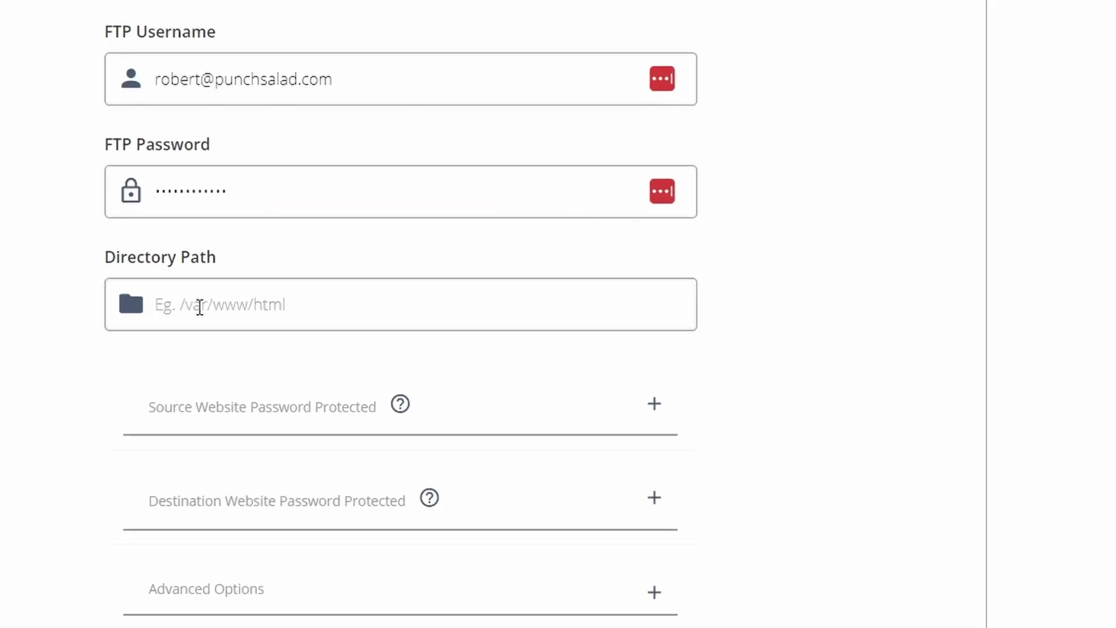
click(199, 307)
text(/)
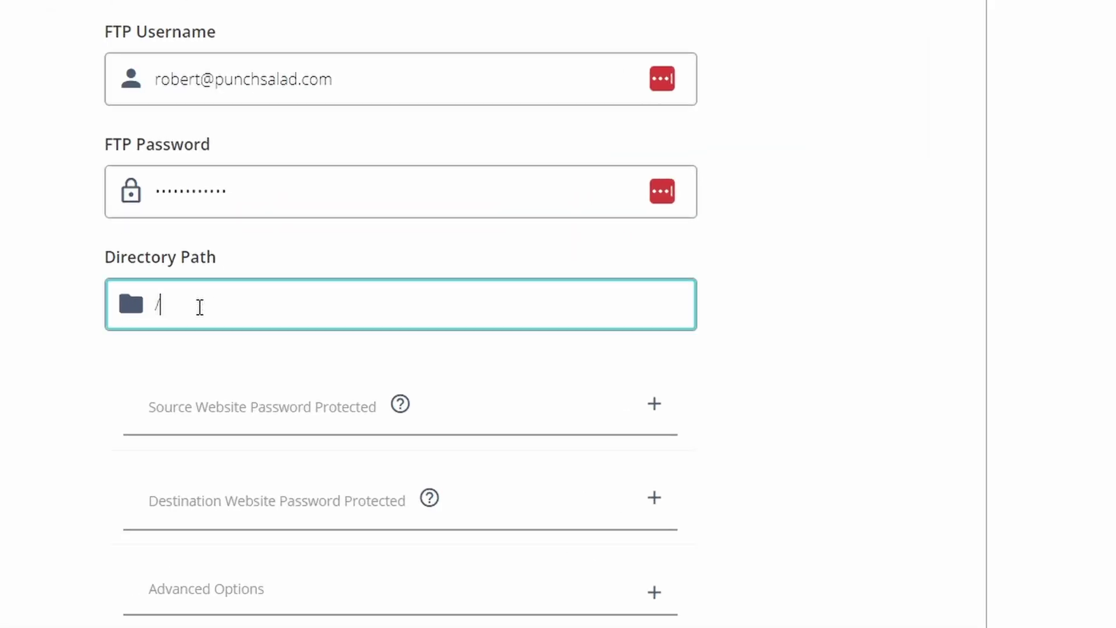
key(ctrl+v)
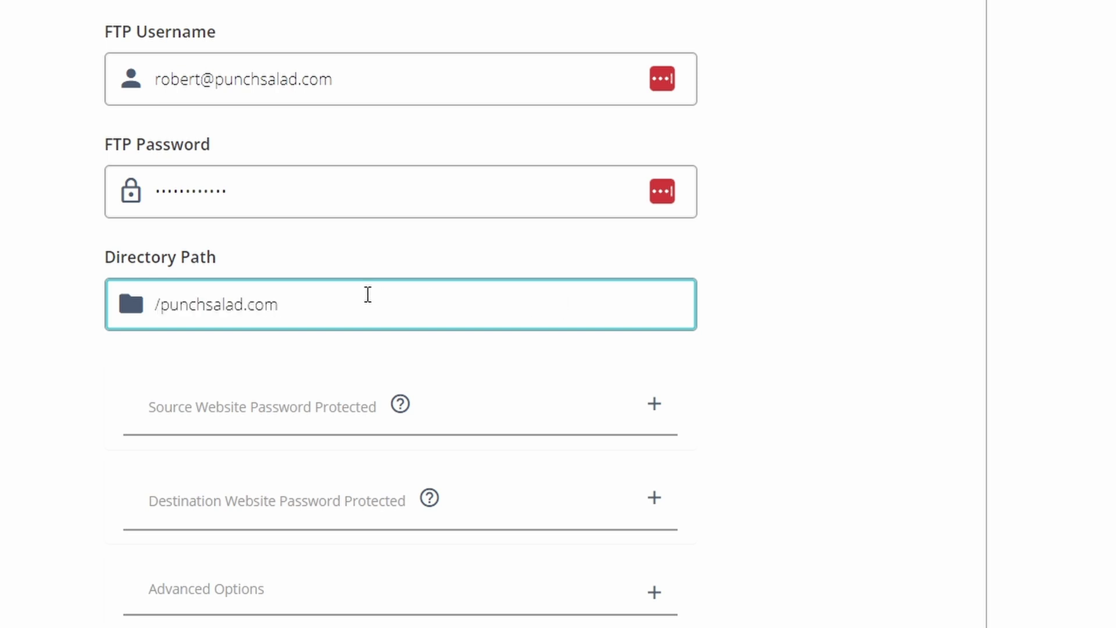
text(/)
key(BackSpace)
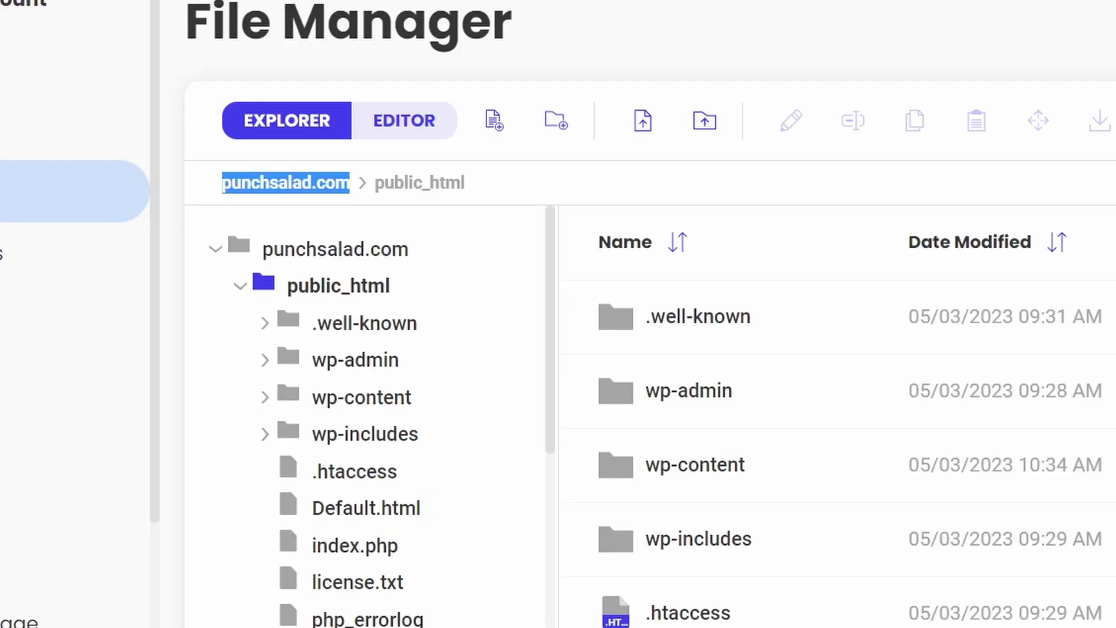
drag(466, 184, 376, 187)
right_click(443, 190)
click(462, 205)
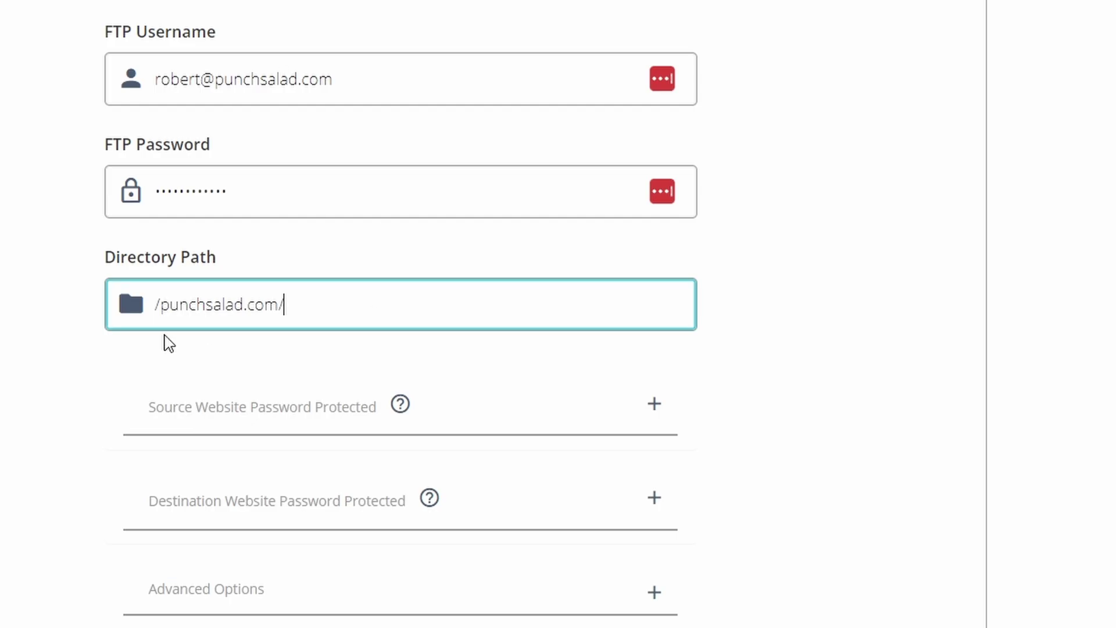
text(/punchsalad.com/)
key(ctrl+v)
click(861, 301)
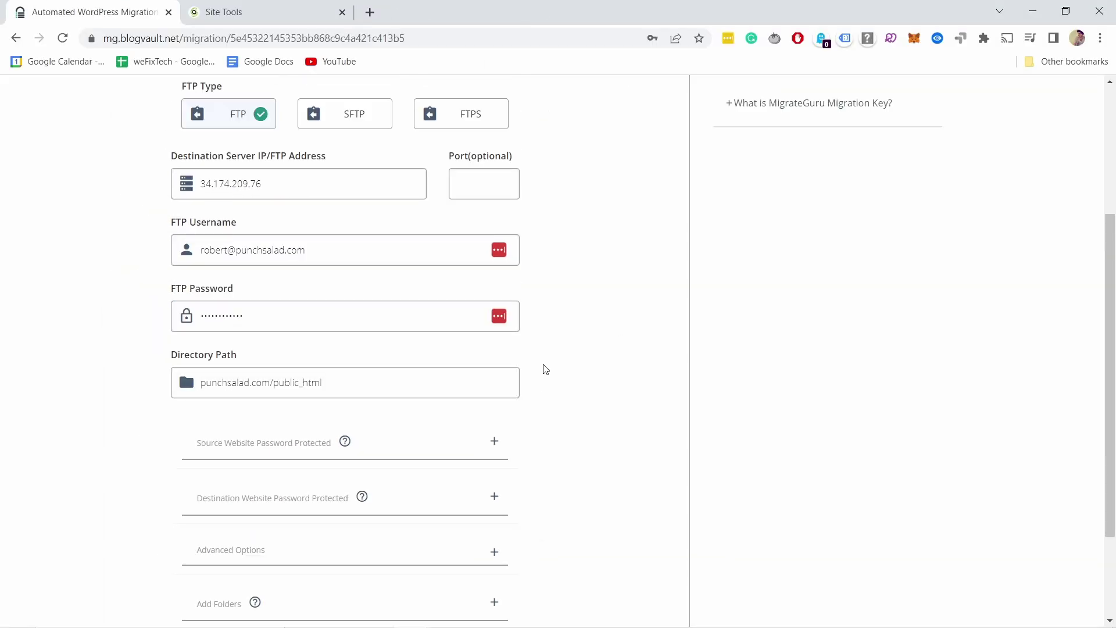
scroll(545, 369, up, 4)
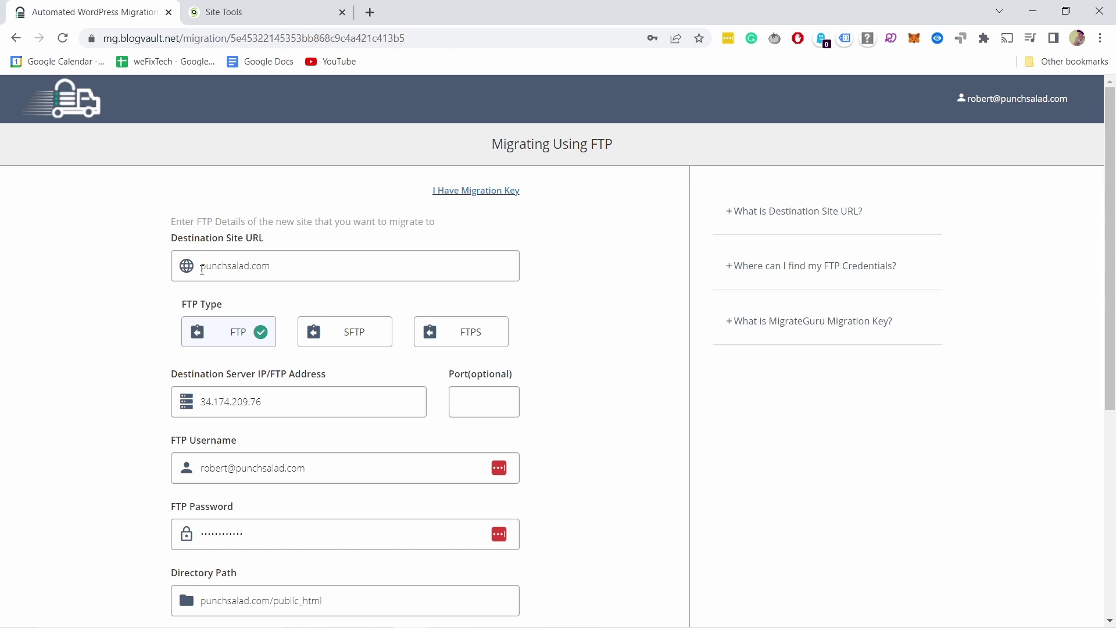
click(203, 265)
text(ht)
text(tps:/)
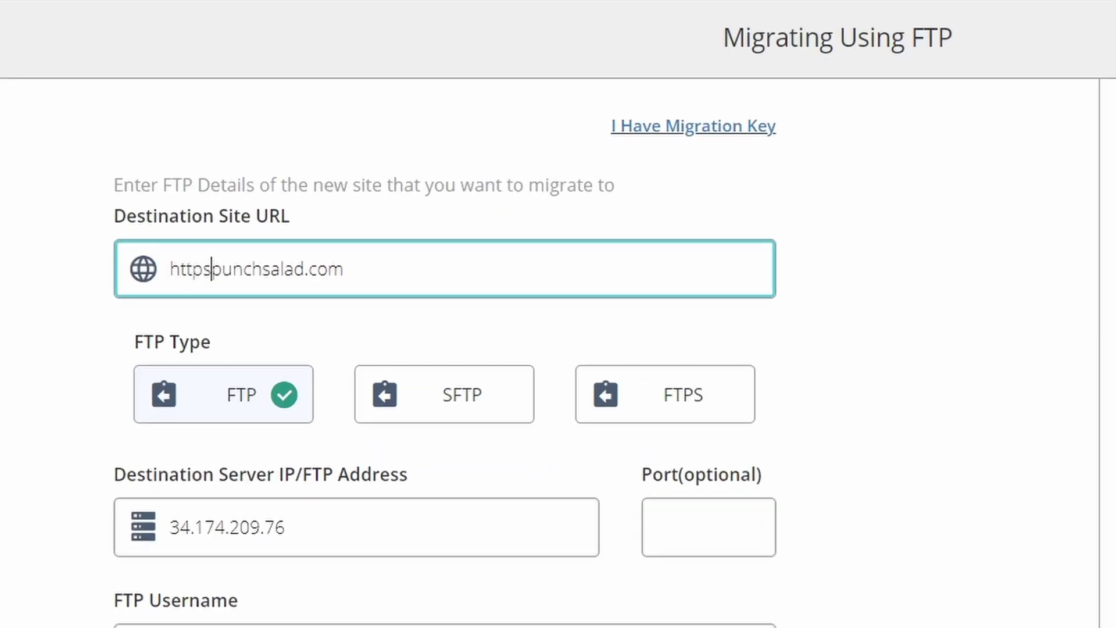
text(/)
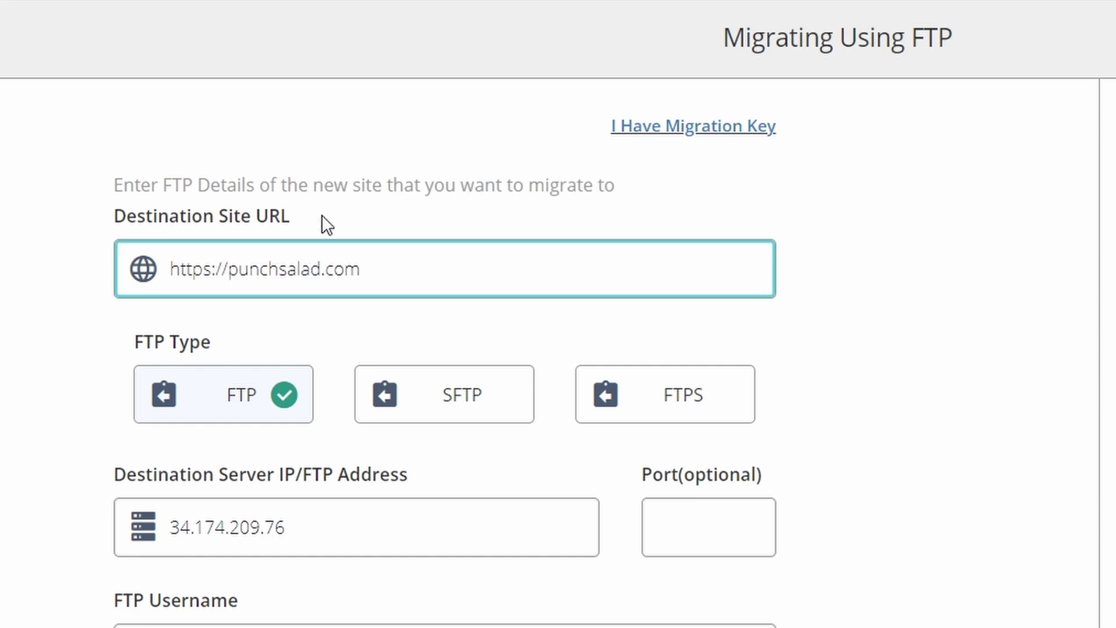
drag(226, 272, 155, 270)
click(258, 268)
drag(230, 271, 155, 280)
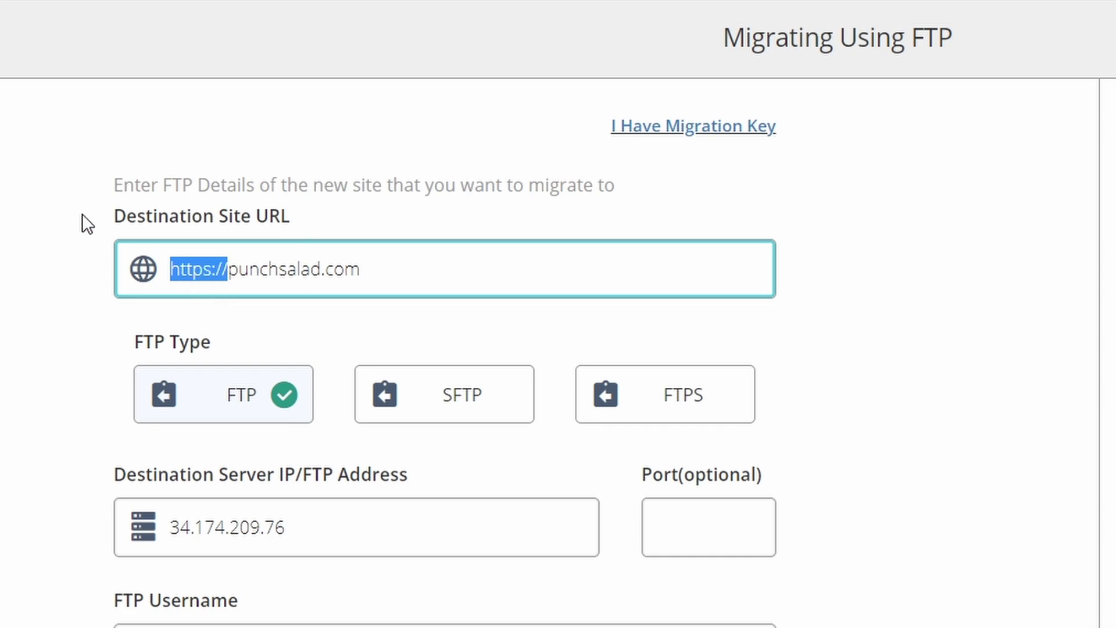
click(67, 229)
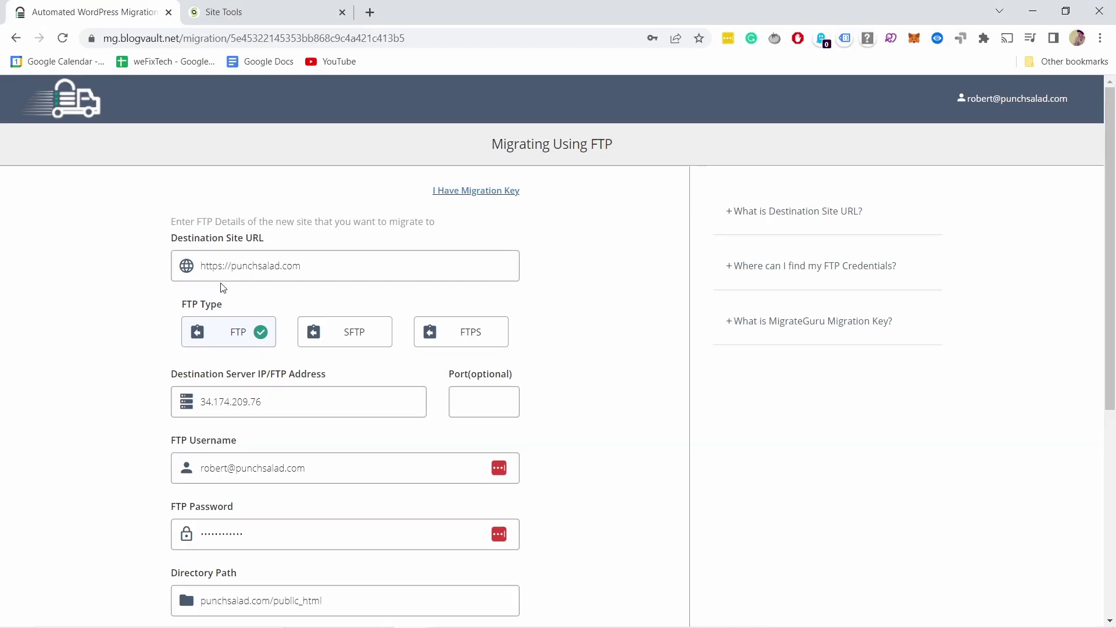
scroll(221, 289, down, 6)
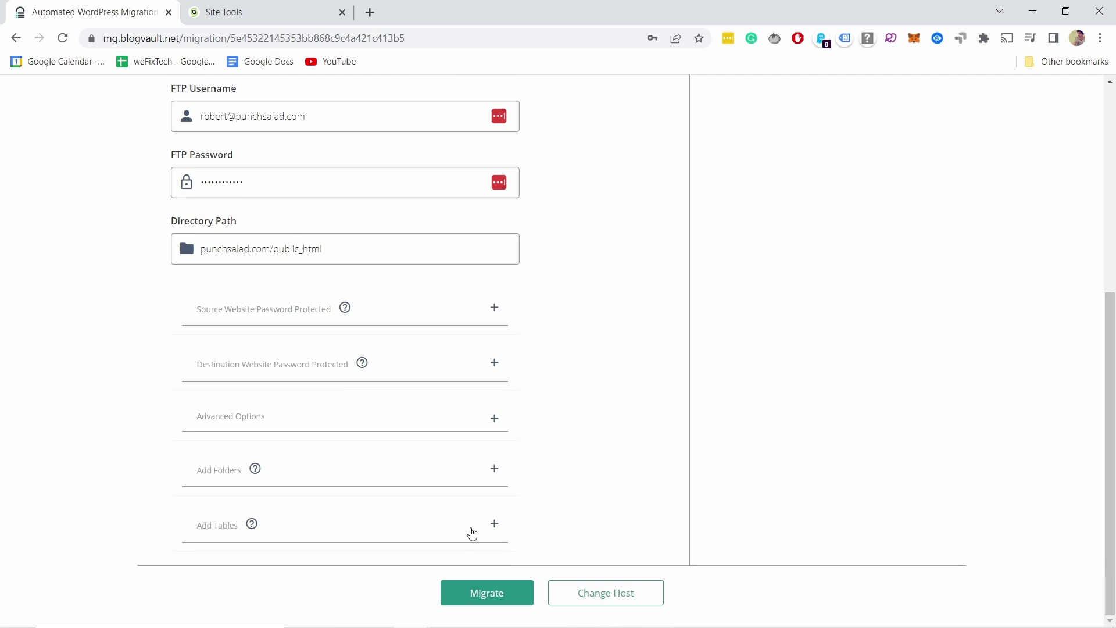
click(485, 592)
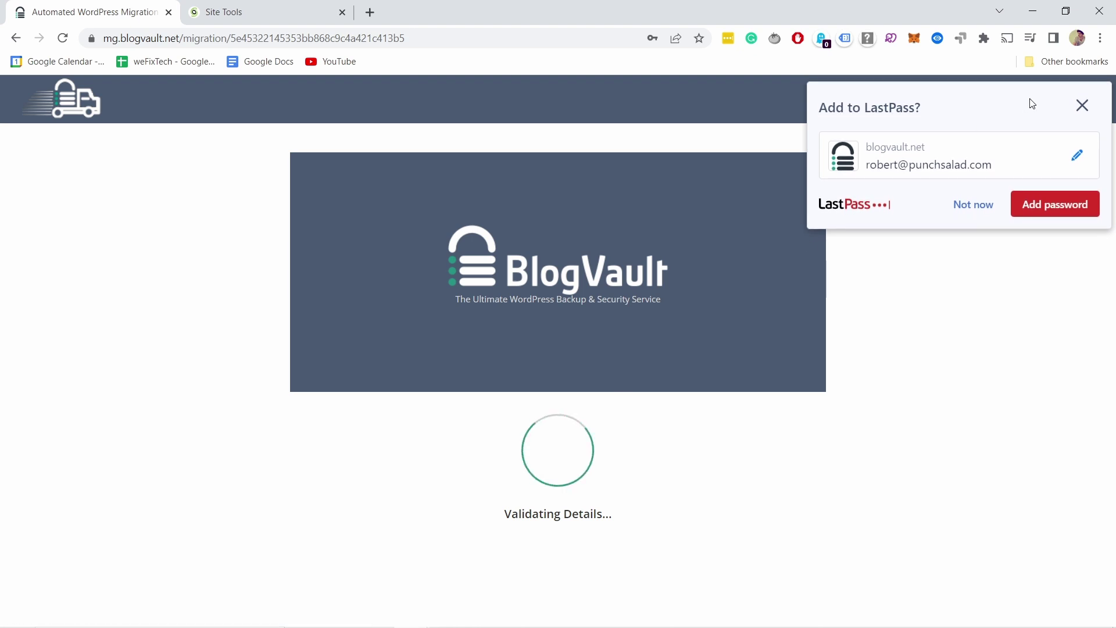
Dismiss the save-password prompt, let the migration finish successfully, and visit the migrated site
click(1082, 106)
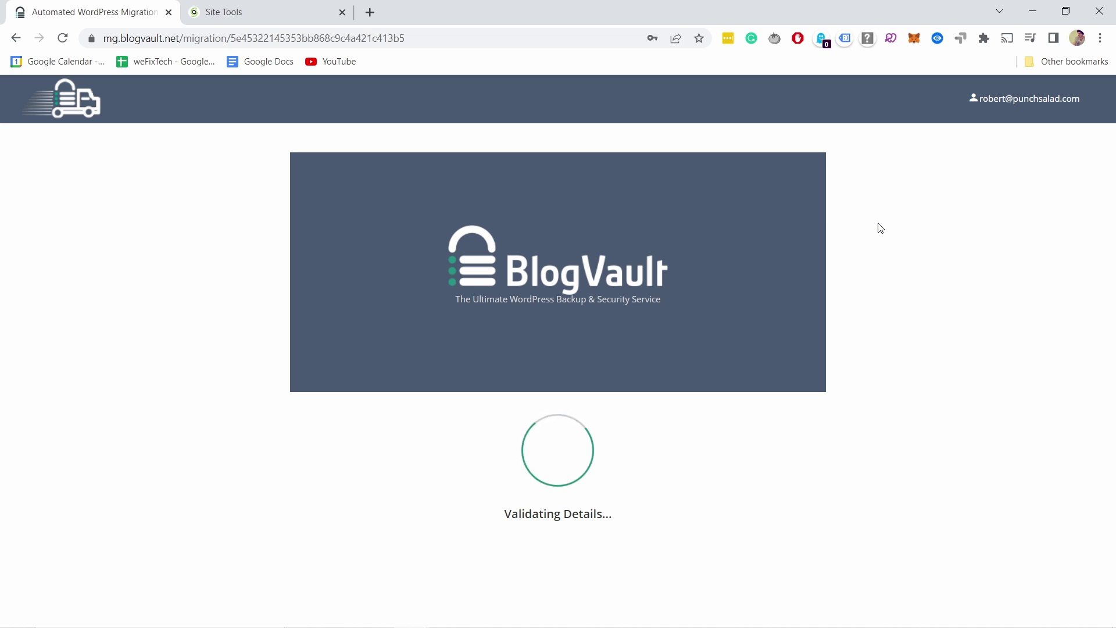
scroll(472, 194, down, 1)
scroll(472, 191, down, 3)
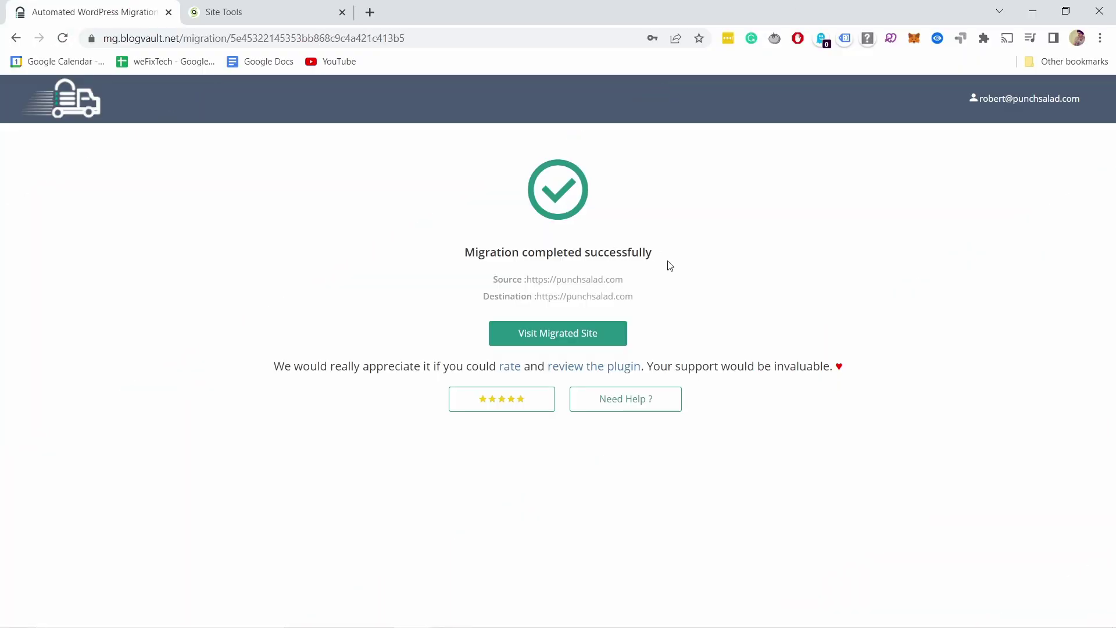
click(564, 337)
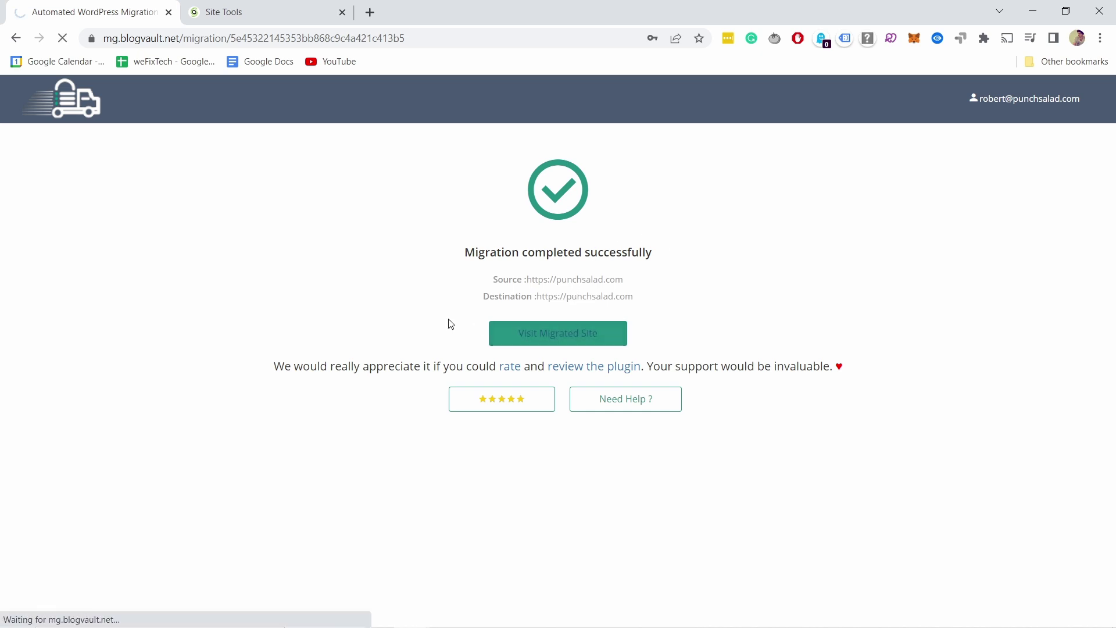
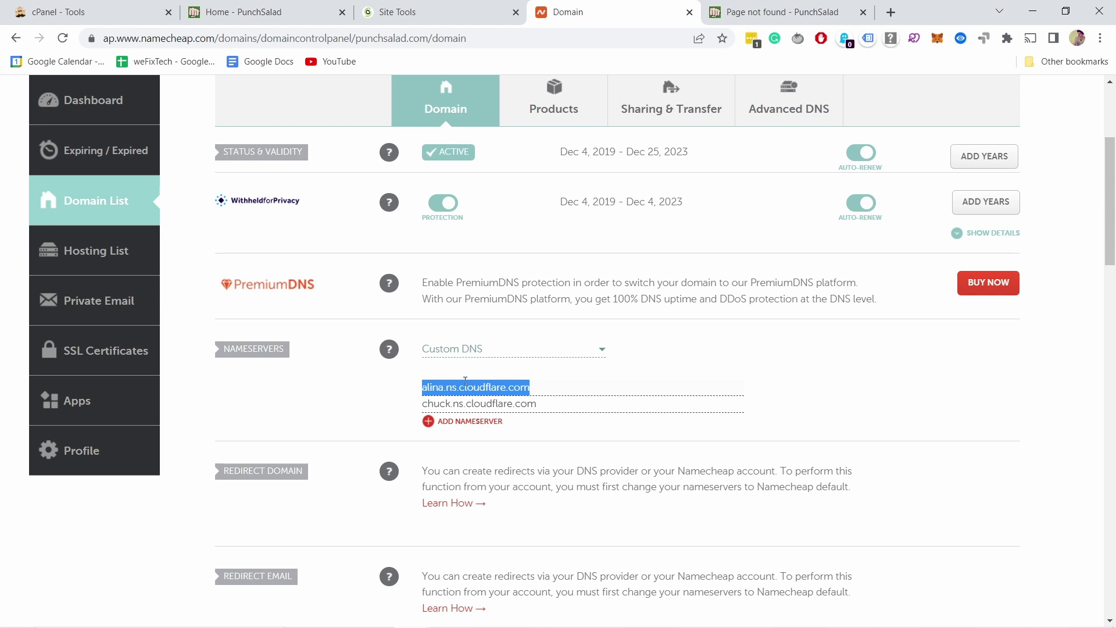
Put ns1.siteground.net in the first nameserver field and copy ns2.siteground.net from Site Tools
text(ns1.siteground.net)
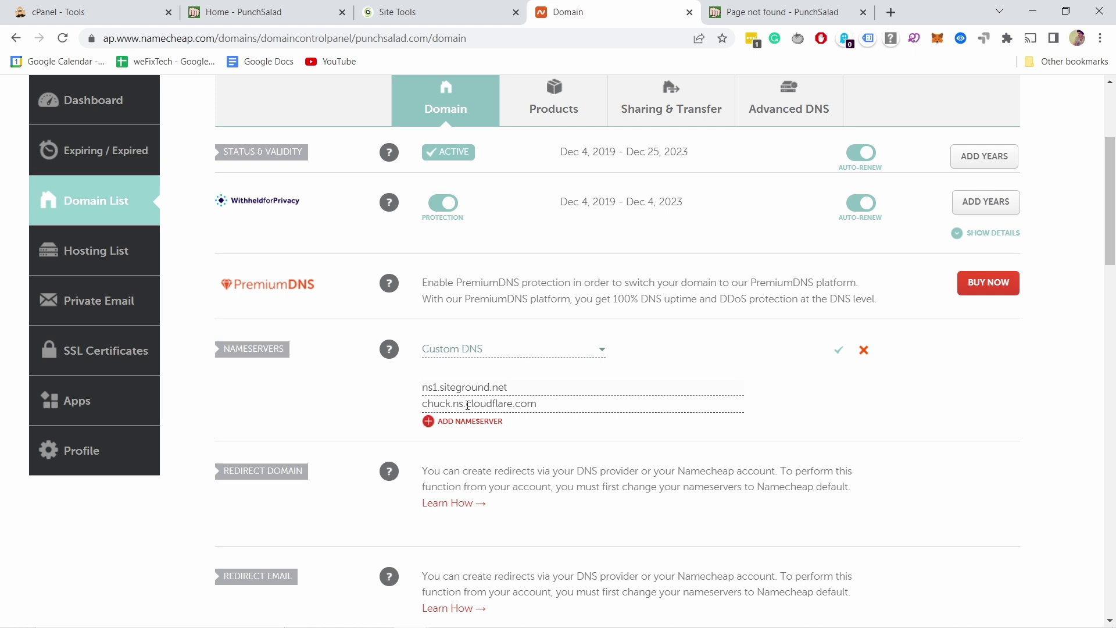
click(393, 13)
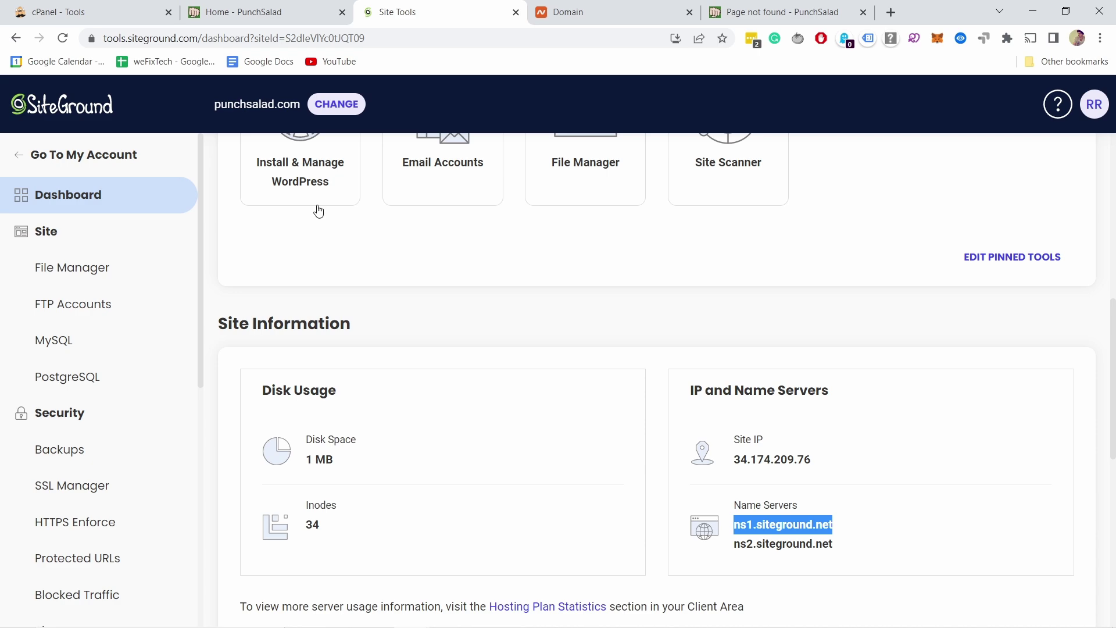
scroll(316, 215, up, 5)
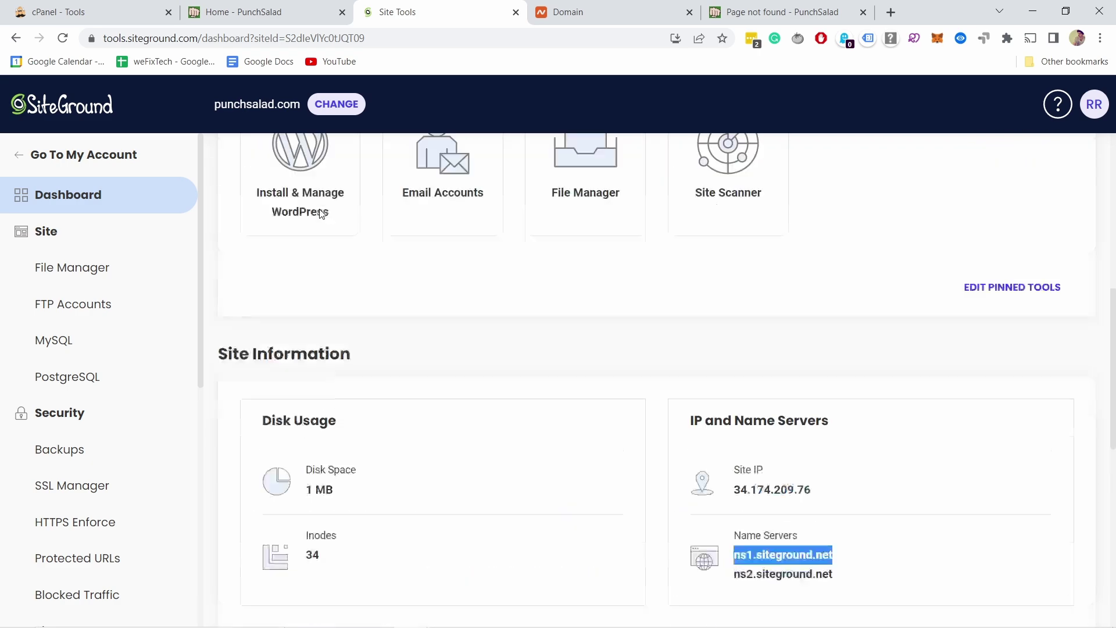
scroll(361, 272, down, 8)
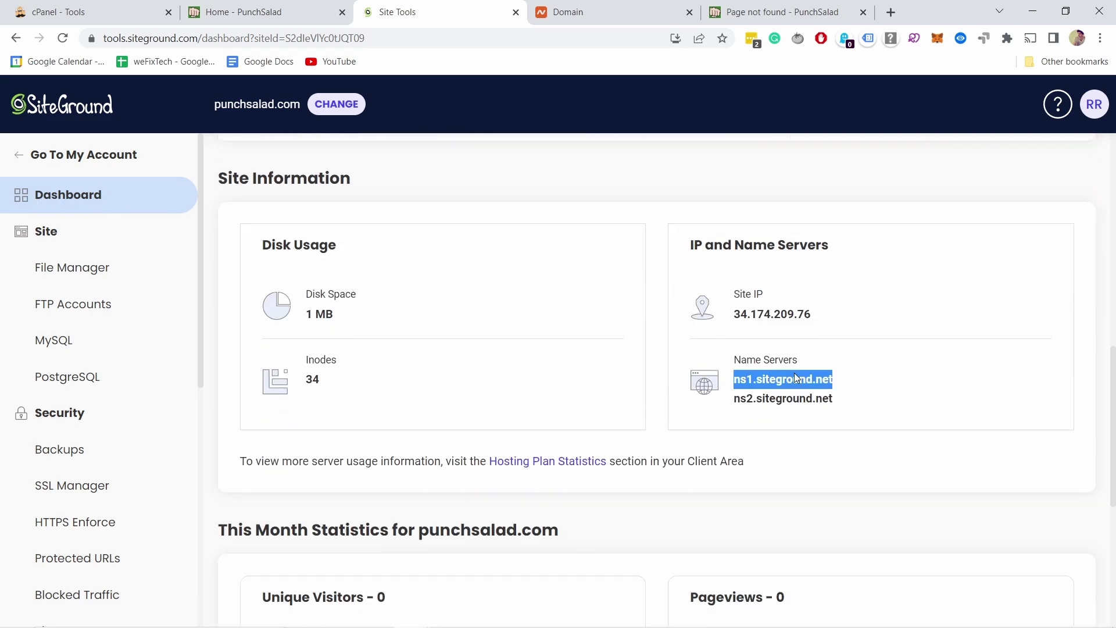
click(823, 363)
drag(836, 398, 729, 360)
click(765, 394)
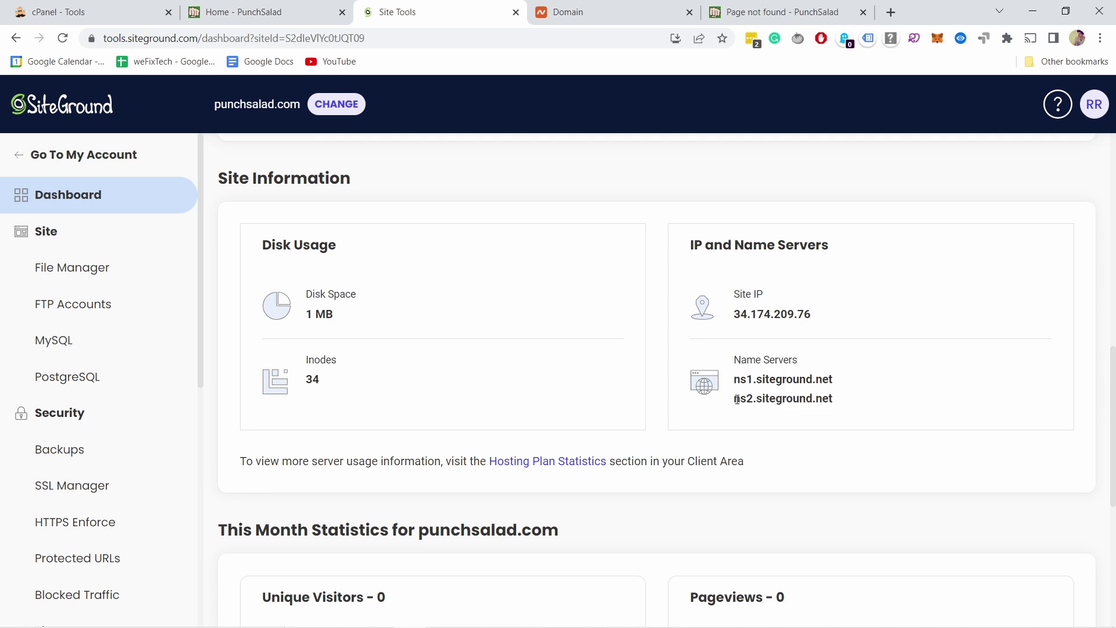
drag(737, 399, 848, 403)
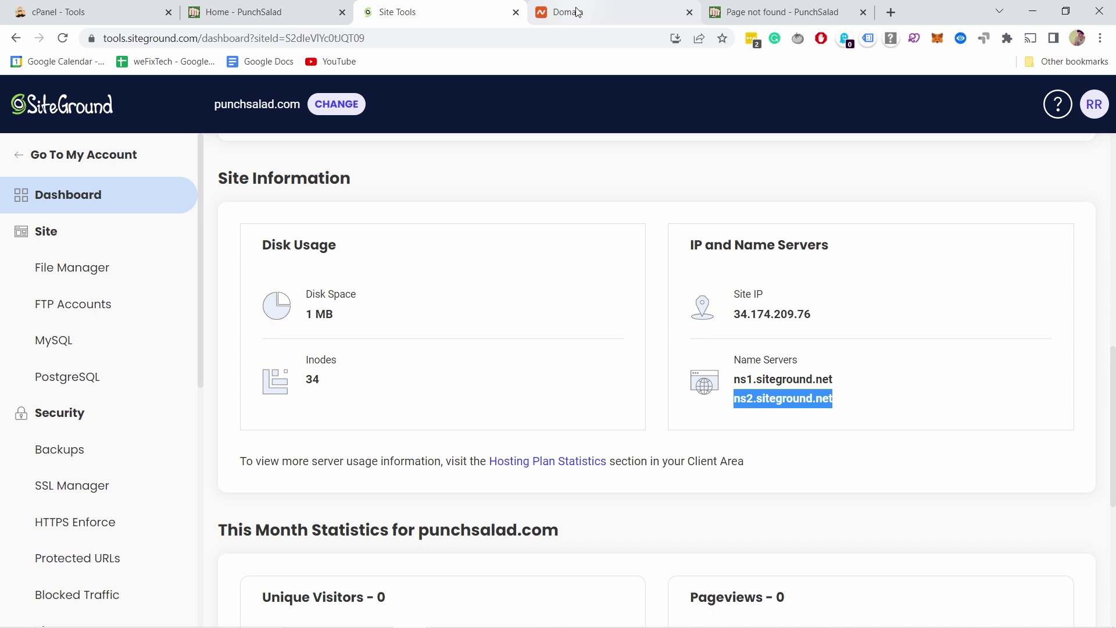
Replace the second Cloudflare nameserver with ns2.siteground.net and save the nameservers
click(534, 16)
drag(544, 403, 378, 401)
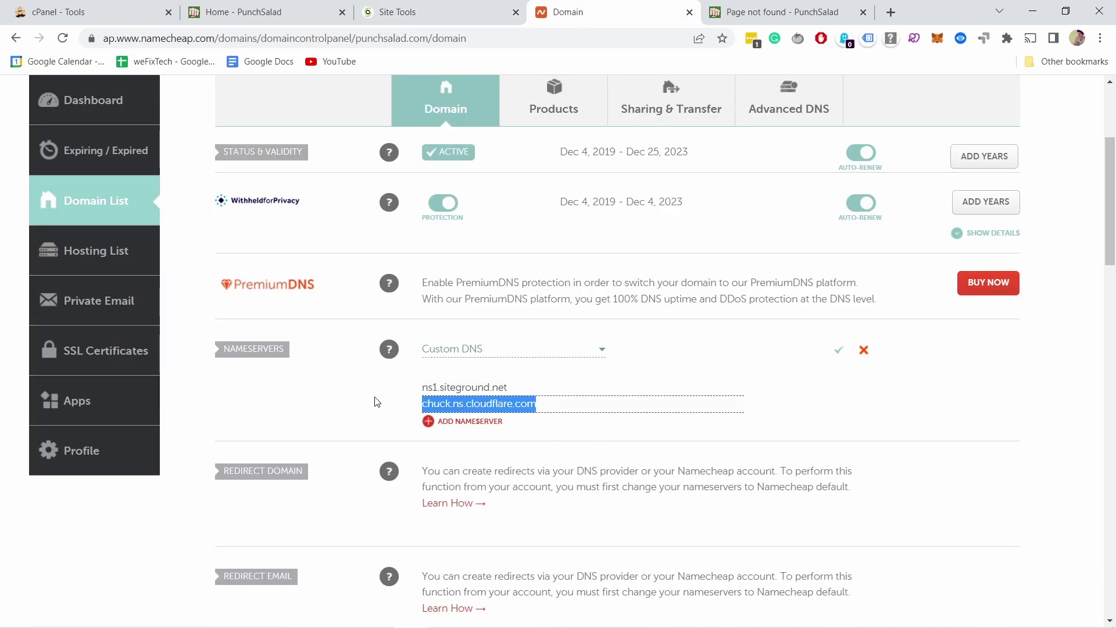
triple_click(457, 386)
key(ctrl+c)
click(568, 405)
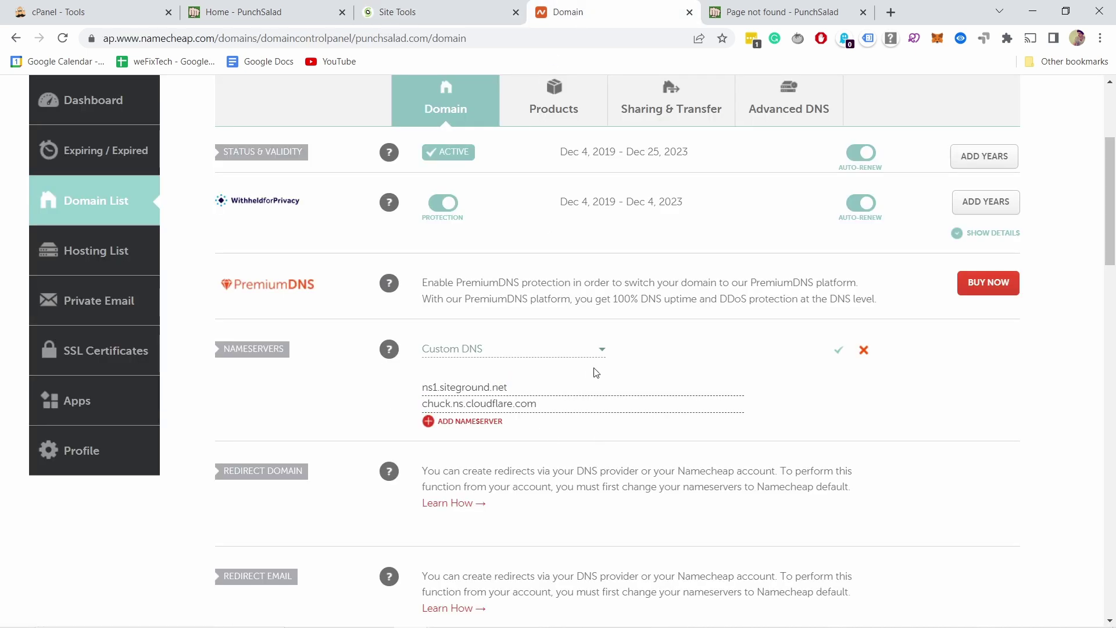
drag(553, 401, 421, 404)
key(ctrl+v)
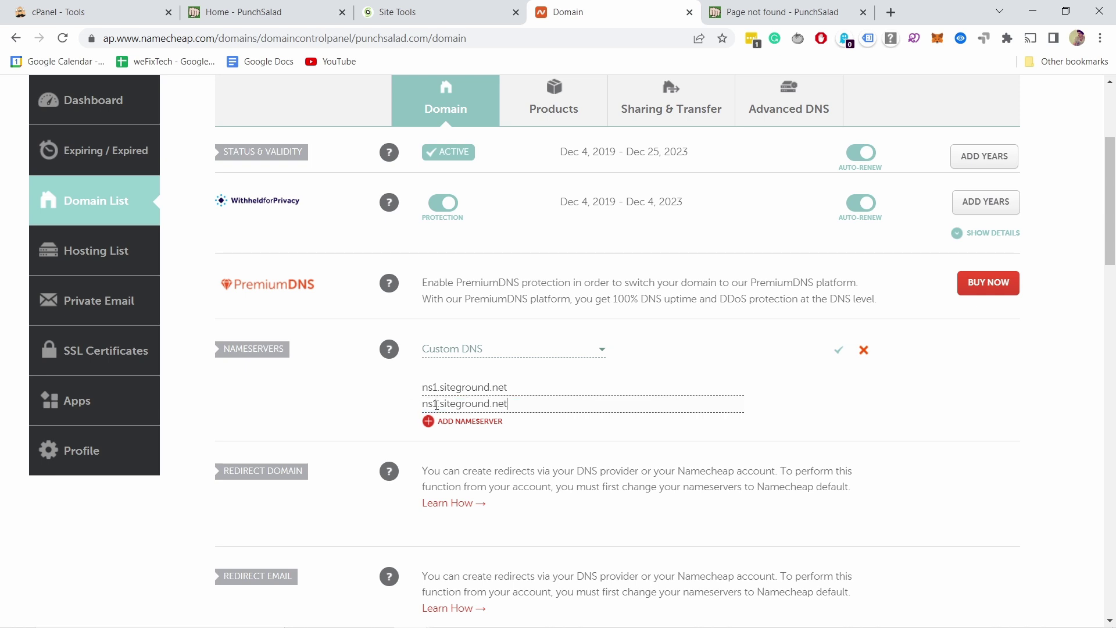
click(437, 403)
key(BackSpace)
text(2)
click(838, 349)
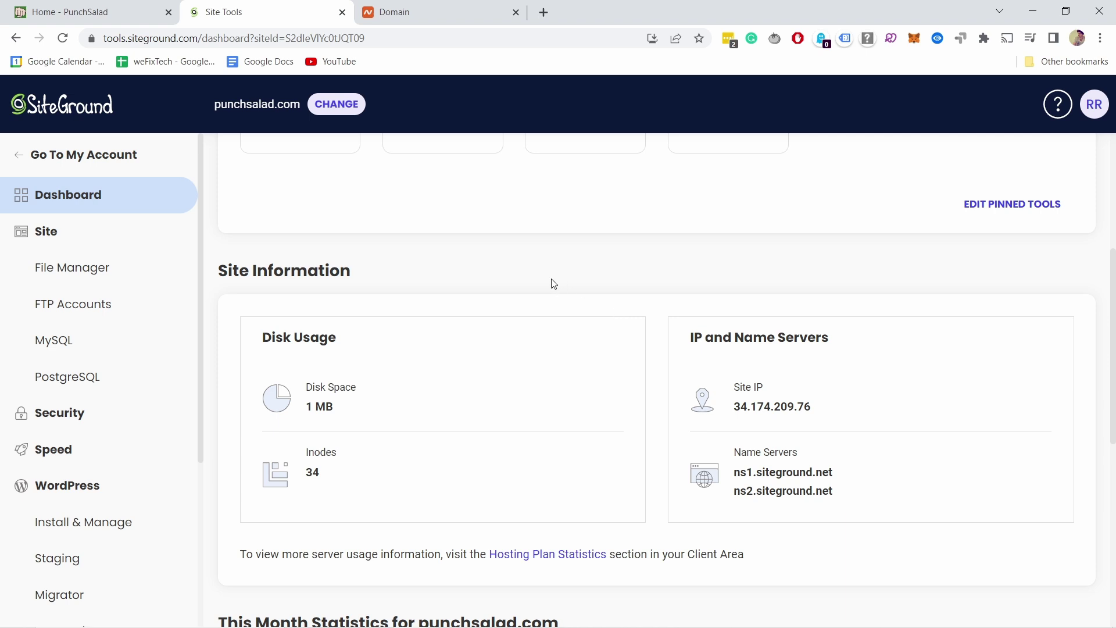
In File Manager, create a folder named test inside public_html and open it
click(91, 278)
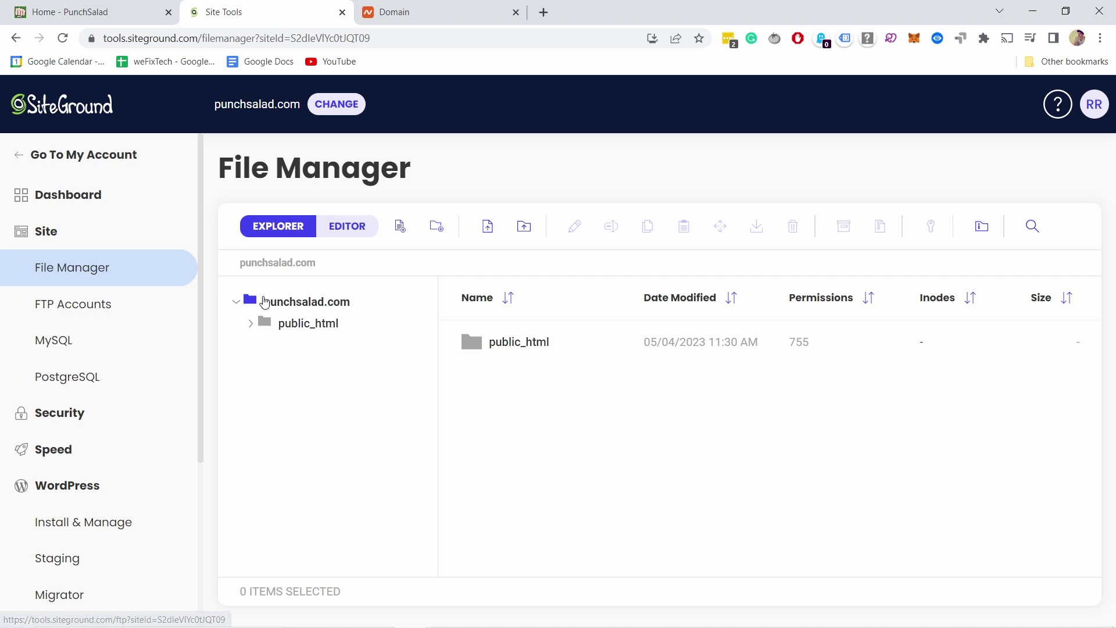
click(285, 304)
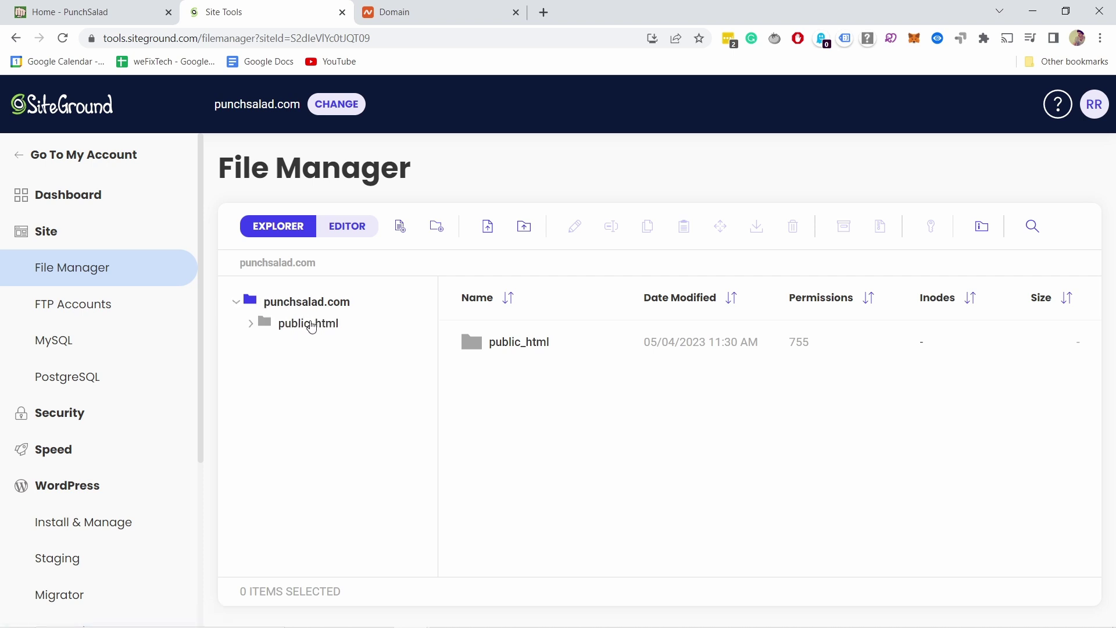
click(311, 325)
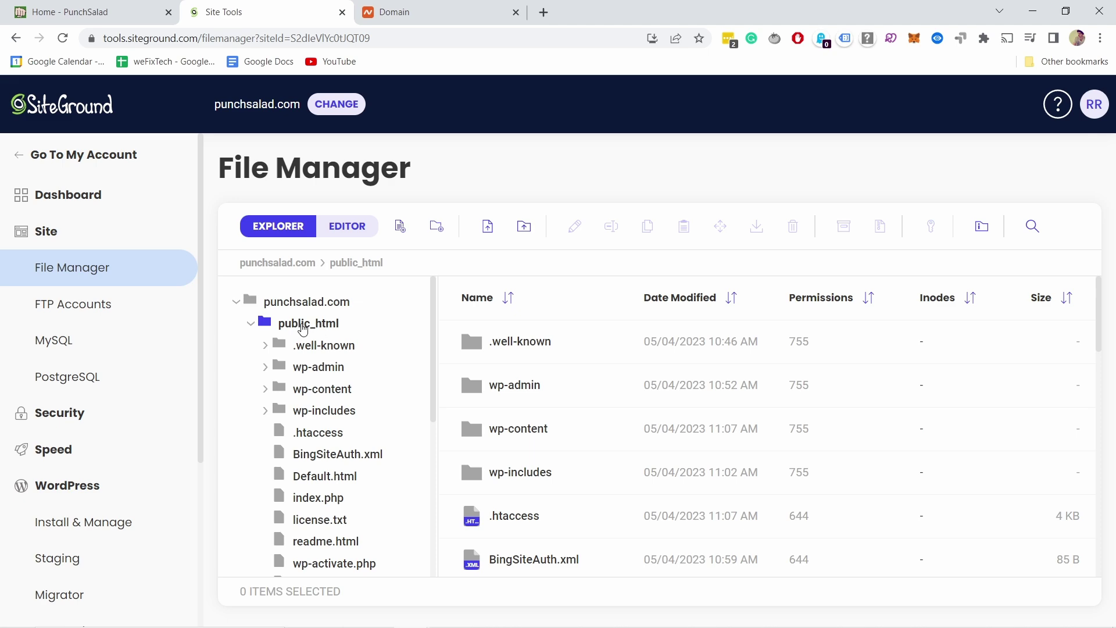
click(436, 226)
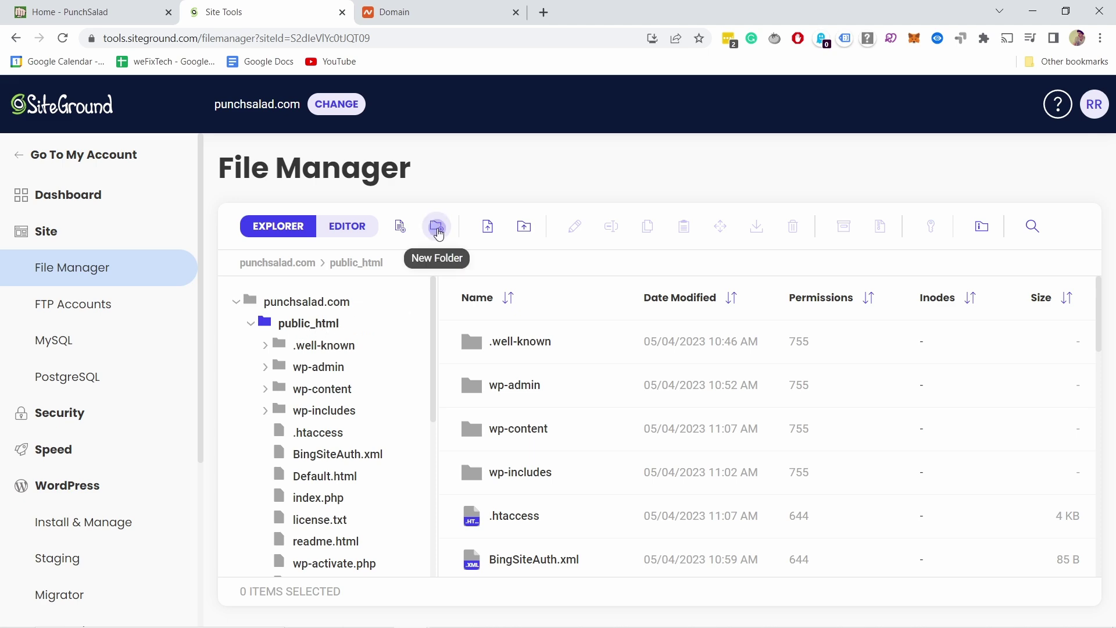
text(test)
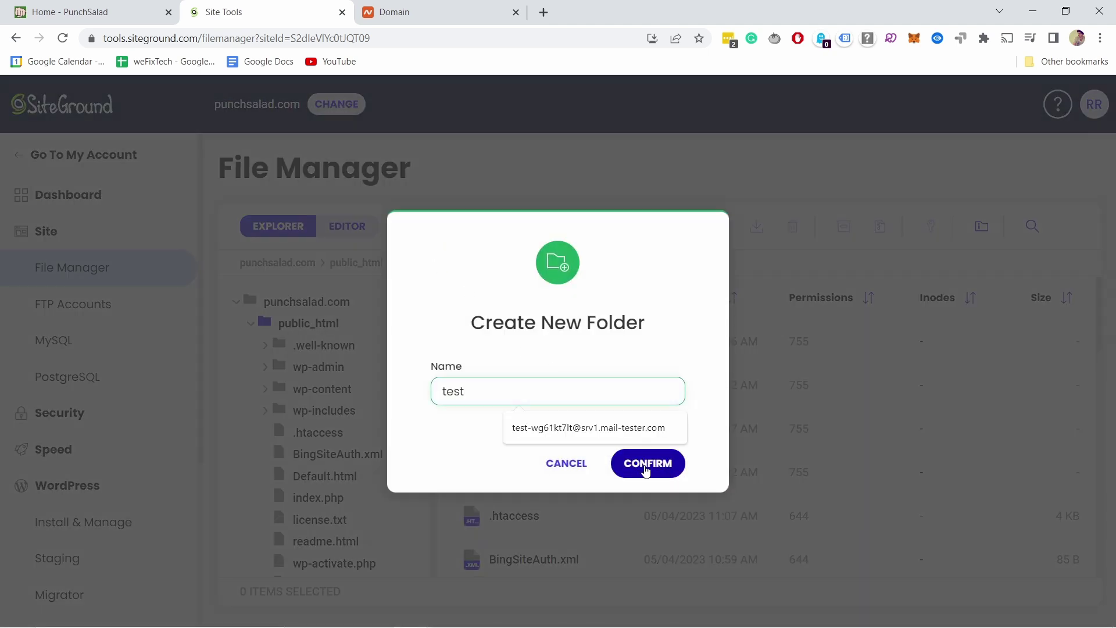
click(642, 467)
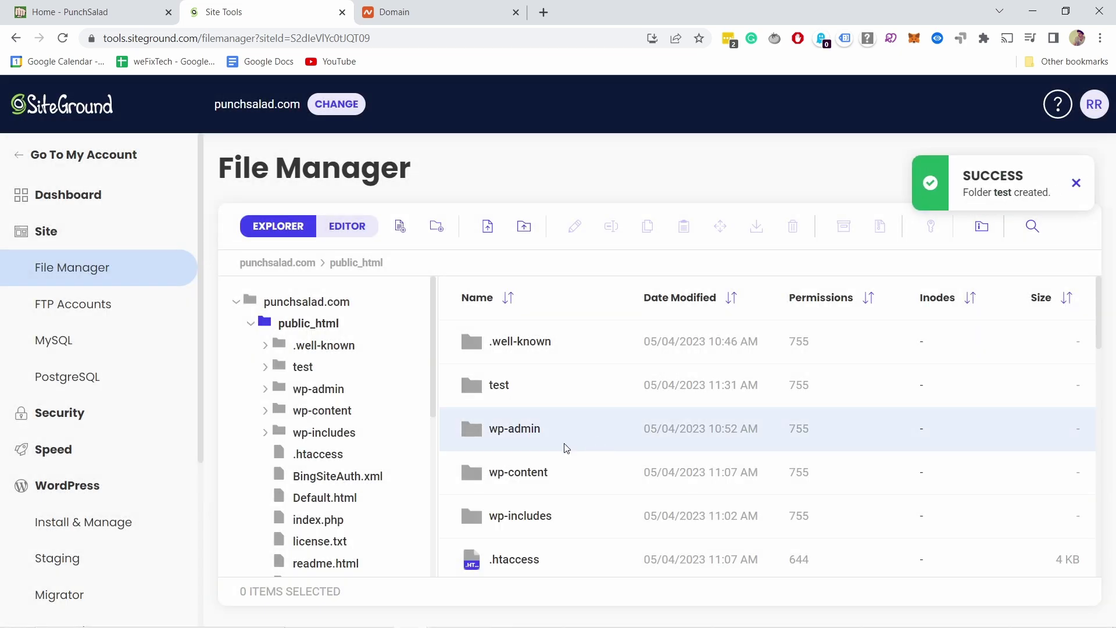
double_click(528, 388)
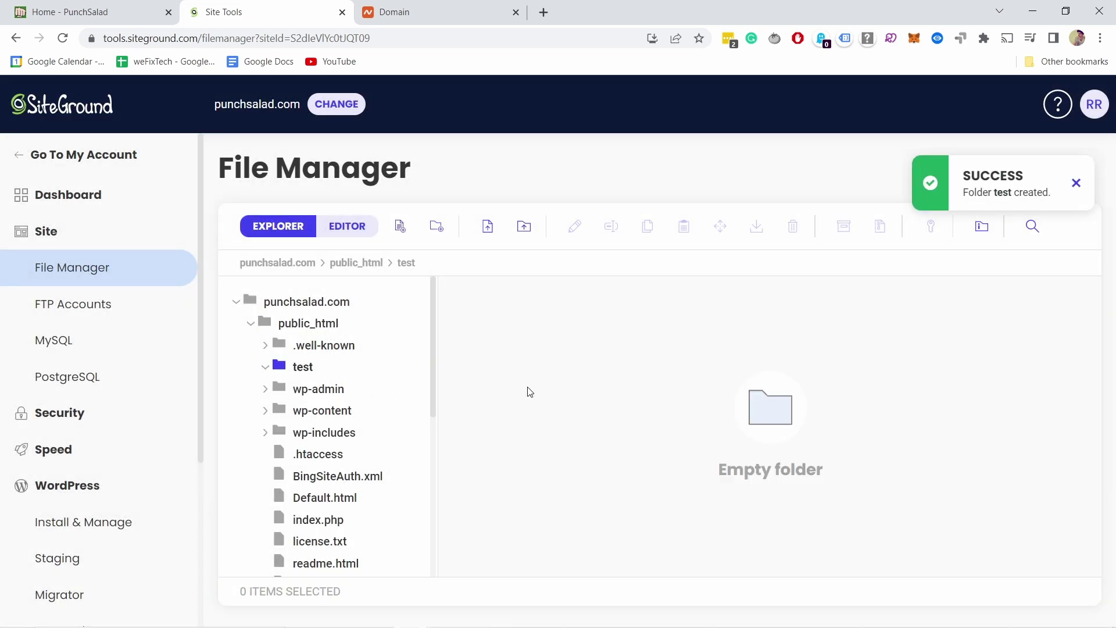
Create a new file named test.html in the test folder
right_click(579, 322)
click(610, 347)
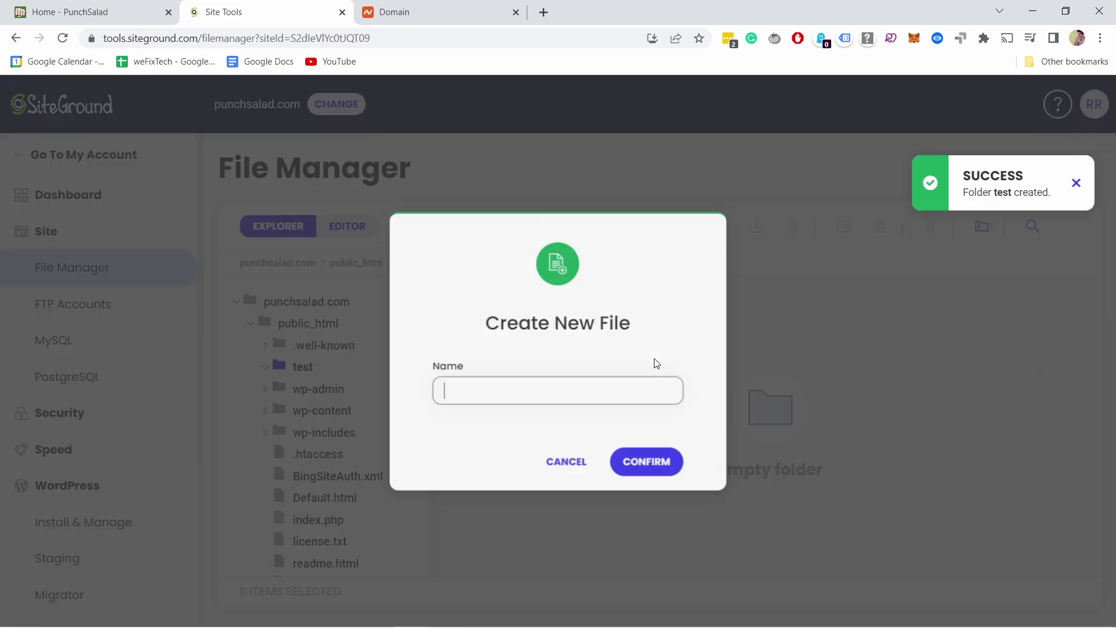
text(test/)
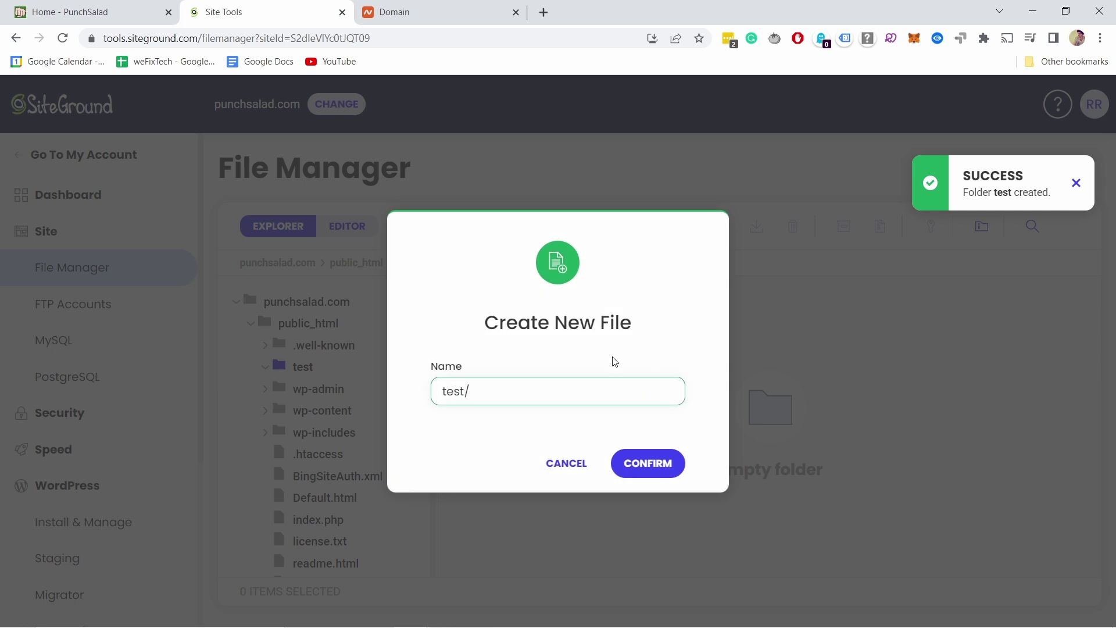
key(BackSpace)
text(.html)
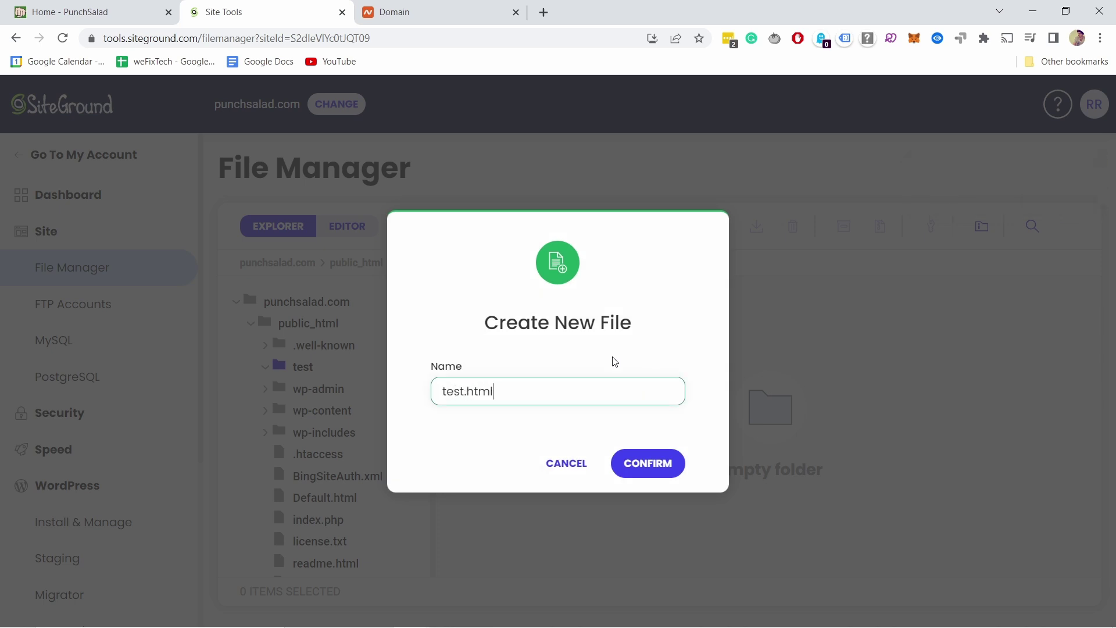
click(631, 455)
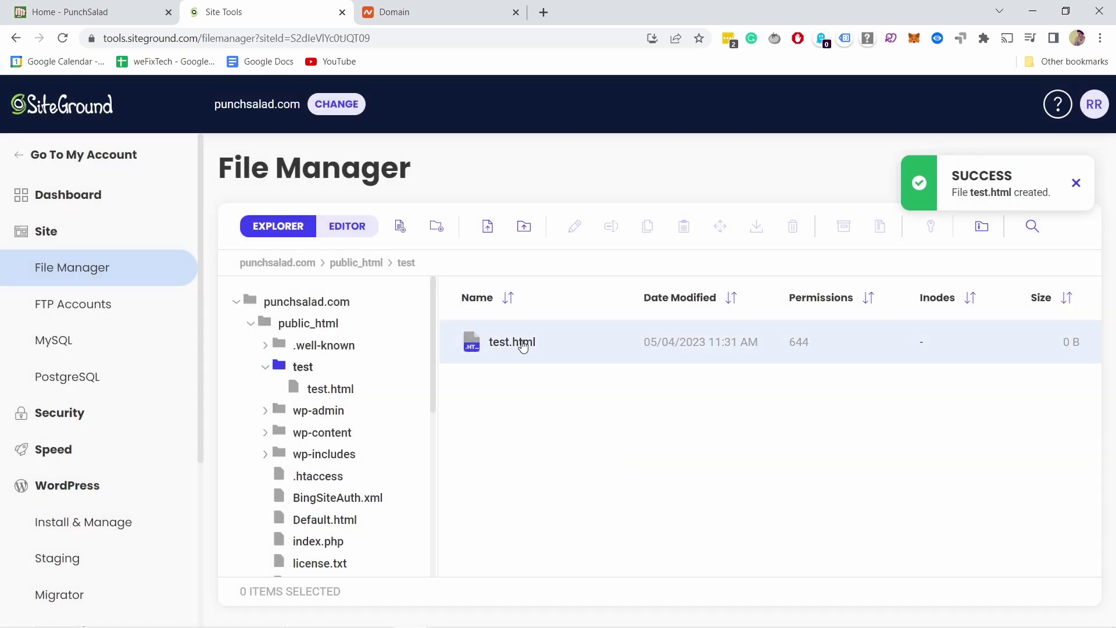
Edit test.html to contain hello, save it, and open a new browser tab
click(504, 341)
double_click(505, 344)
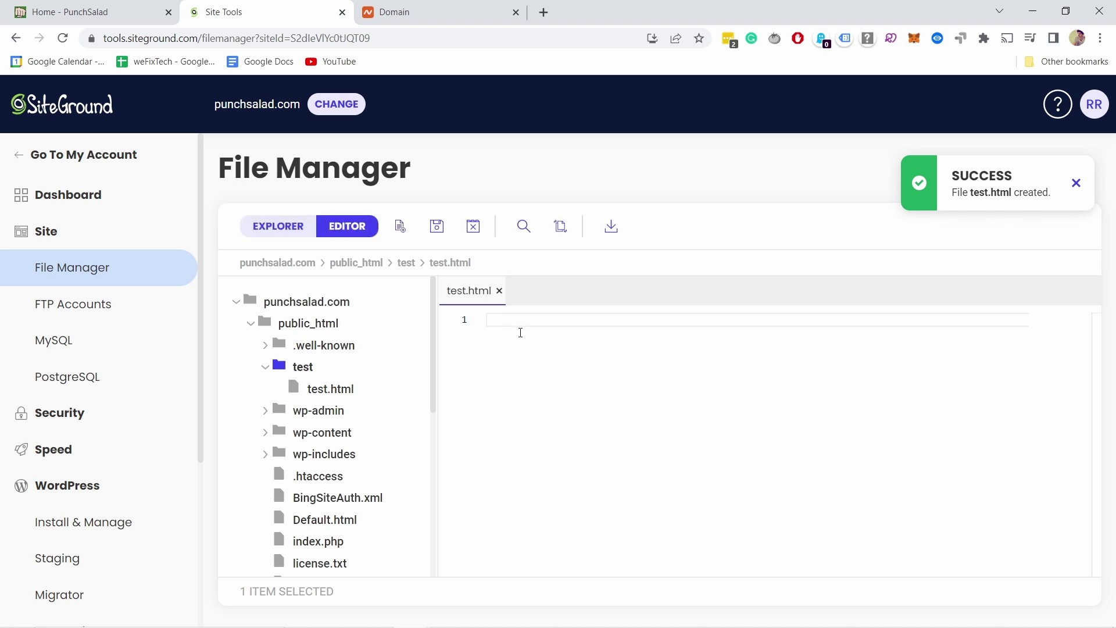
text(hello)
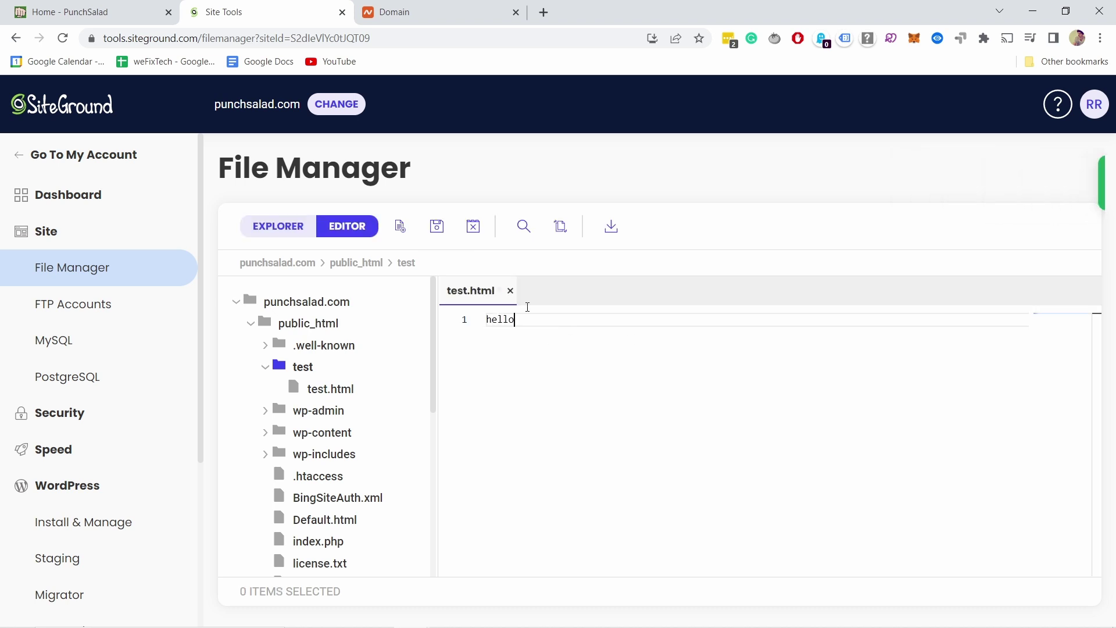
click(437, 226)
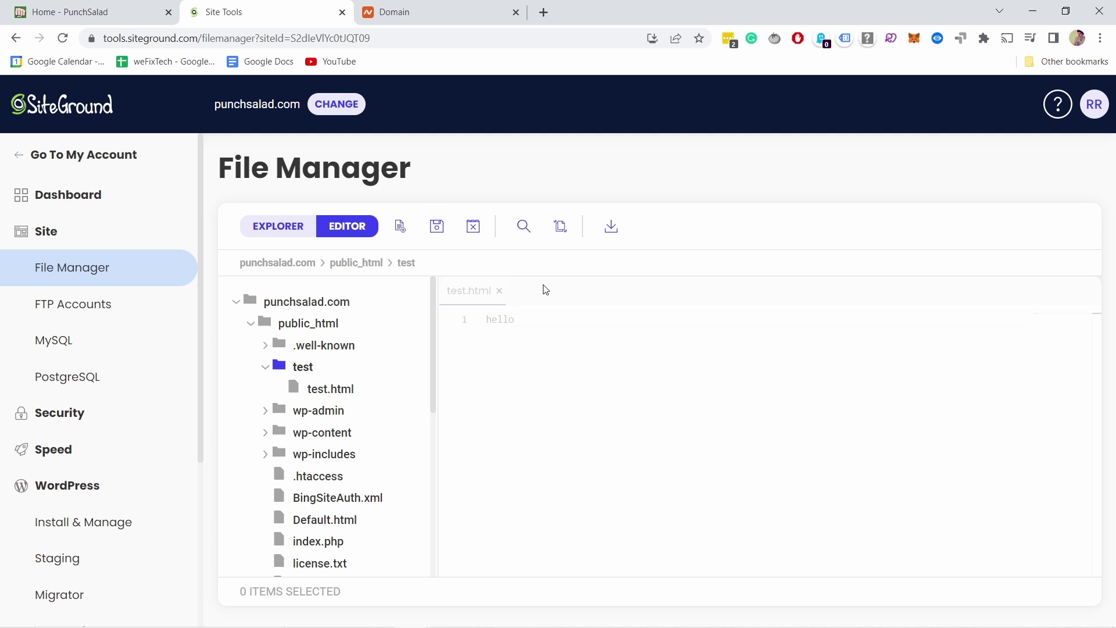
click(544, 13)
Load punchsalad.com/test/test.html to confirm it shows hello, then return to Site Tools
text(punchsalad.com)
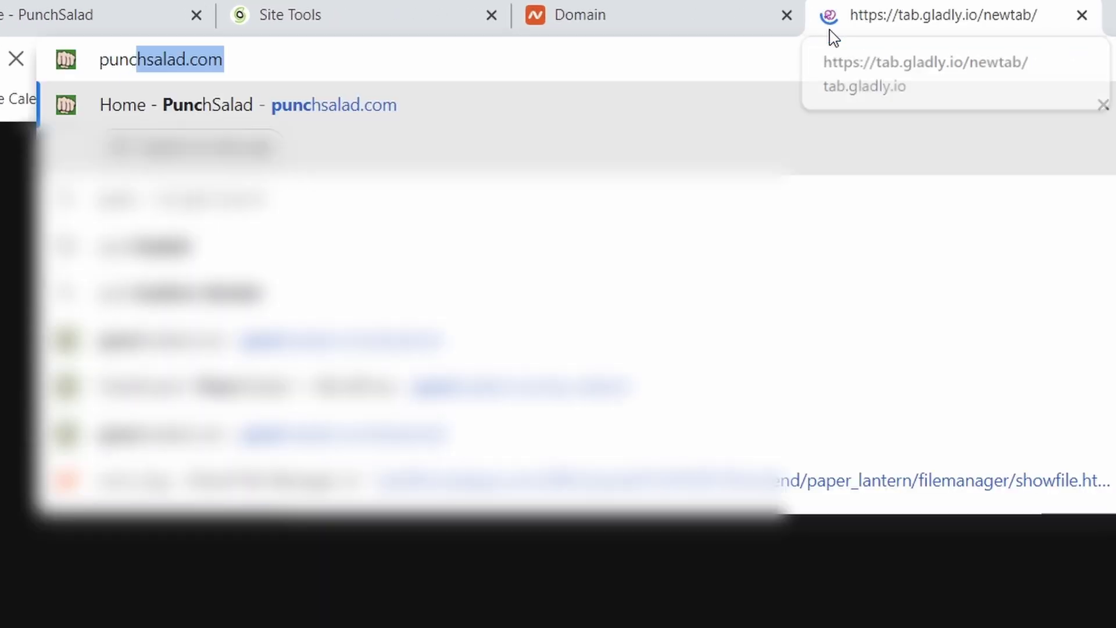
key(End)
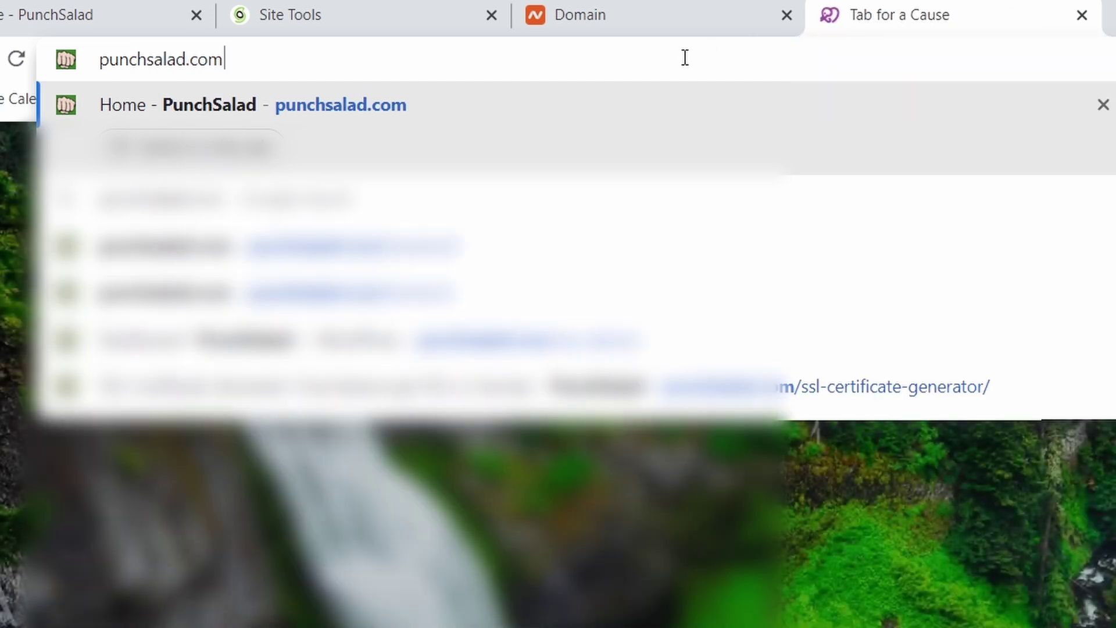
text(/)
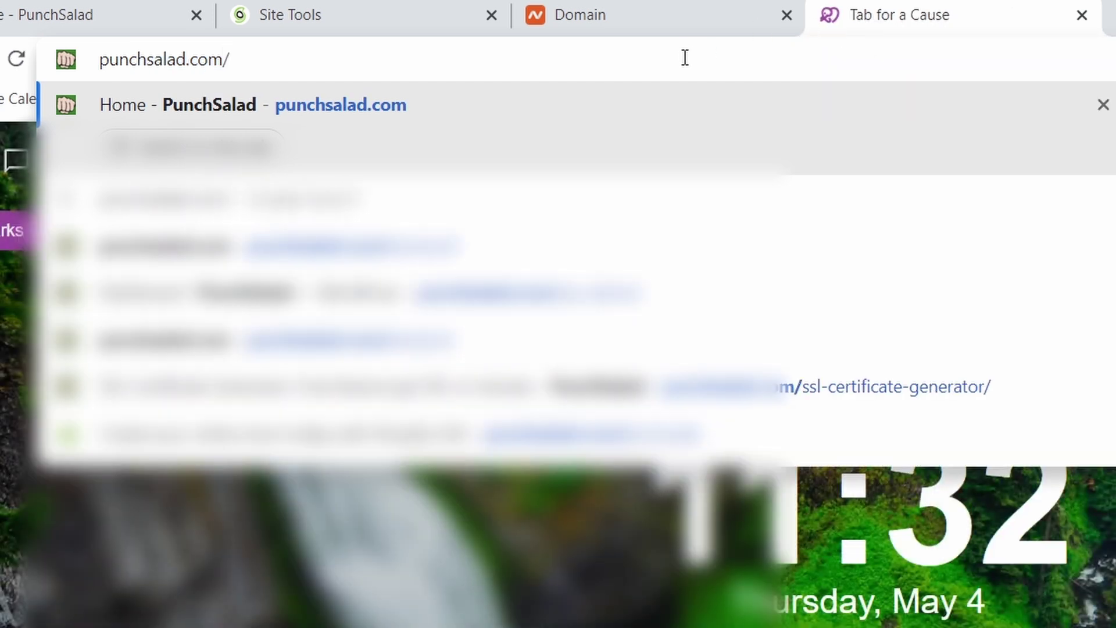
key(BackSpace)
text(/te)
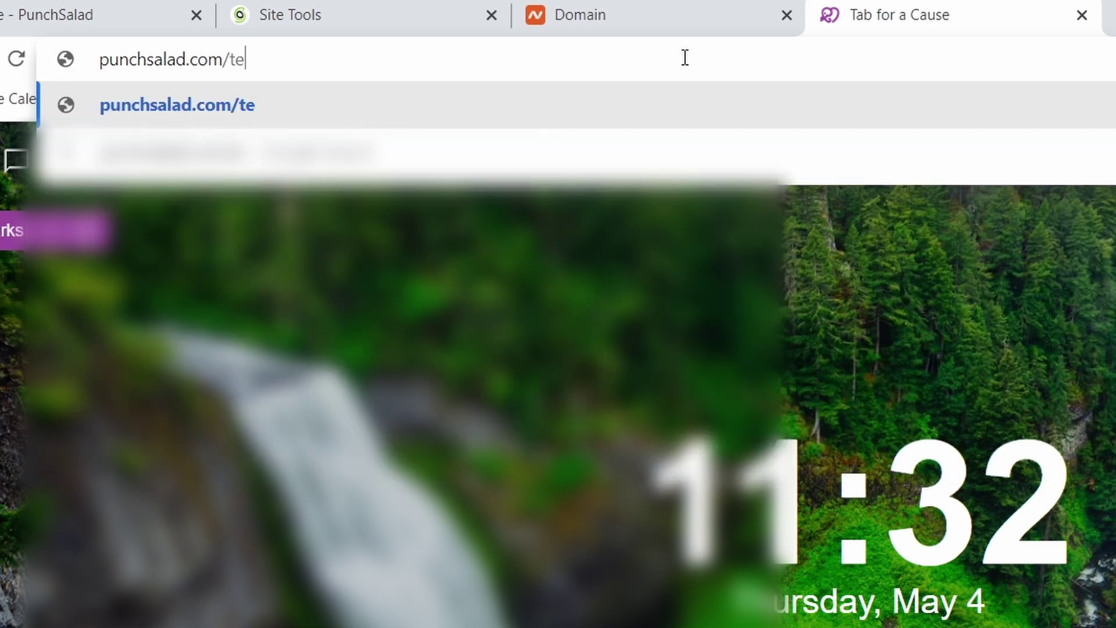
text(st/tes)
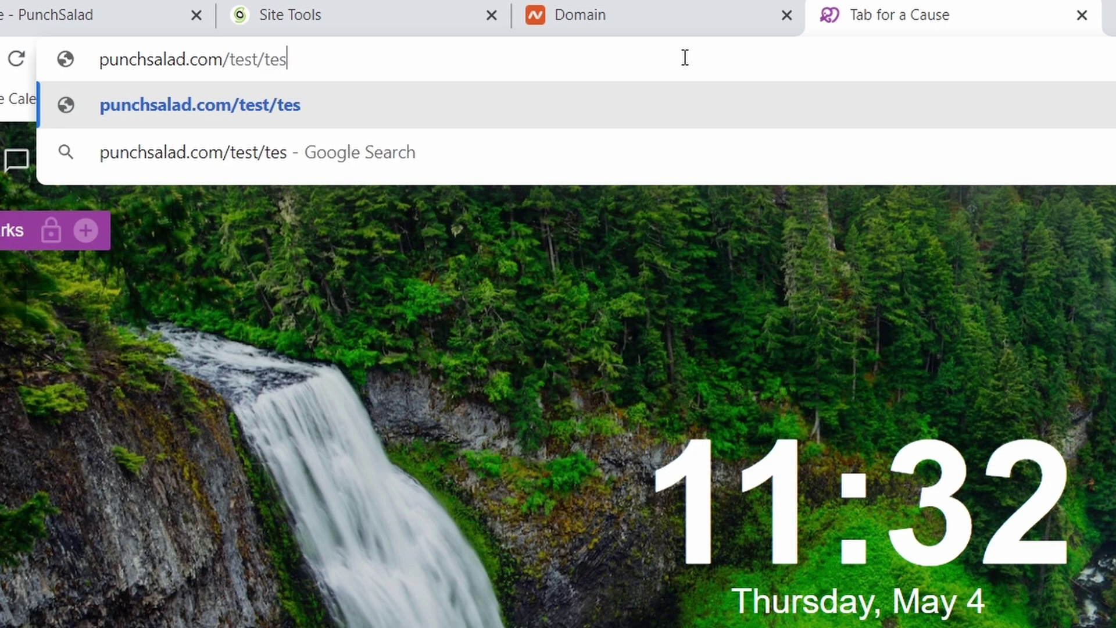
text(t.html)
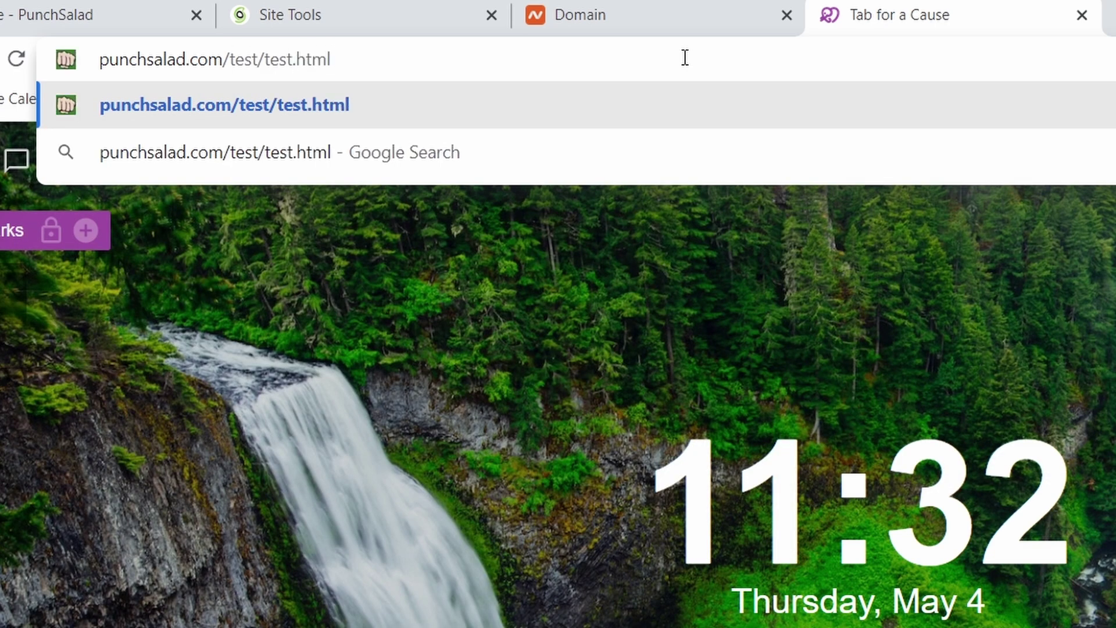
key(Return)
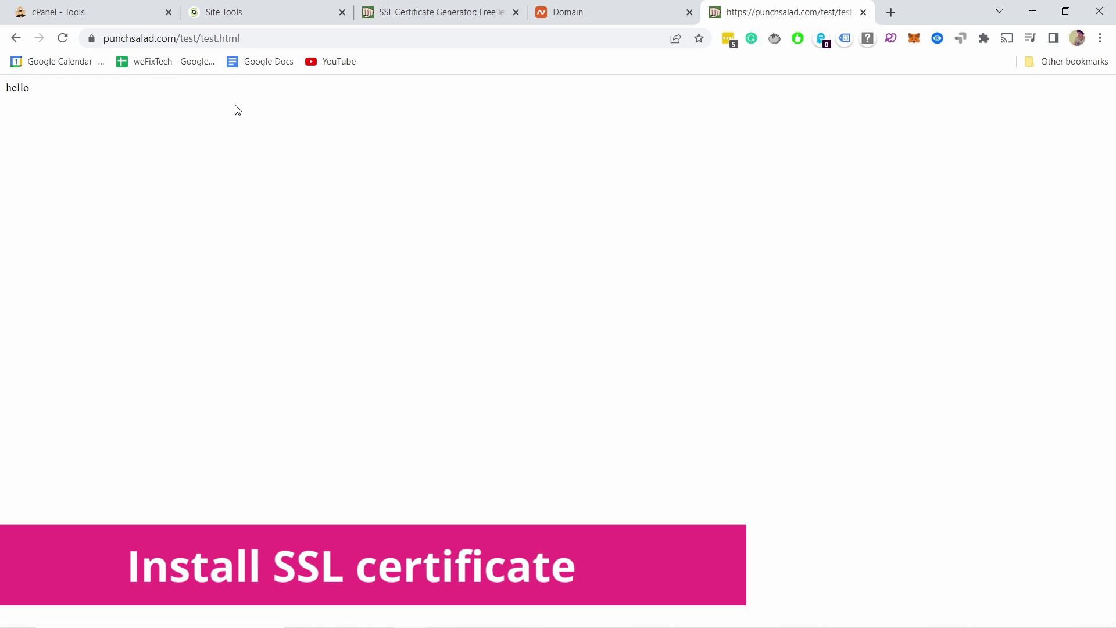
click(234, 17)
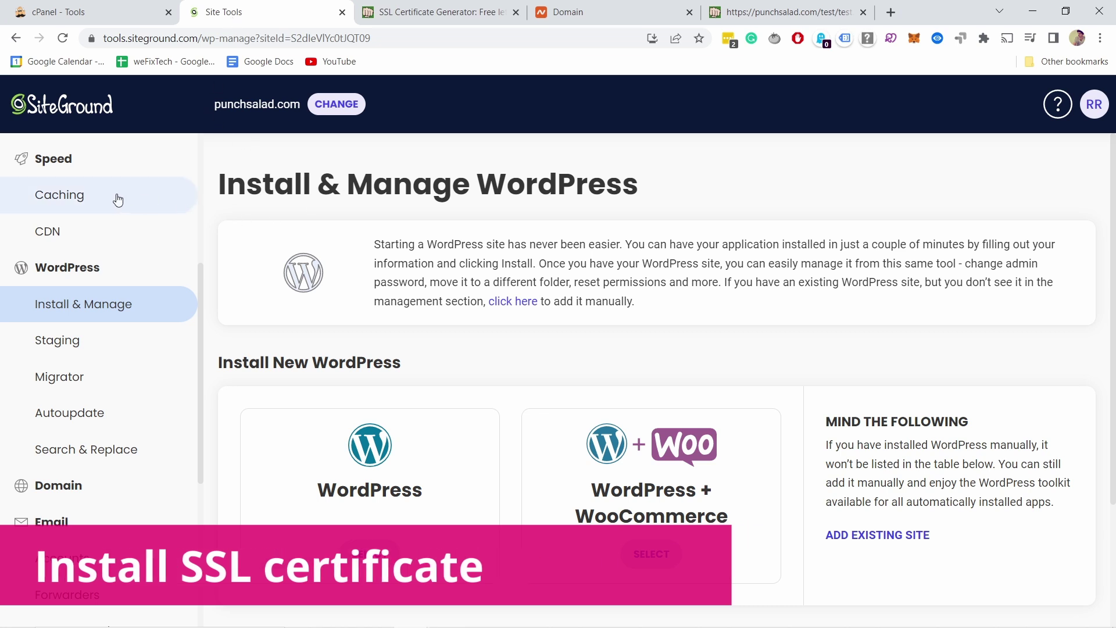
Go to Security > SSL Manager for punchsalad.com
scroll(117, 201, up, 4)
click(70, 341)
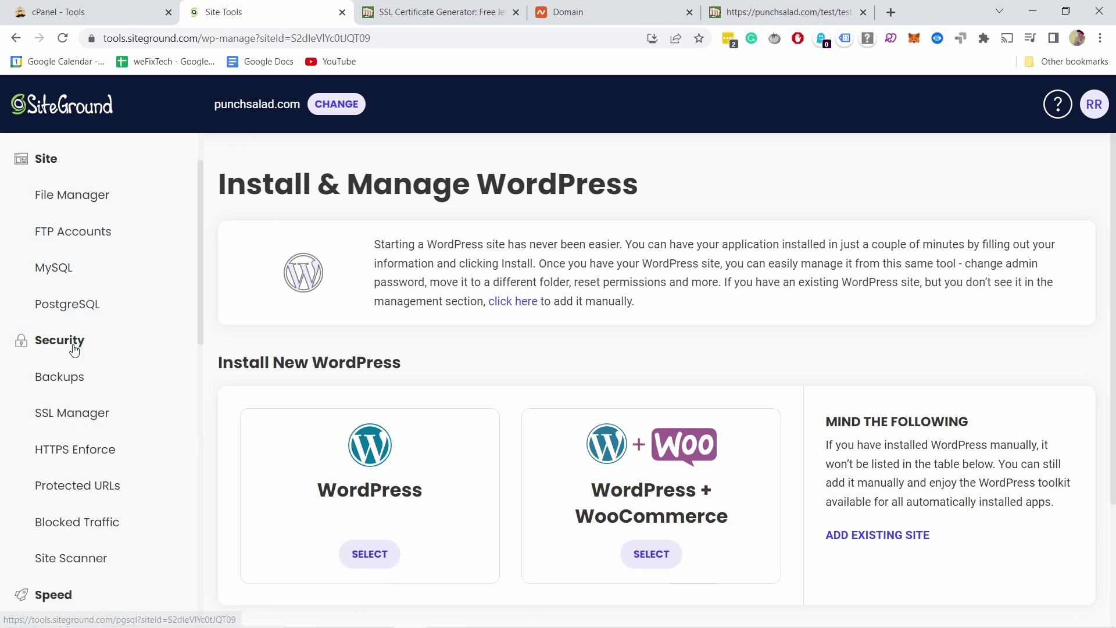
scroll(64, 314, down, 2)
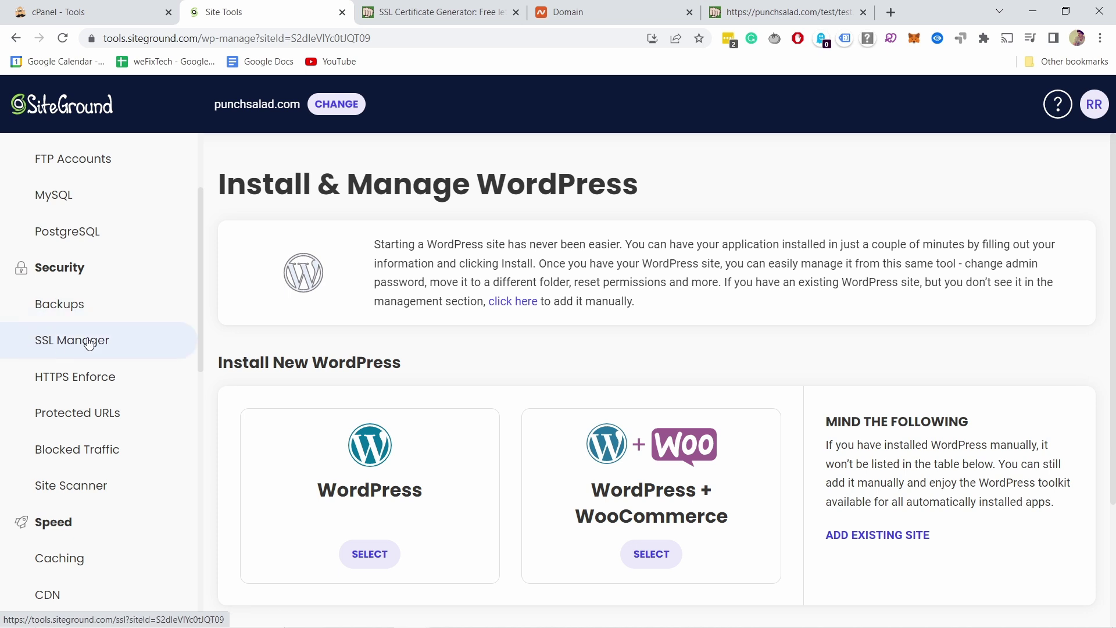
click(65, 344)
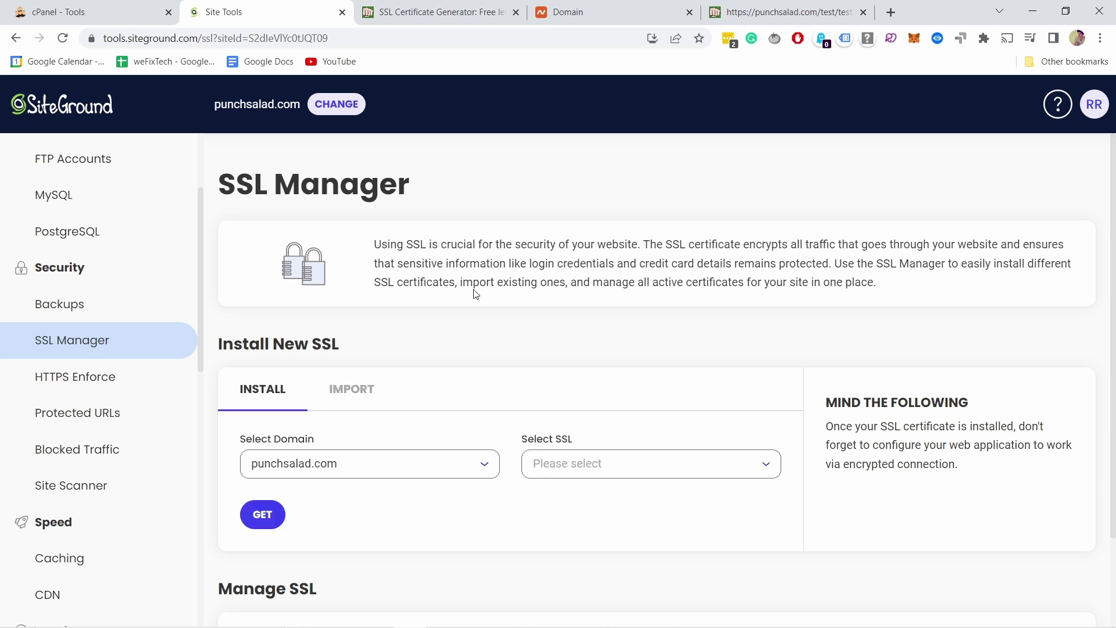
Under Install New SSL, keep punchsalad.com as the domain and list the certificate types
scroll(405, 272, down, 1)
scroll(329, 421, down, 1)
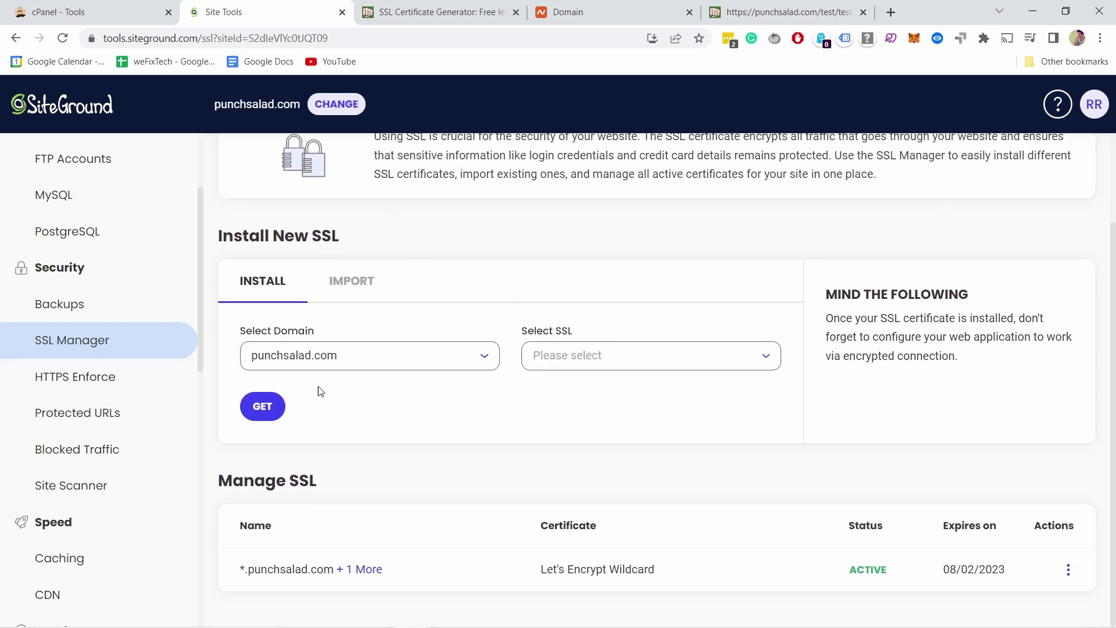
click(324, 356)
click(571, 323)
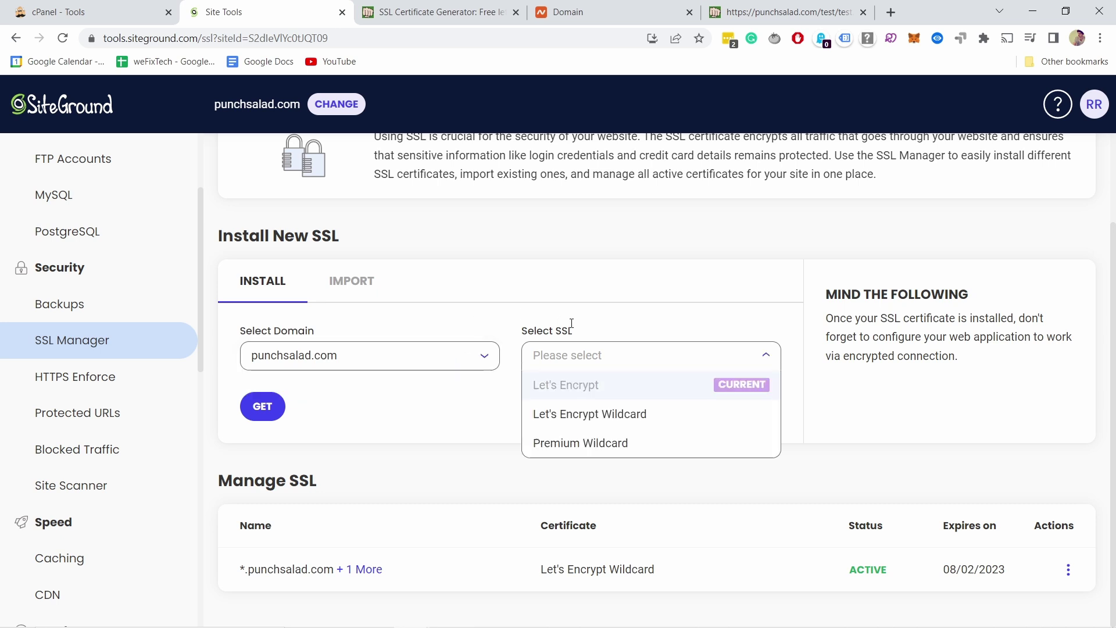
click(563, 362)
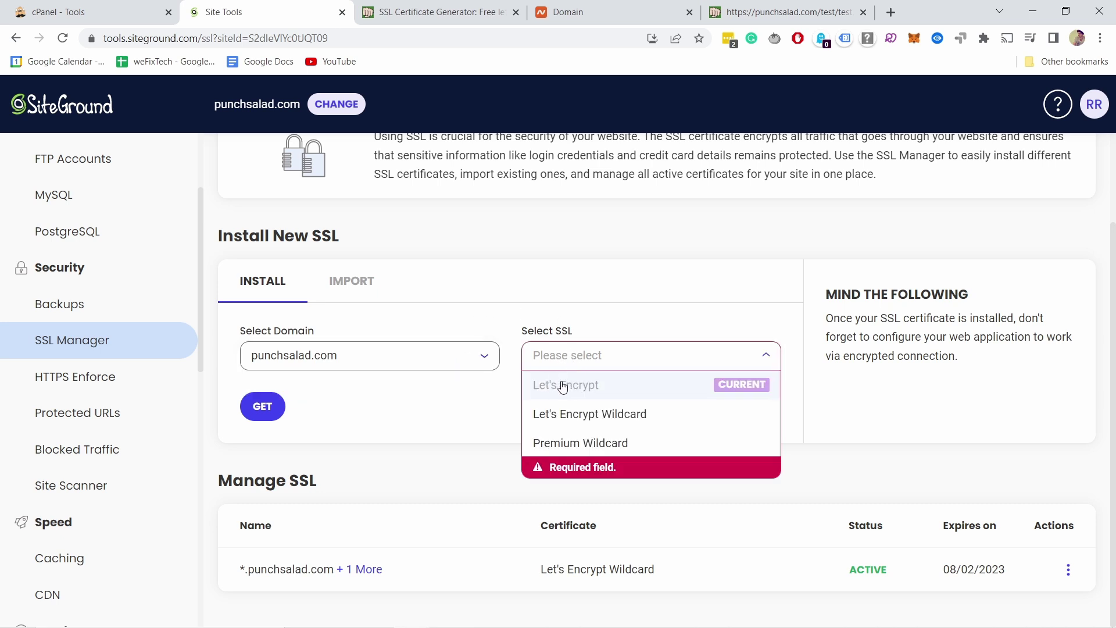